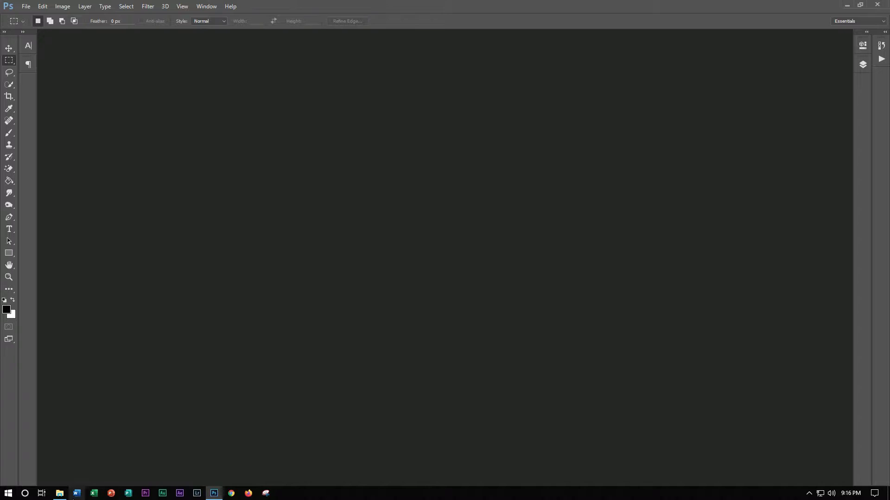
- Drag IVAN.JPG from the ID-photo folder in File Explorer into Photoshop to open it
{"action": "left_click", "coordinate": [59, 493]}
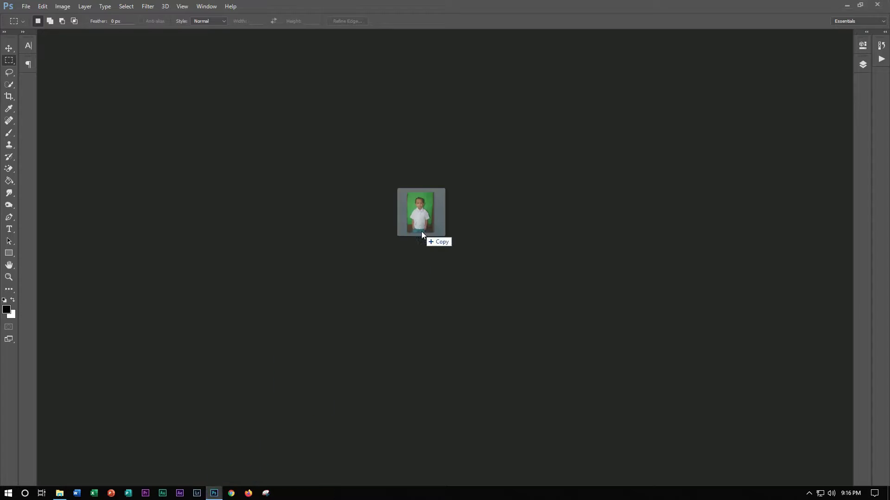
{"action": "left_click_drag", "start_coordinate": [273, 429], "coordinate": [421, 235]}
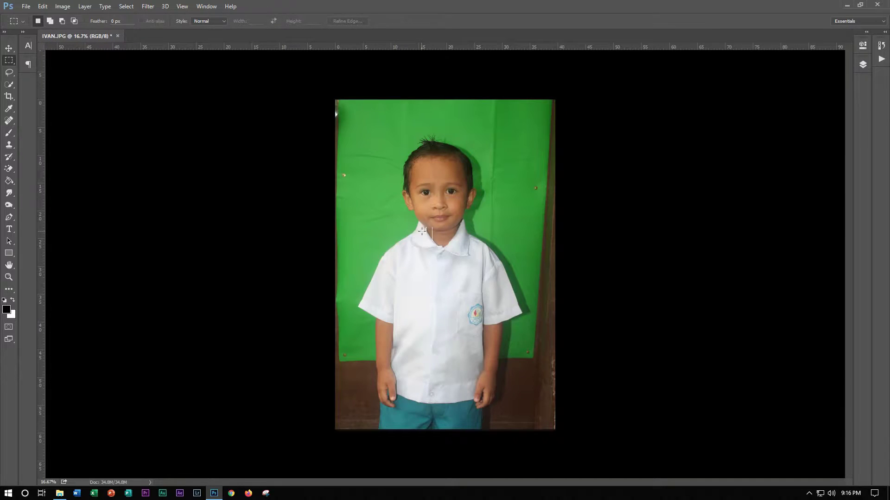
- Crop the IVAN photo to a 2 × 2 in, 300 px/in square around head and shoulders
{"action": "scroll", "coordinate": [448, 204], "scroll_direction": "up", "scroll_amount": 2}
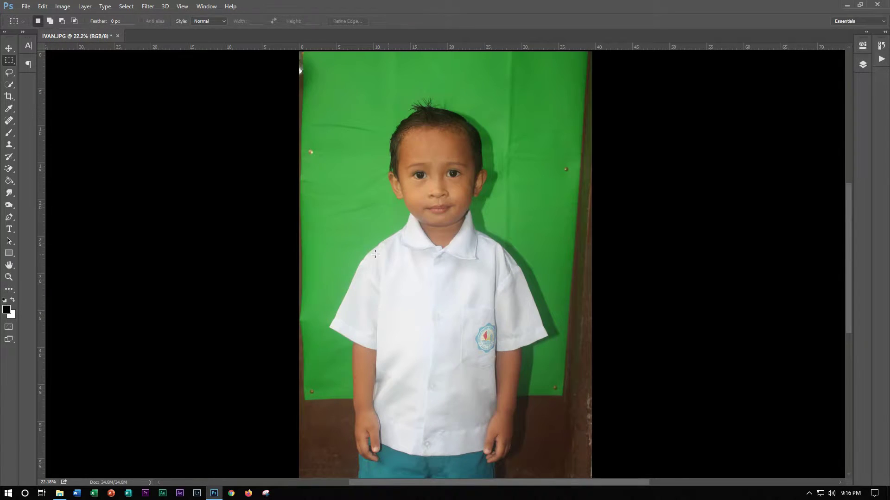
{"action": "key", "text": "c"}
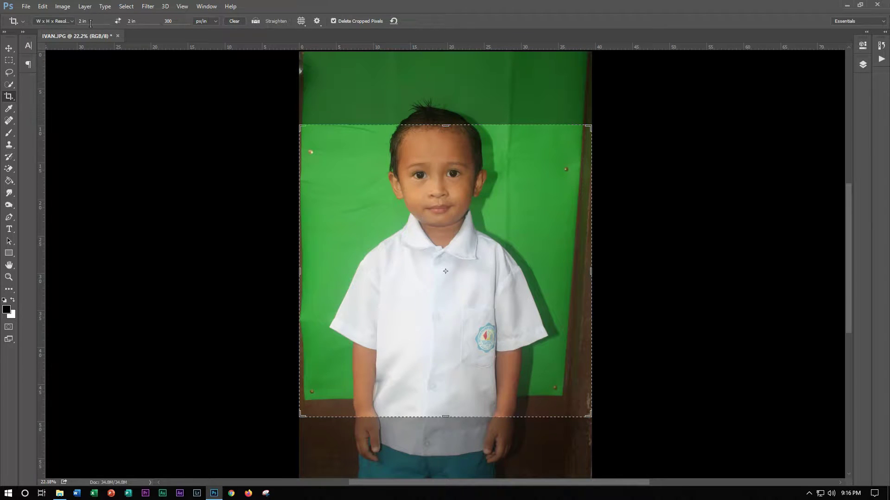
{"action": "left_click_drag", "start_coordinate": [446, 182], "coordinate": [464, 216]}
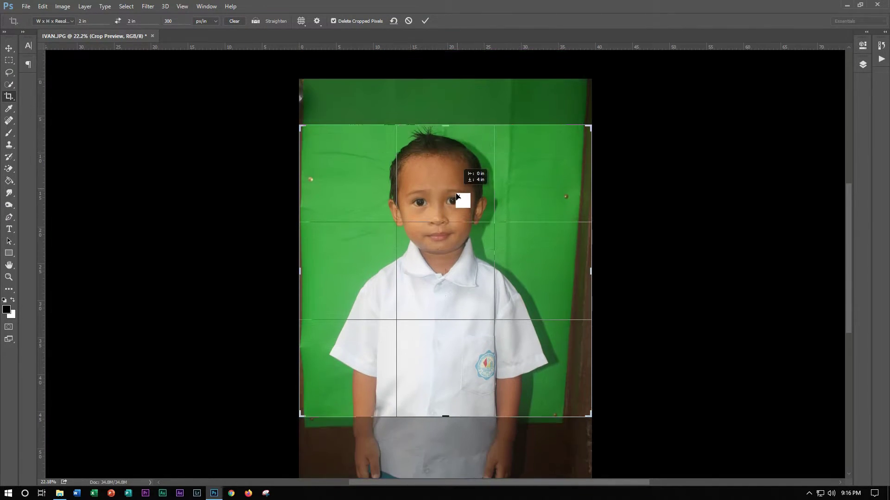
{"action": "left_click_drag", "start_coordinate": [445, 418], "coordinate": [452, 380]}
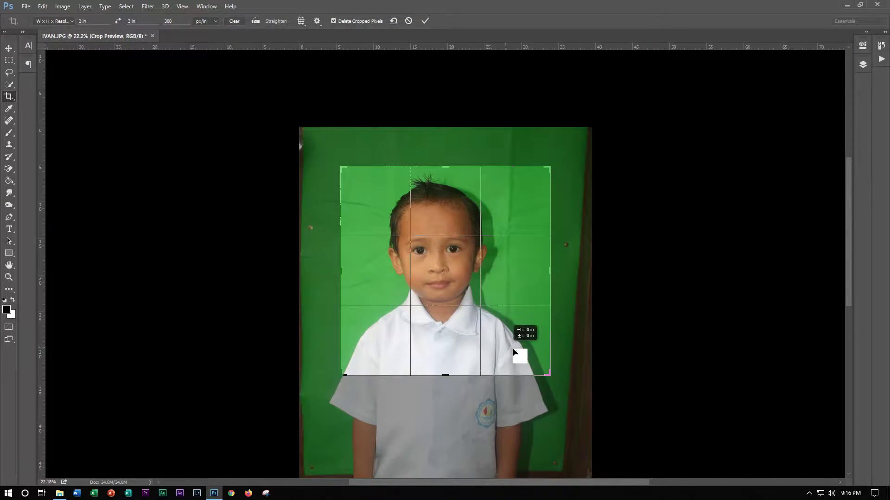
{"action": "left_click_drag", "start_coordinate": [452, 380], "coordinate": [492, 359]}
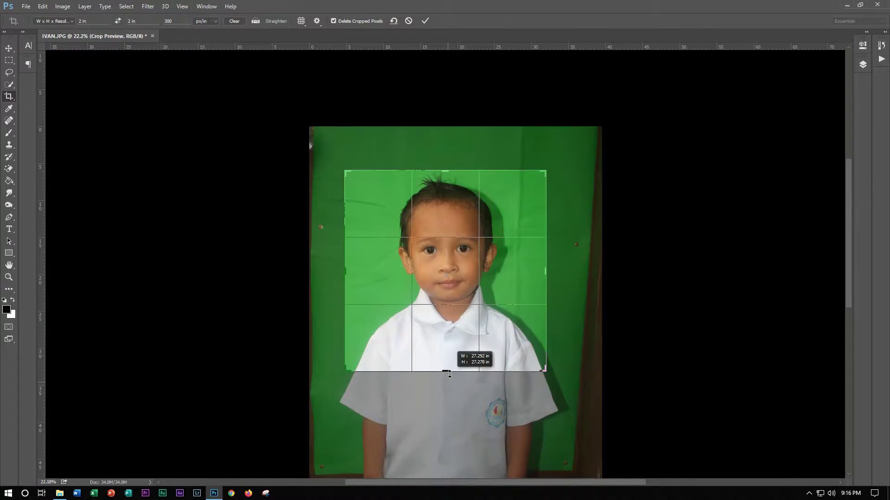
{"action": "key", "text": "Return"}
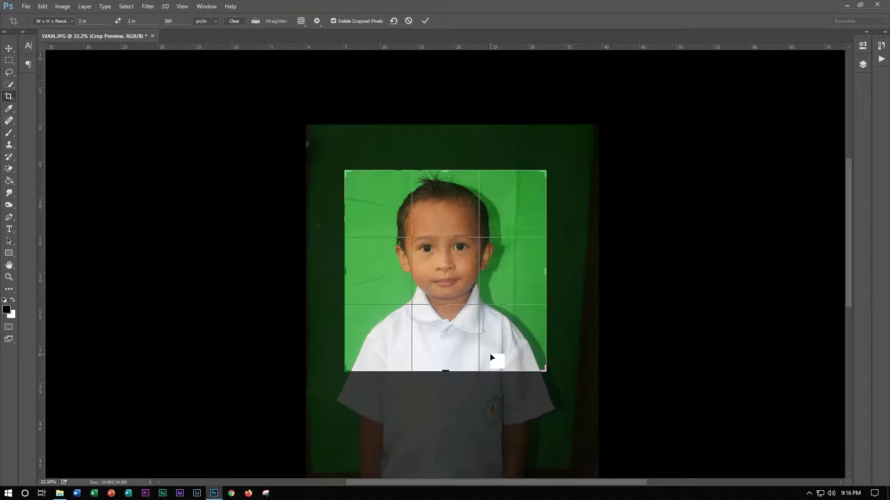
{"action": "scroll", "coordinate": [452, 264], "scroll_direction": "up", "scroll_amount": 3}
{"action": "scroll", "coordinate": [452, 264], "scroll_direction": "up", "scroll_amount": 3}
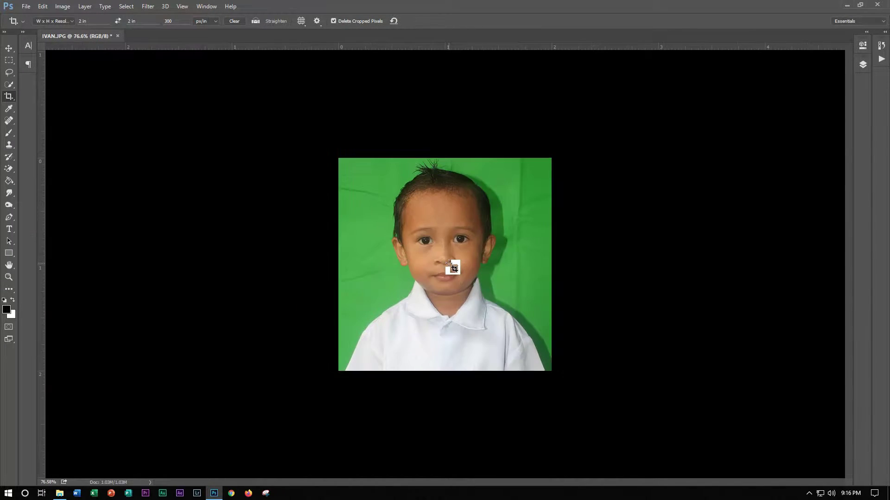
{"action": "scroll", "coordinate": [453, 264], "scroll_direction": "up", "scroll_amount": 2}
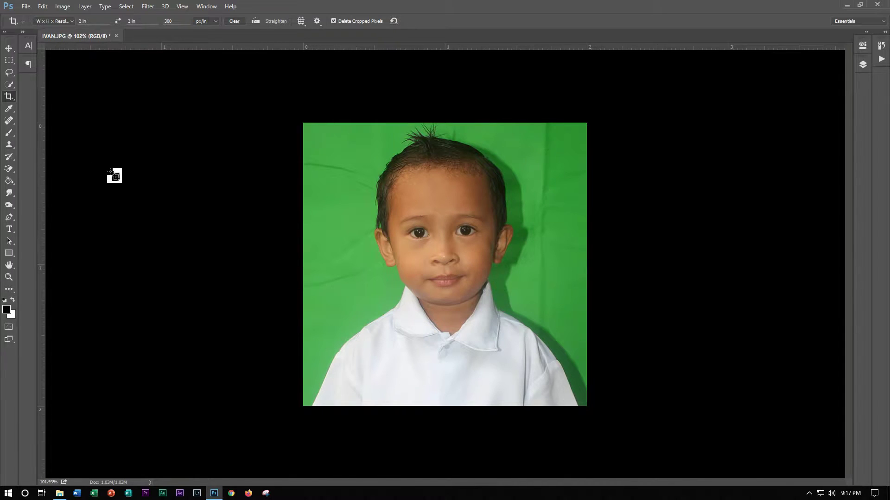
{"action": "key", "text": "w"}
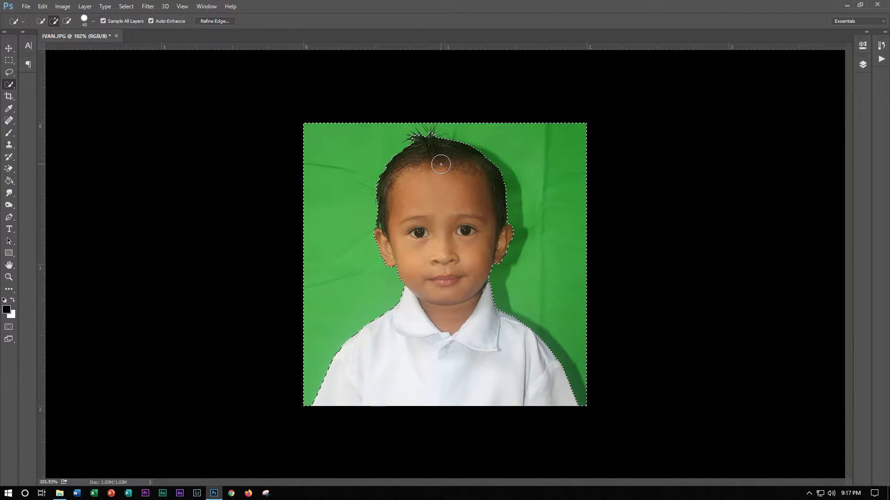
- Invert the selection to the boy and refine its edge at radius 0.5 into a masked new layer
{"action": "key", "text": "ctrl+shift+i"}
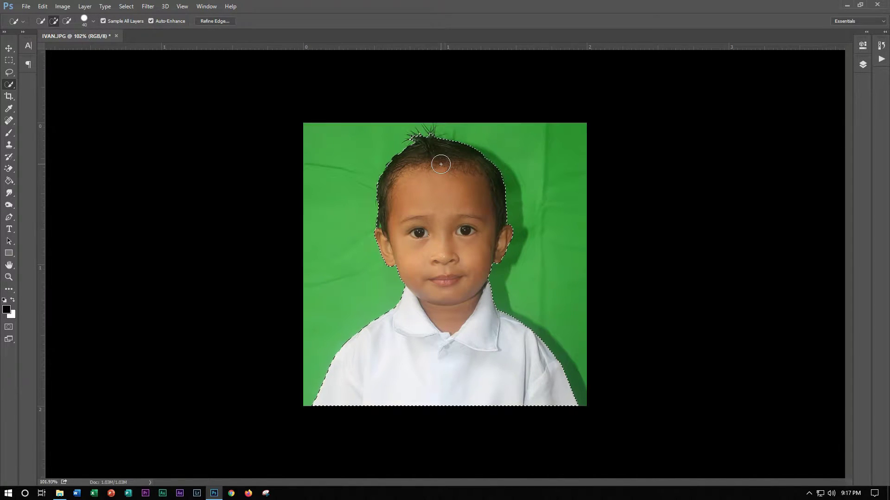
{"action": "left_click", "coordinate": [216, 21]}
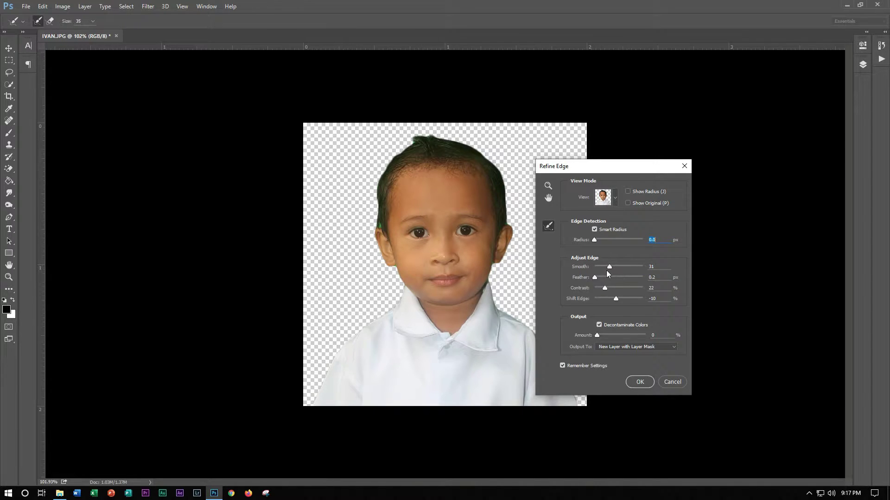
{"action": "left_click", "coordinate": [594, 240]}
{"action": "left_click_drag", "start_coordinate": [596, 240], "coordinate": [597, 241]}
{"action": "left_click", "coordinate": [640, 382]}
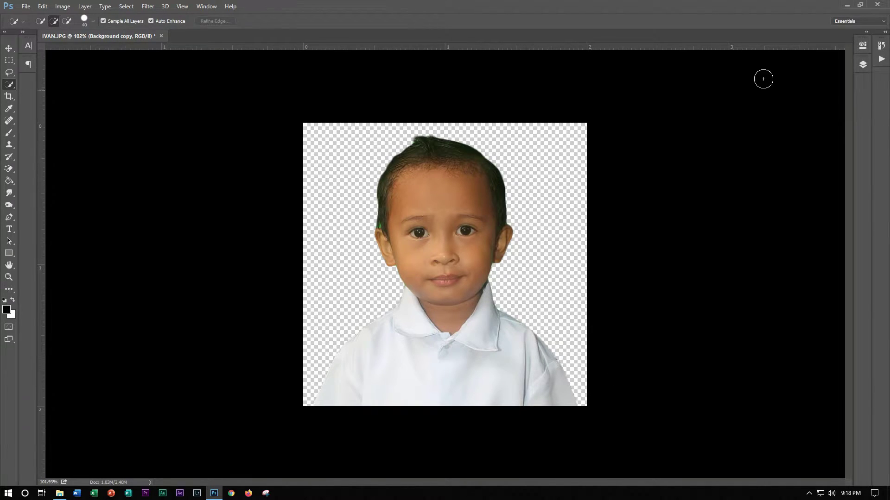
{"action": "left_click", "coordinate": [862, 65]}
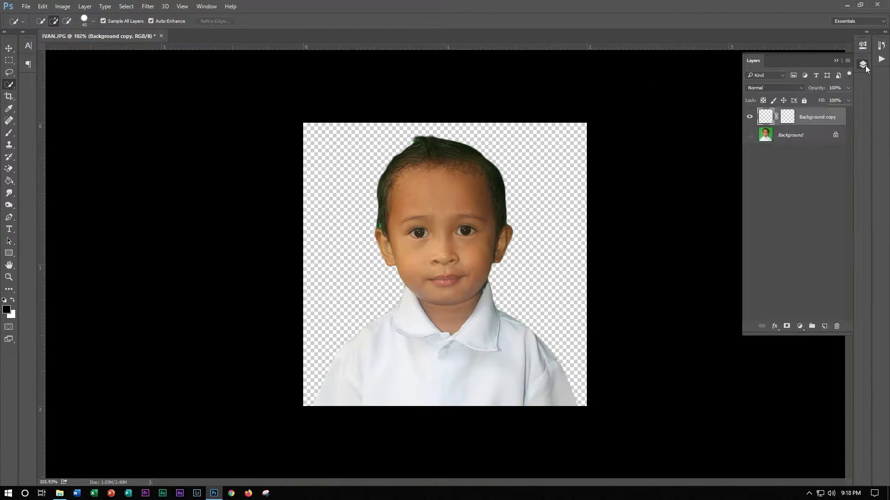
- Flatten the image from the Background layer menu, discarding the hidden green layer
{"action": "right_click", "coordinate": [820, 135]}
{"action": "left_click", "coordinate": [826, 236]}
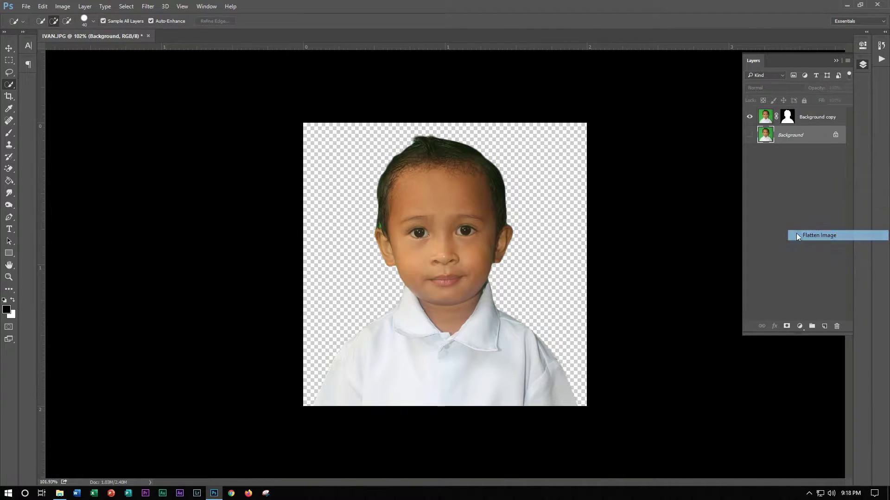
{"action": "left_click", "coordinate": [427, 188]}
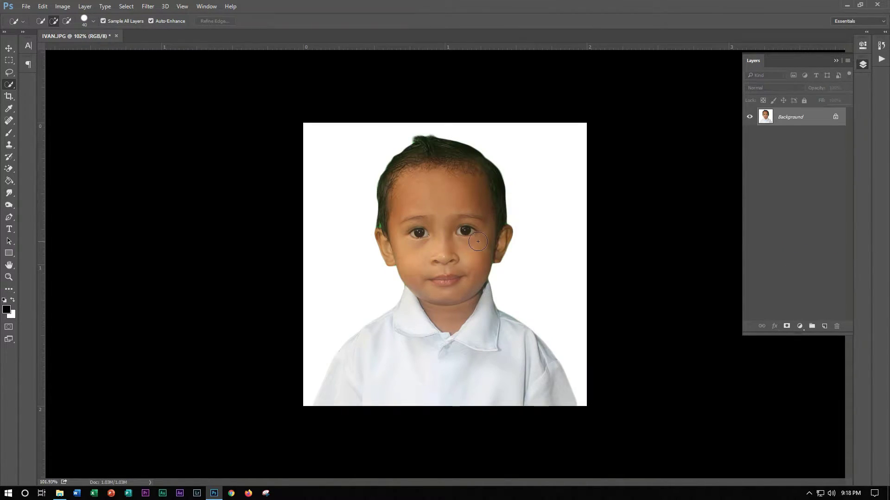
{"action": "scroll", "coordinate": [433, 202], "scroll_direction": "up", "scroll_amount": 2}
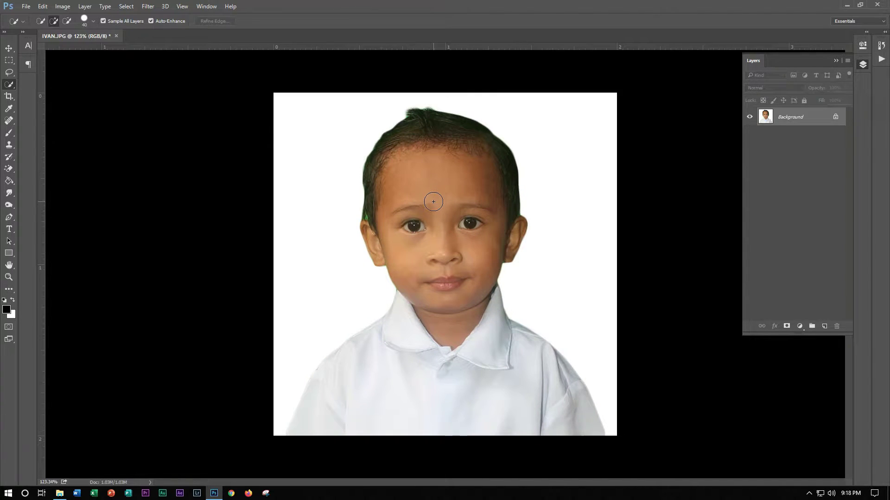
{"action": "scroll", "coordinate": [439, 108], "scroll_direction": "up", "scroll_amount": 2}
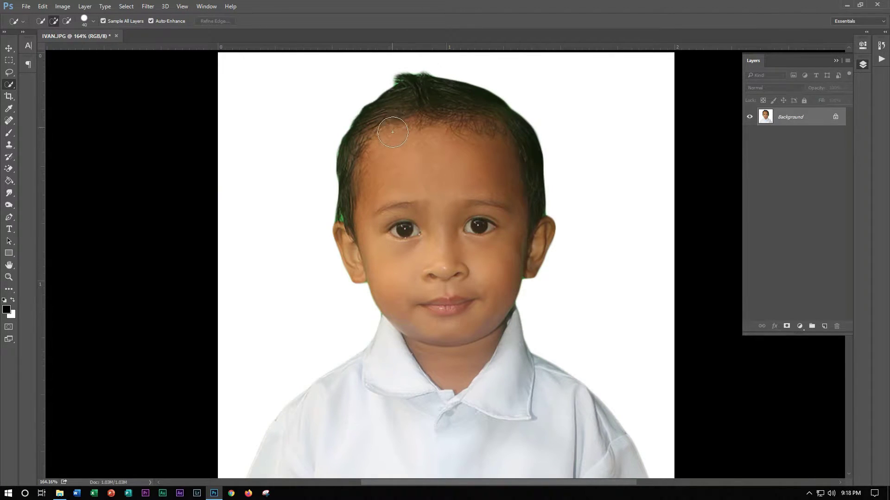
{"action": "key", "text": "o"}
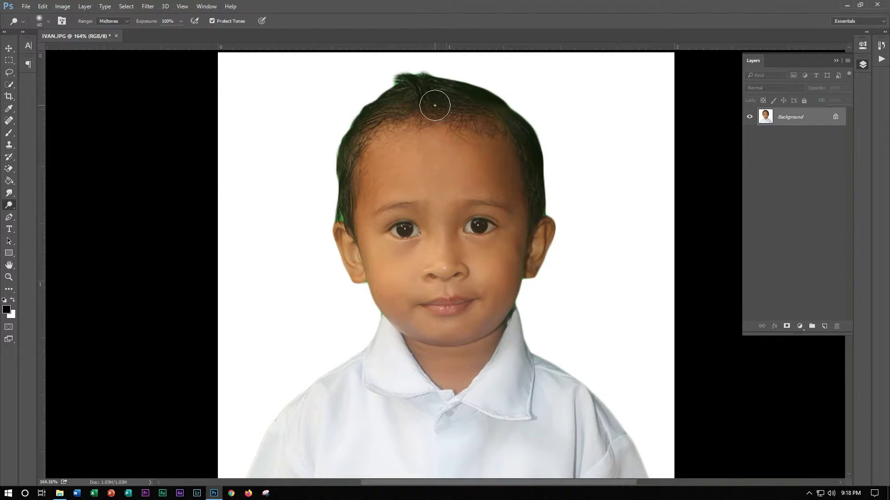
- Darken the hair edges with the Burn tool to hide the green fringe
{"action": "right_click", "coordinate": [10, 205]}
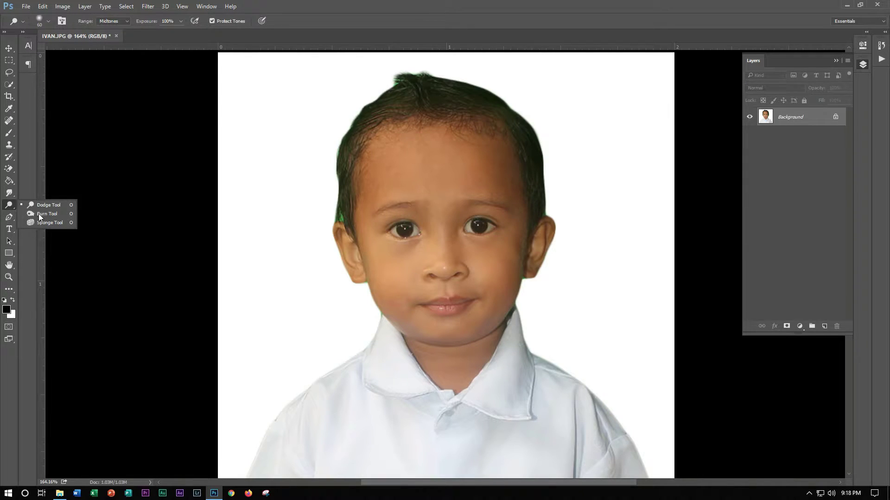
{"action": "left_click", "coordinate": [66, 213]}
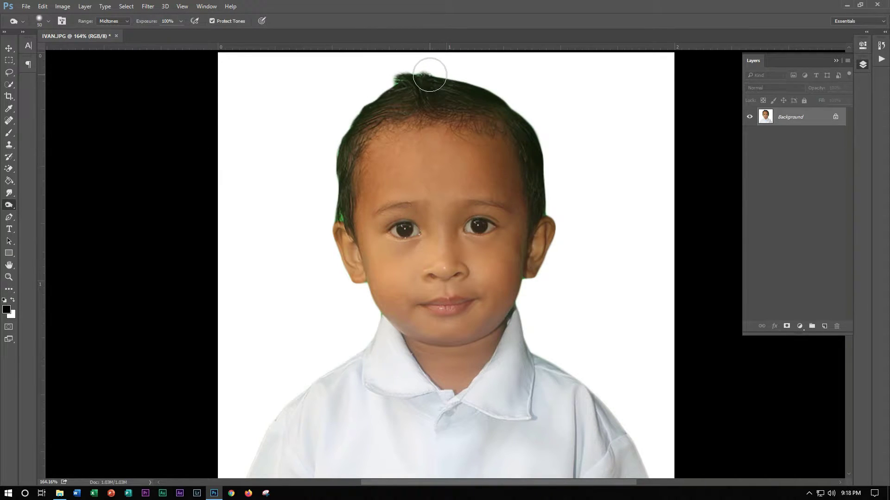
{"action": "mouse_move", "coordinate": [430, 75]}
{"action": "left_mouse_down"}
{"action": "mouse_move", "coordinate": [403, 79]}
{"action": "mouse_move", "coordinate": [329, 142]}
{"action": "mouse_move", "coordinate": [410, 84]}
{"action": "mouse_move", "coordinate": [520, 109]}
{"action": "left_mouse_up"}
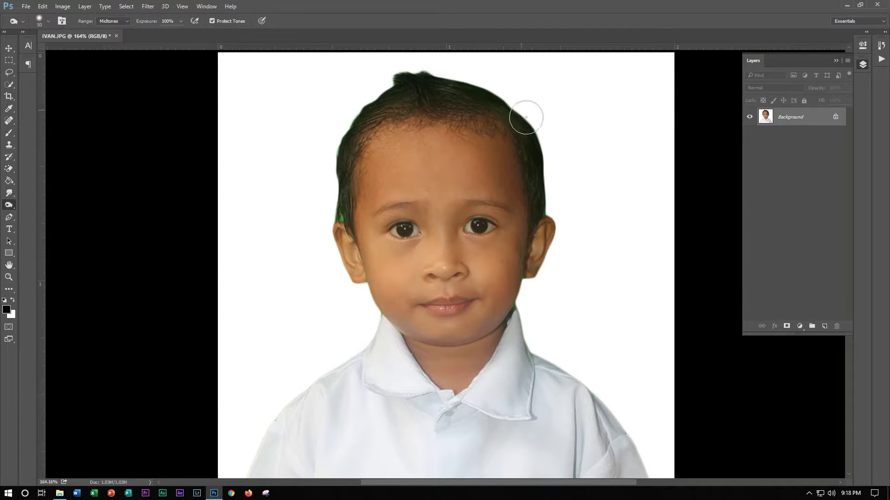
{"action": "mouse_move", "coordinate": [335, 194]}
{"action": "left_mouse_down"}
{"action": "mouse_move", "coordinate": [328, 139]}
{"action": "mouse_move", "coordinate": [407, 75]}
{"action": "mouse_move", "coordinate": [471, 120]}
{"action": "mouse_move", "coordinate": [468, 127]}
{"action": "left_mouse_up"}
- Erase the stray tuft sticking up from the top of the boy's head
{"action": "scroll", "coordinate": [467, 127], "scroll_direction": "up", "scroll_amount": 1}
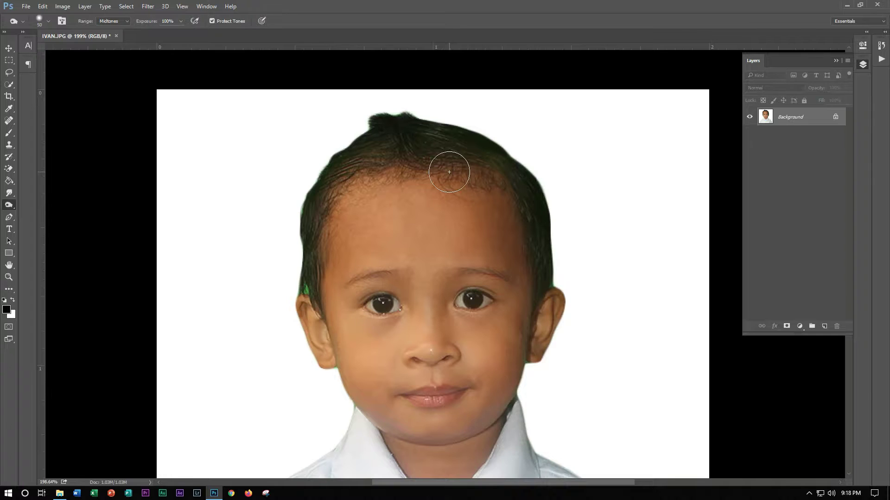
{"action": "key", "text": "e"}
{"action": "left_click_drag", "start_coordinate": [405, 100], "coordinate": [362, 114]}
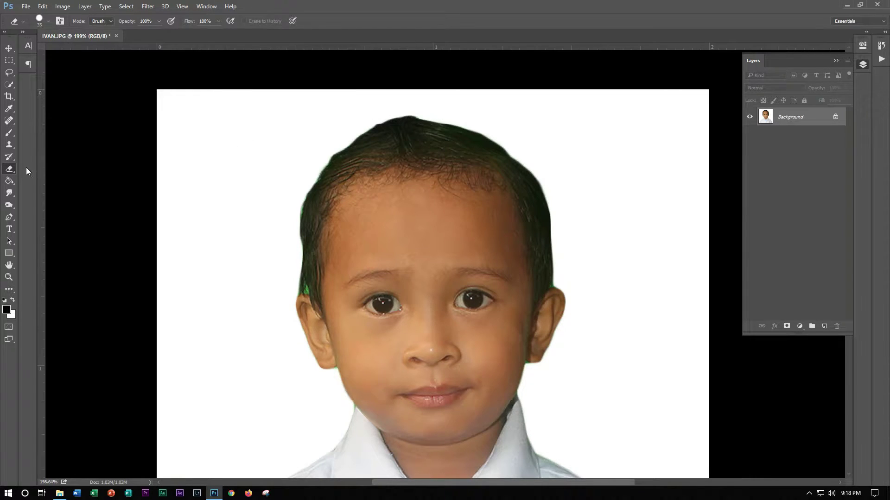
- Keep the standard Eraser and shrink its brush for finer edge work
{"action": "right_click", "coordinate": [11, 170]}
{"action": "left_click", "coordinate": [47, 169]}
{"action": "scroll", "coordinate": [289, 244], "scroll_direction": "up", "scroll_amount": 2}
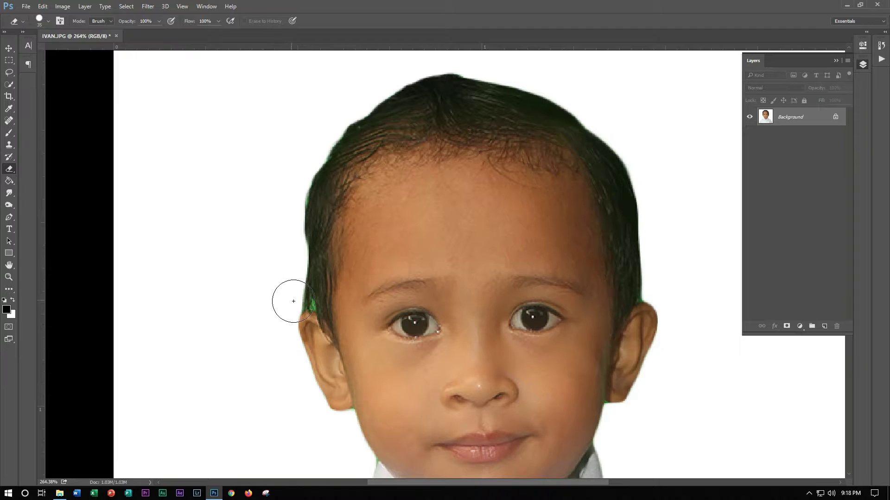
{"action": "scroll", "coordinate": [305, 308], "scroll_direction": "up", "scroll_amount": 1}
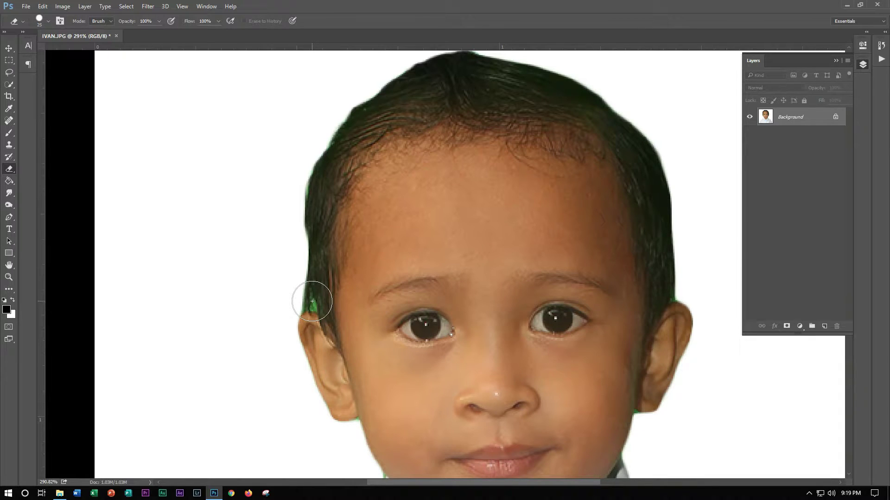
{"action": "key", "text": "bracketleft"}
{"action": "key", "text": "bracketleft"}
{"action": "key", "text": "bracketleft"}
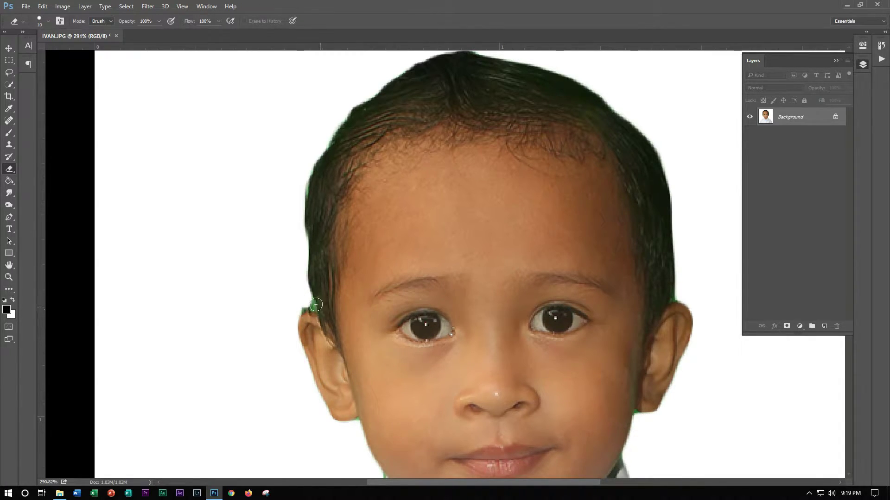
- Trace a pen path around the leftover patch by the left ear and fill it white
{"action": "key", "text": "p"}
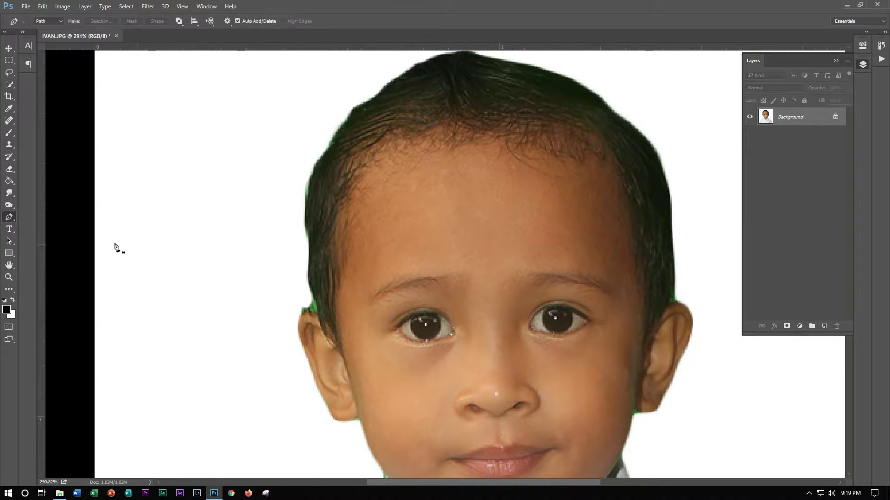
{"action": "right_click", "coordinate": [12, 217]}
{"action": "left_click", "coordinate": [47, 217]}
{"action": "left_click", "coordinate": [296, 317]}
{"action": "left_click", "coordinate": [323, 315]}
{"action": "left_click_drag", "start_coordinate": [305, 260], "coordinate": [302, 244]}
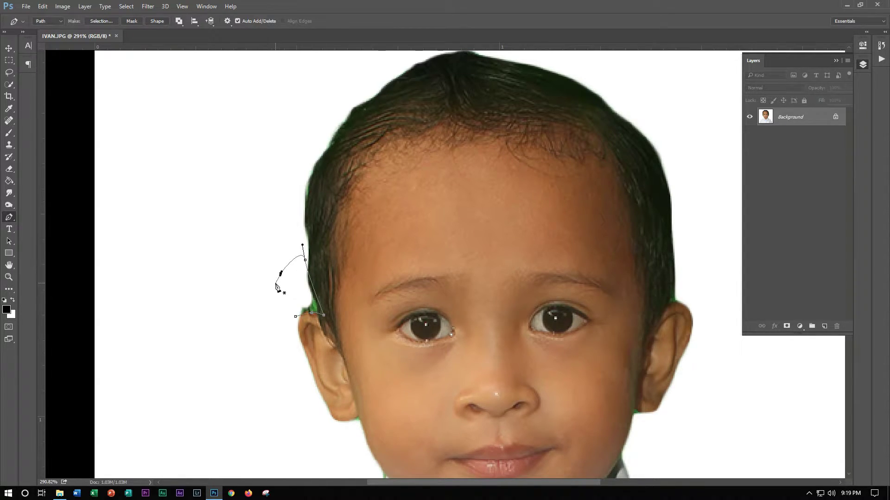
{"action": "key", "text": "ctrl+Return"}
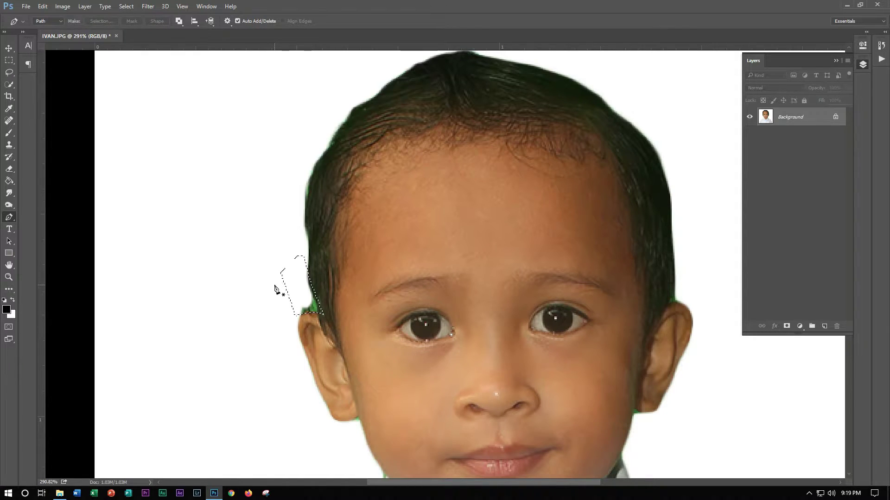
{"action": "key", "text": "shift+BackSpace"}
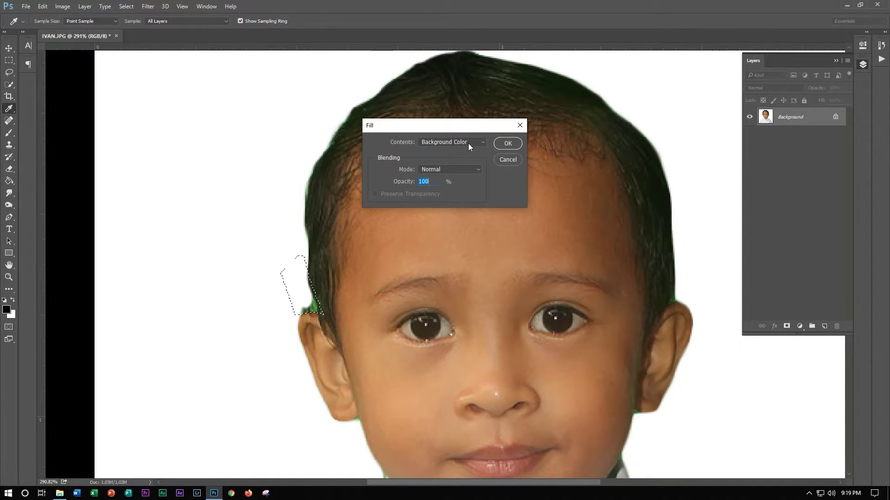
{"action": "left_click", "coordinate": [504, 146]}
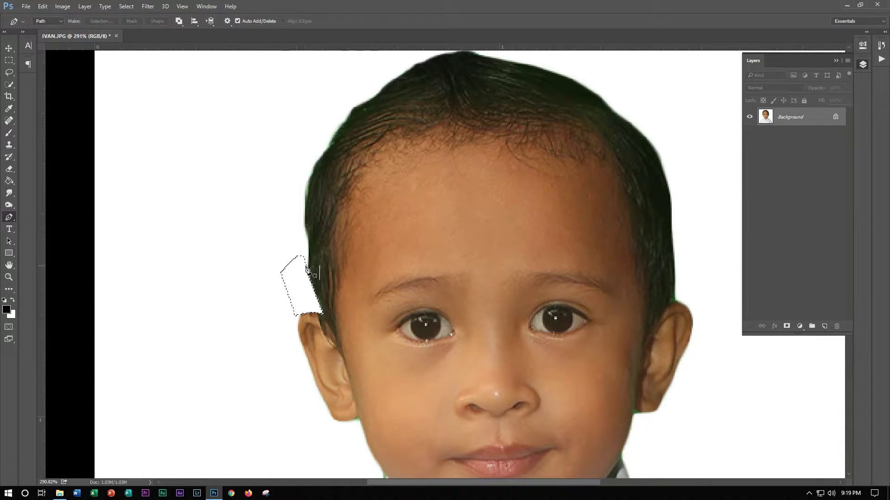
{"action": "key", "text": "ctrl+d"}
{"action": "scroll", "coordinate": [362, 283], "scroll_direction": "down", "scroll_amount": 5}
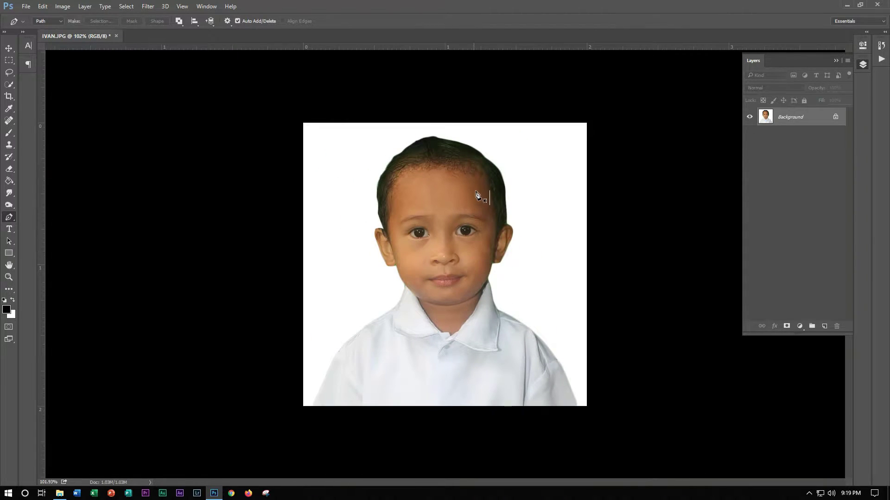
- Zoom in on the cleaned photo and open the Camera Raw Filter with Ctrl+Shift+A
{"action": "scroll", "coordinate": [479, 198], "scroll_direction": "up", "scroll_amount": 1}
{"action": "scroll", "coordinate": [478, 250], "scroll_direction": "up", "scroll_amount": 3}
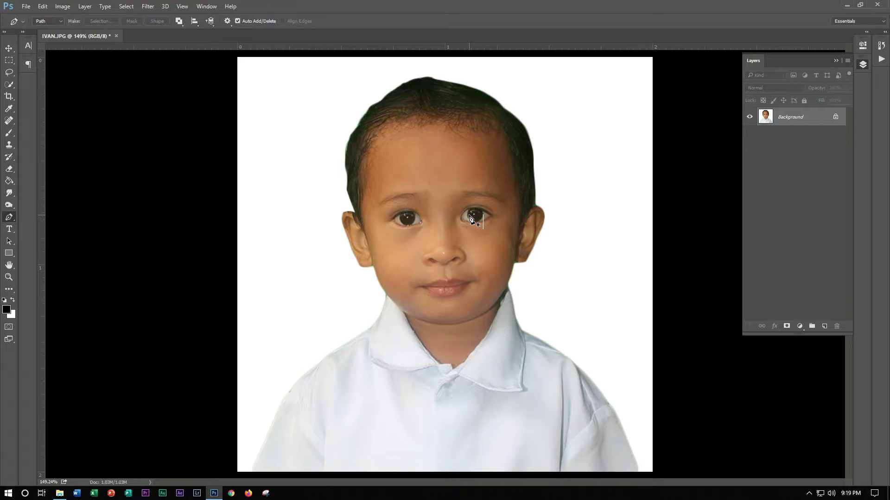
{"action": "key", "text": "ctrl+shift+a"}
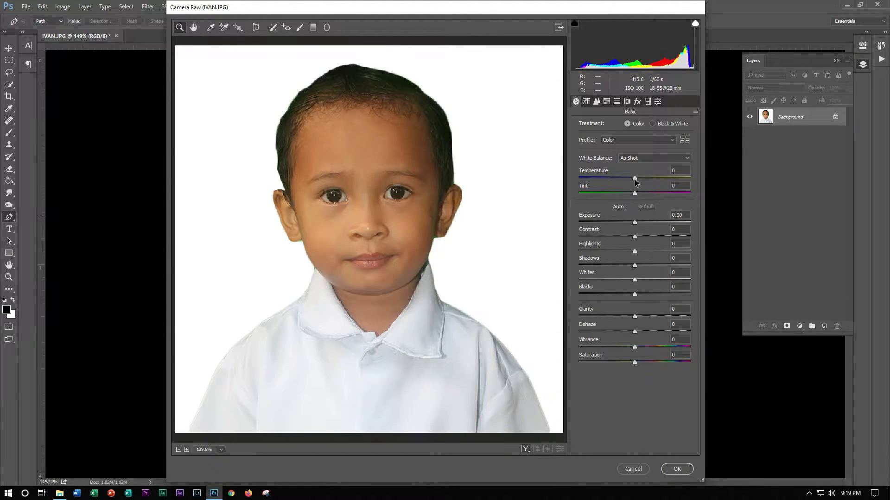
- Apply Camera Raw with Temperature -3, Tint +3, Exposure +0.65, Clarity +3 and Vibrance +3
{"action": "left_click_drag", "start_coordinate": [633, 178], "coordinate": [632, 178]}
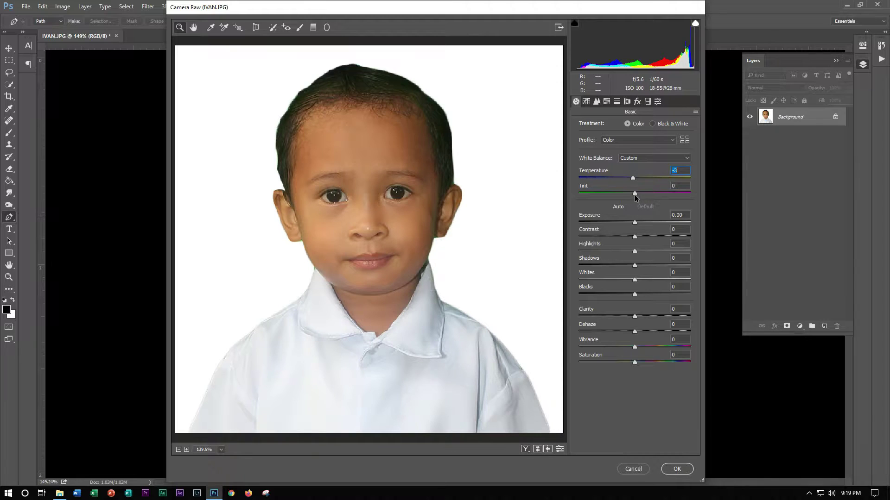
{"action": "left_click_drag", "start_coordinate": [635, 193], "coordinate": [637, 193]}
{"action": "left_click_drag", "start_coordinate": [634, 222], "coordinate": [638, 222]}
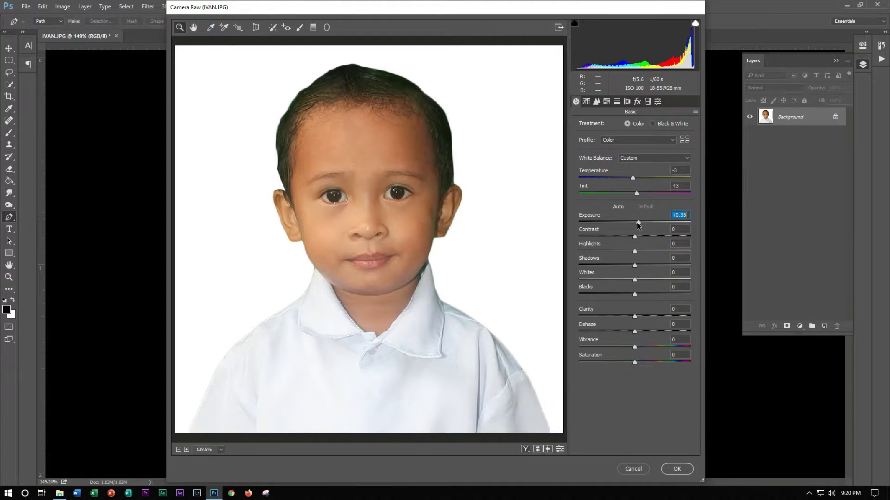
{"action": "left_click_drag", "start_coordinate": [638, 223], "coordinate": [641, 223]}
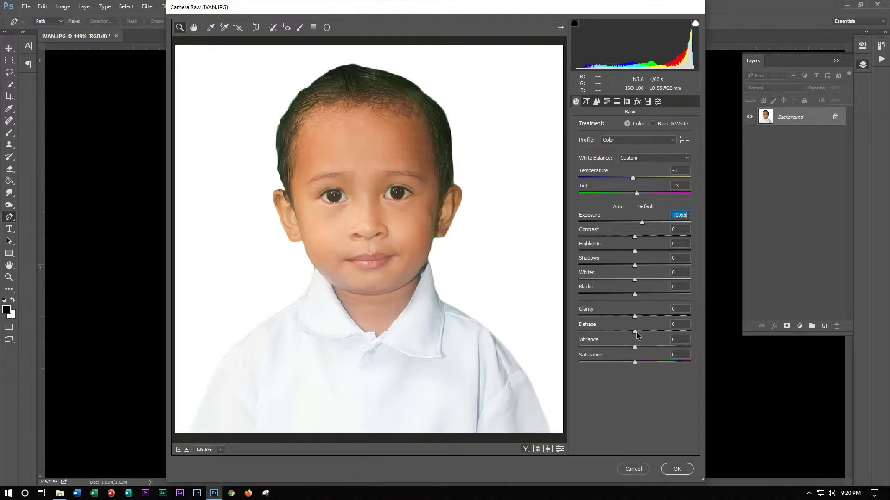
{"action": "left_click_drag", "start_coordinate": [634, 318], "coordinate": [638, 363]}
{"action": "left_click", "coordinate": [677, 469]}
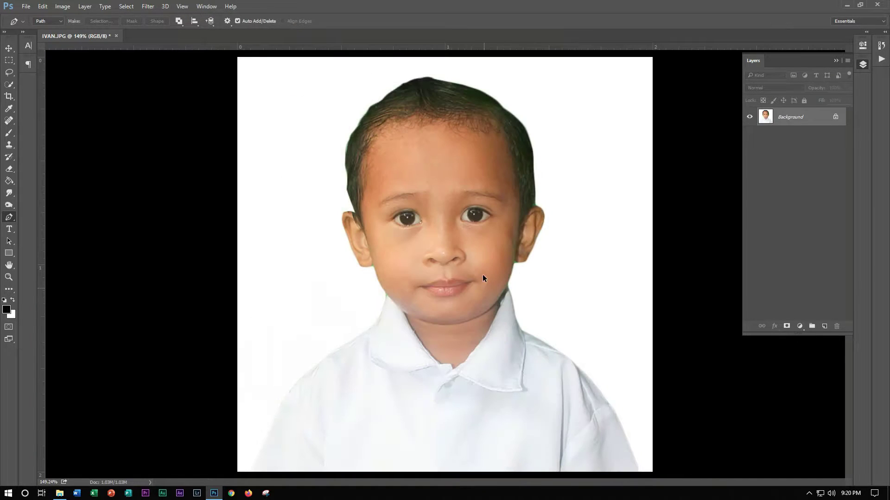
- Zoom in and out to inspect the portrait, then select the Move tool and open File
{"action": "scroll", "coordinate": [505, 160], "scroll_direction": "up", "scroll_amount": 1}
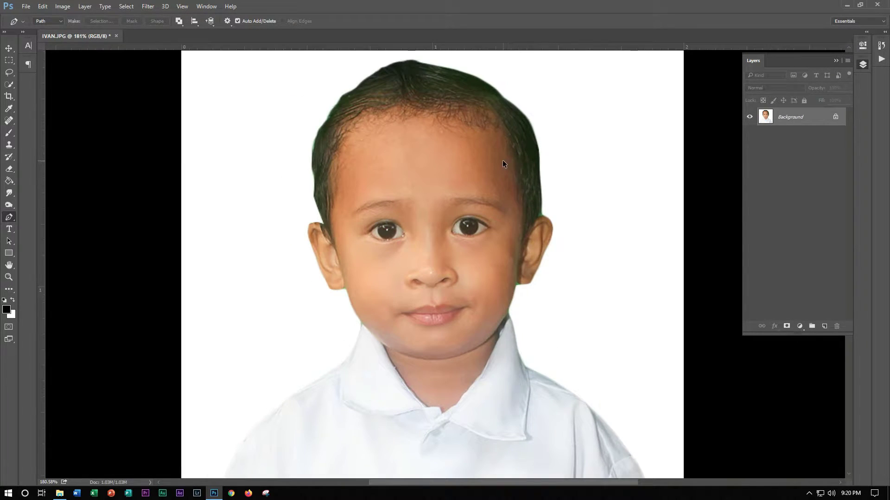
{"action": "scroll", "coordinate": [502, 160], "scroll_direction": "down", "scroll_amount": 1}
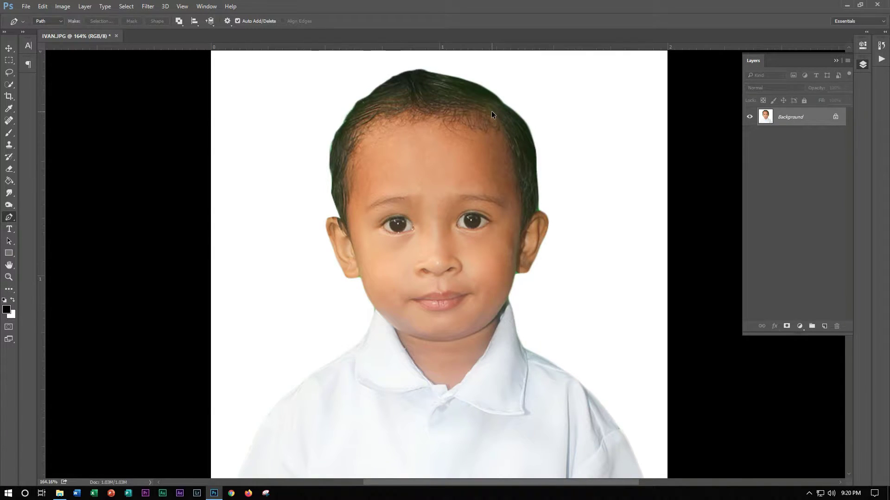
{"action": "scroll", "coordinate": [487, 117], "scroll_direction": "down", "scroll_amount": 2}
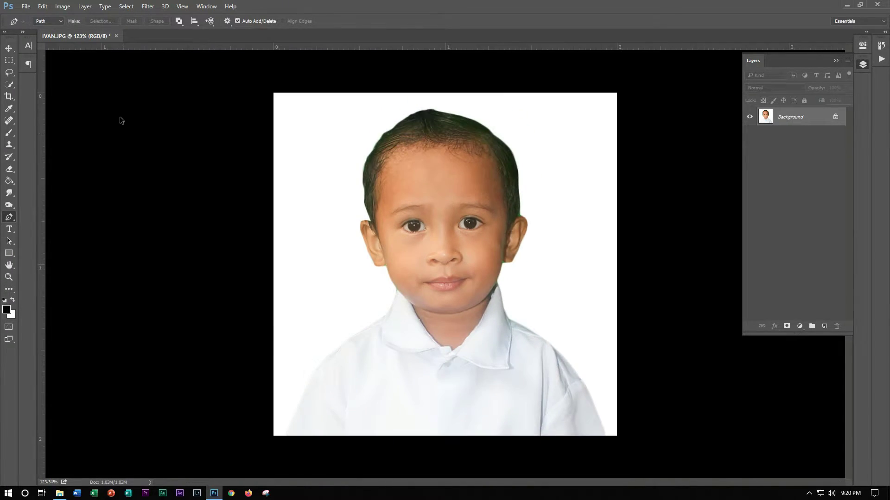
{"action": "left_click", "coordinate": [9, 47]}
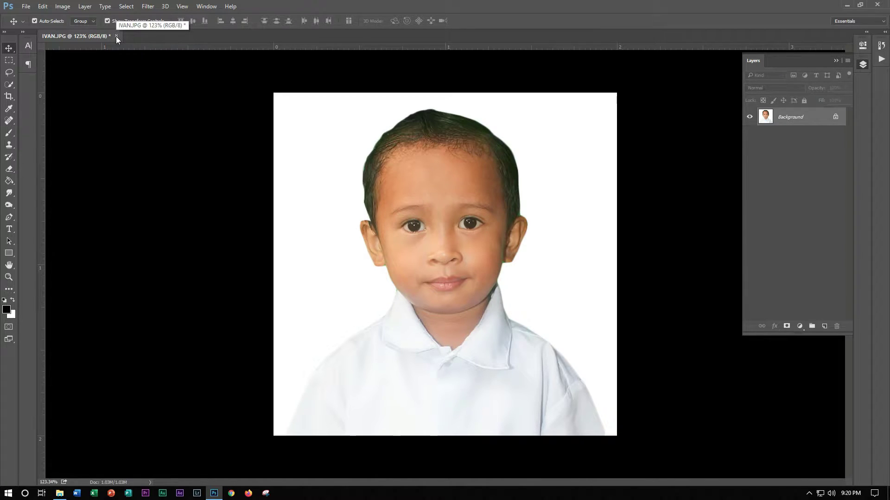
{"action": "left_click", "coordinate": [26, 6]}
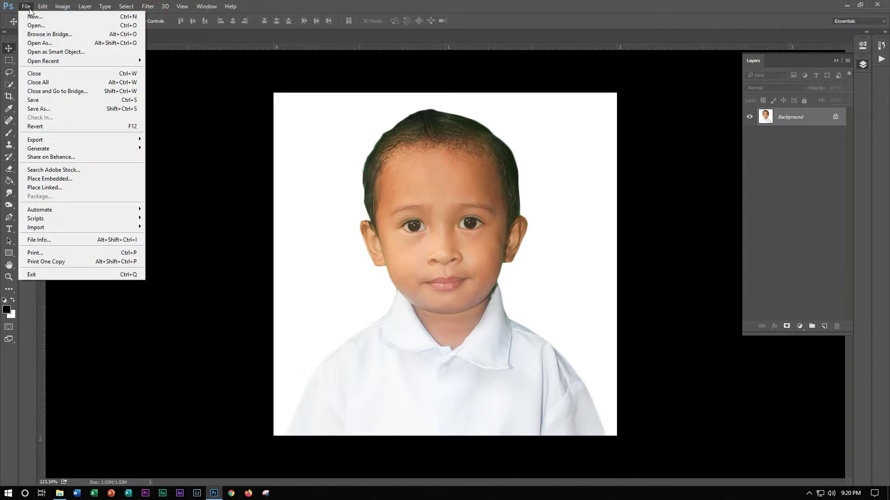
- Create a new blank document of type International Paper
{"action": "left_click", "coordinate": [33, 17]}
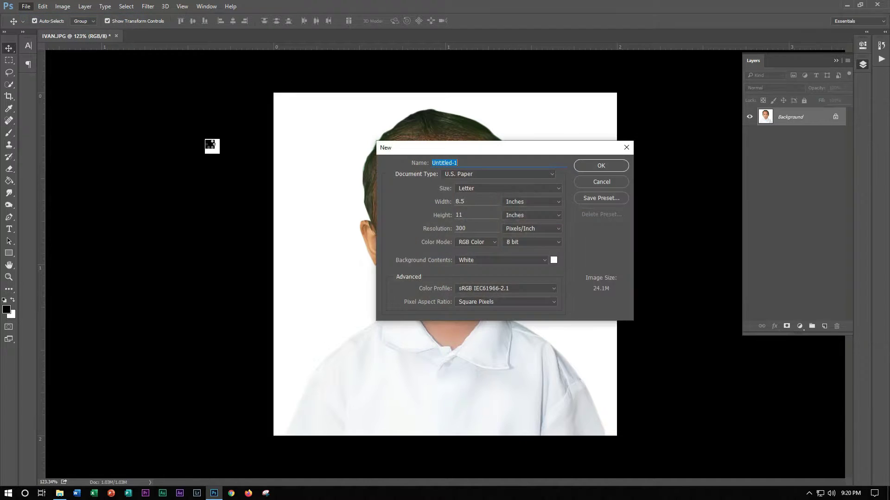
{"action": "left_click", "coordinate": [494, 175]}
{"action": "left_click", "coordinate": [495, 186]}
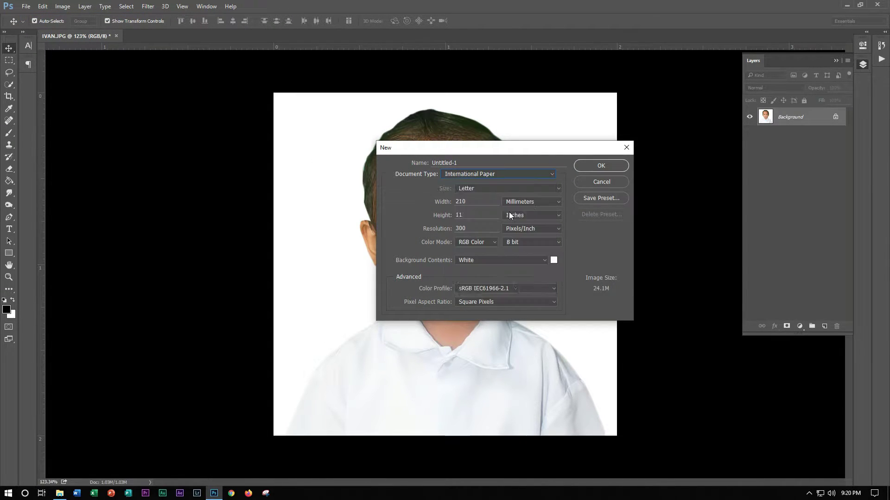
{"action": "left_click", "coordinate": [591, 166]}
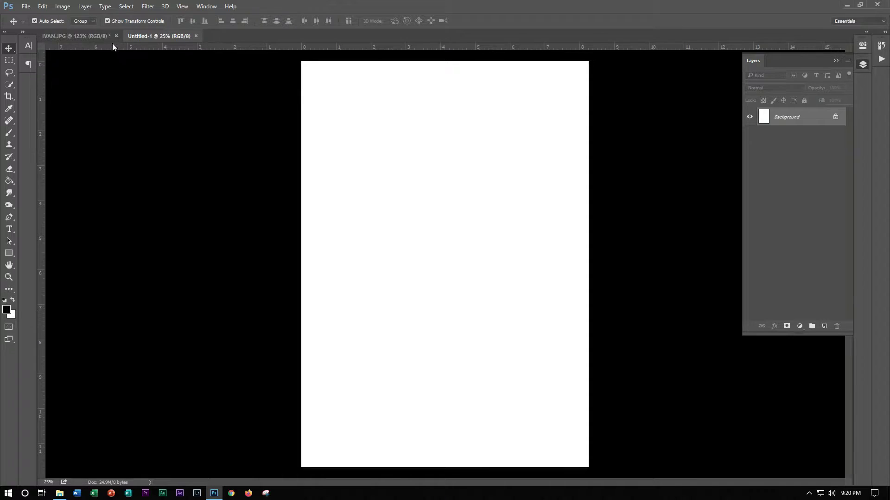
- Move the boy's photo into the new document and position it top-left
{"action": "left_click", "coordinate": [107, 36]}
{"action": "left_click_drag", "start_coordinate": [326, 121], "coordinate": [187, 40]}
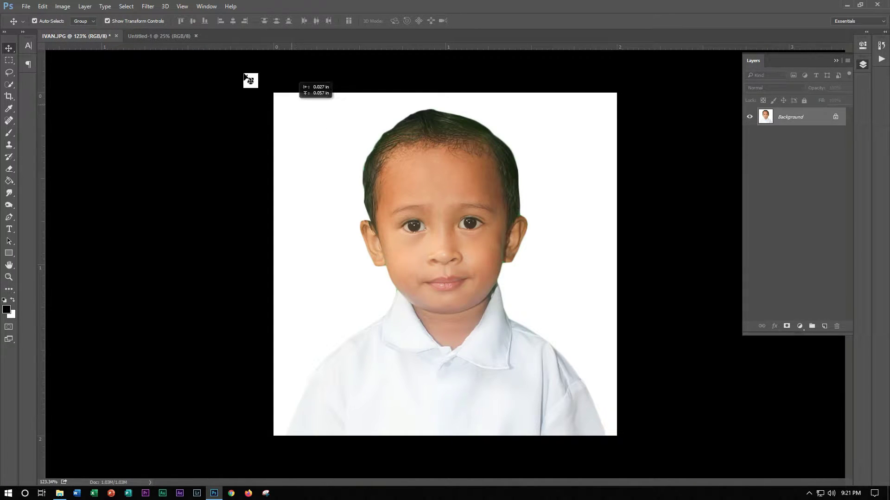
{"action": "left_click_drag", "start_coordinate": [187, 41], "coordinate": [348, 101]}
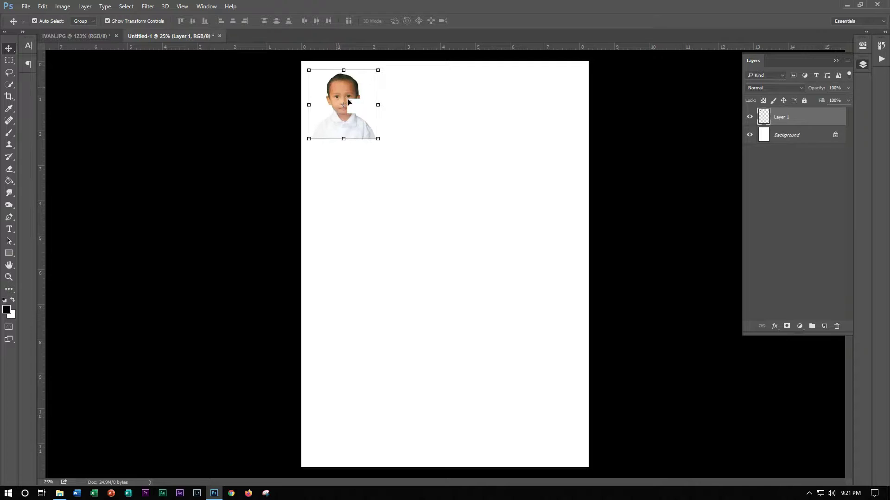
- Add a 13 px black Stroke layer style to Layer 1 holding the boy's photo
{"action": "double_click", "coordinate": [833, 124]}
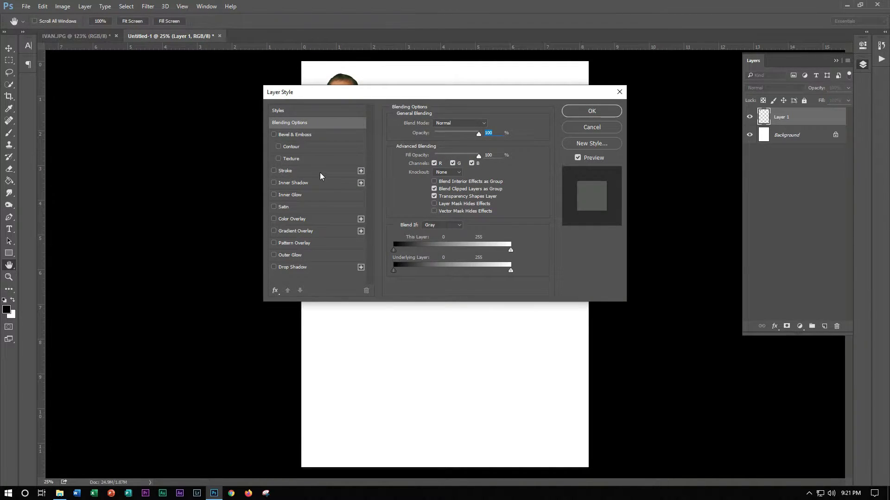
{"action": "left_click", "coordinate": [320, 172]}
{"action": "left_click", "coordinate": [421, 190]}
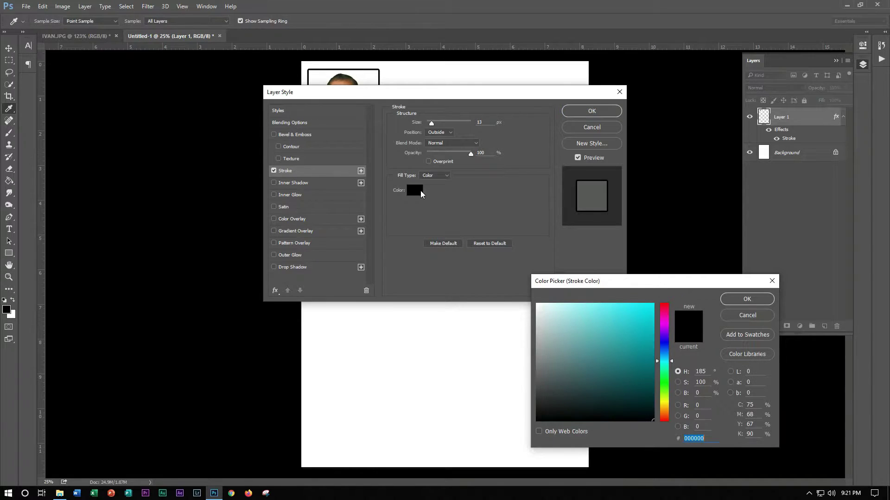
{"action": "left_click", "coordinate": [727, 301]}
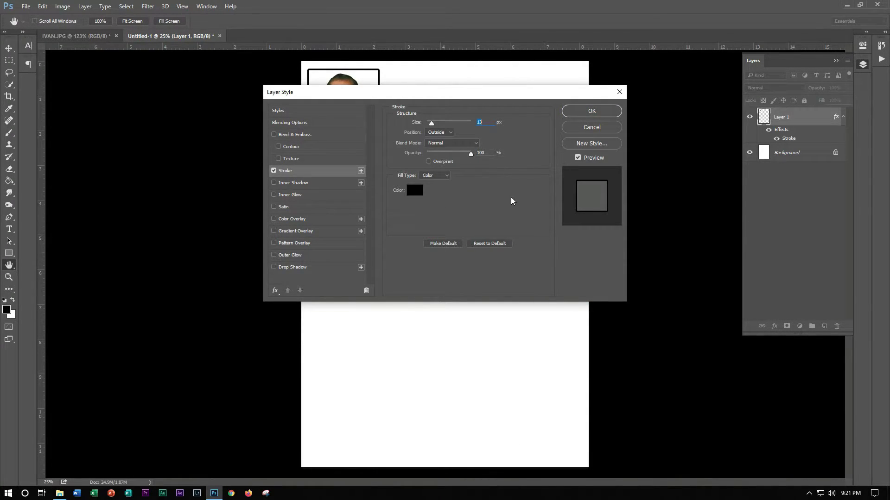
{"action": "left_click", "coordinate": [482, 124]}
{"action": "type", "text": "1"}
{"action": "left_click", "coordinate": [597, 112]}
{"action": "scroll", "coordinate": [417, 134], "scroll_direction": "up", "scroll_amount": 2}
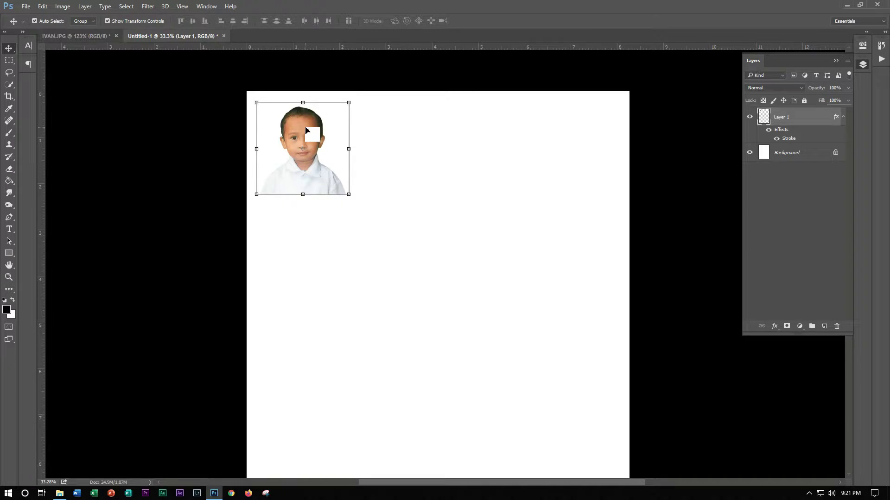
- Duplicate the outlined photo into a row of four across the top, then close the page
{"action": "left_click_drag", "start_coordinate": [305, 131], "coordinate": [478, 135]}
{"action": "left_click_drag", "start_coordinate": [475, 133], "coordinate": [560, 132]}
{"action": "left_click_drag", "start_coordinate": [643, 232], "coordinate": [307, 154]}
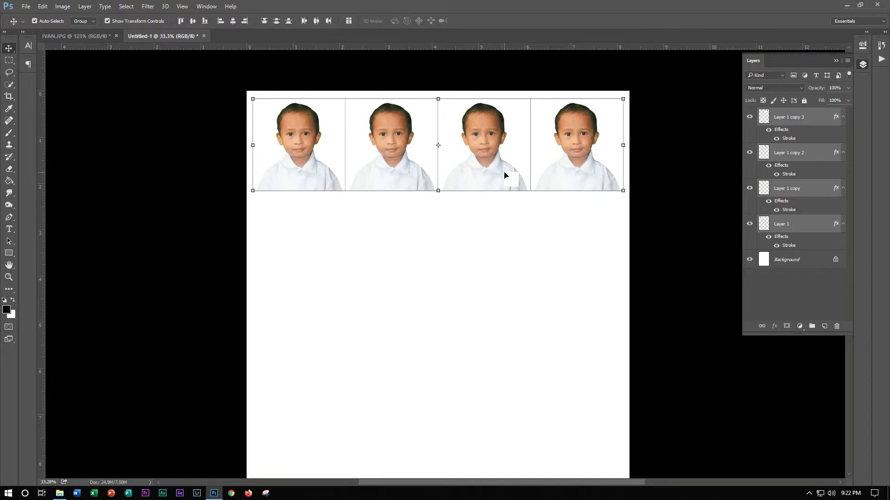
{"action": "left_click", "coordinate": [204, 36]}
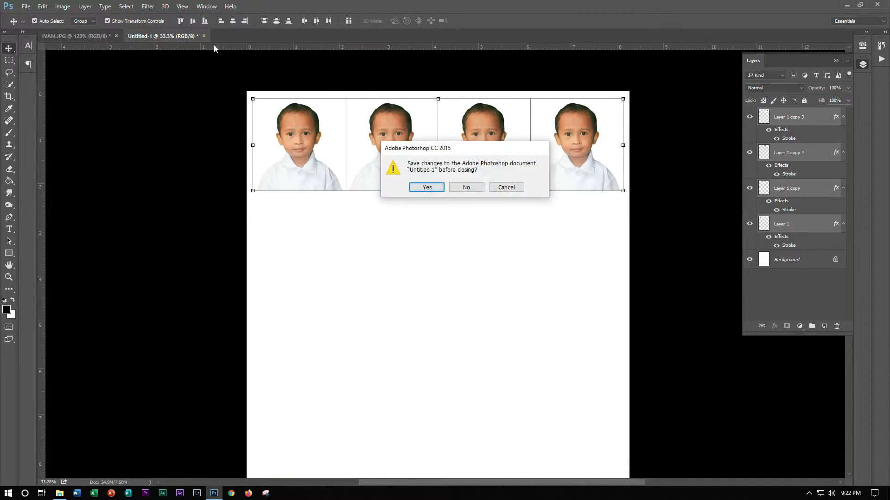
- Discard the four-photo page, and save the IVAN photo as a Quality 12 JPEG before closing
{"action": "left_click", "coordinate": [467, 188]}
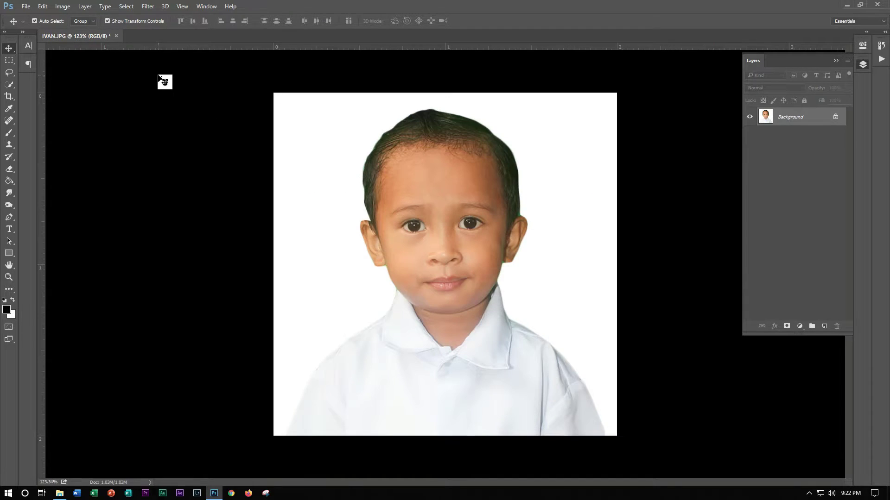
{"action": "left_click", "coordinate": [116, 36]}
{"action": "left_click", "coordinate": [426, 187]}
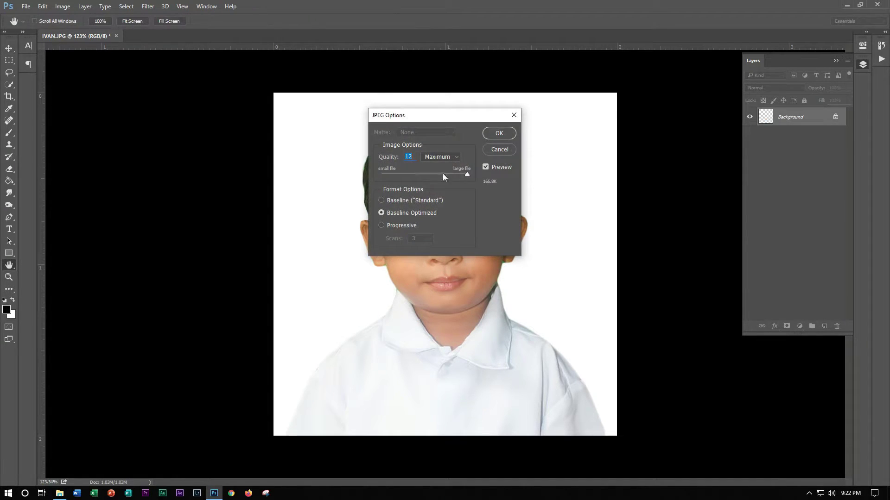
{"action": "key", "text": "Return"}
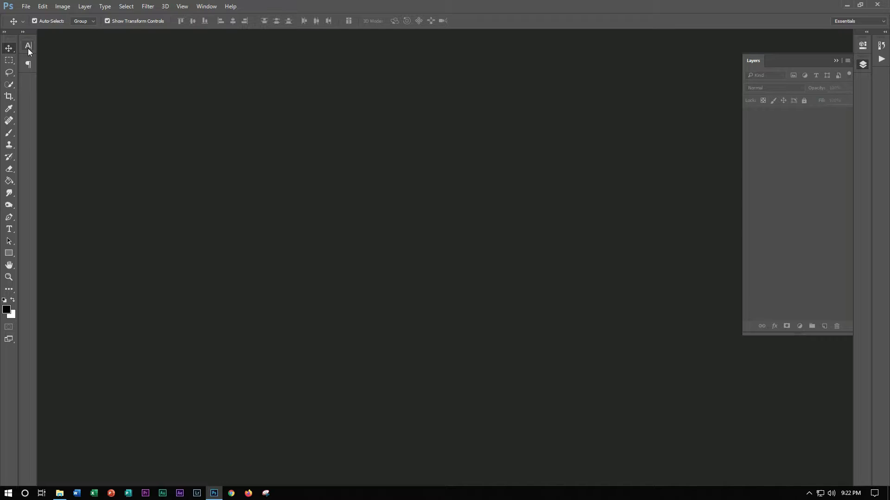
- Preview the IVAN JPG in File Explorer, then launch Publisher's blank page size gallery
{"action": "left_click", "coordinate": [846, 7]}
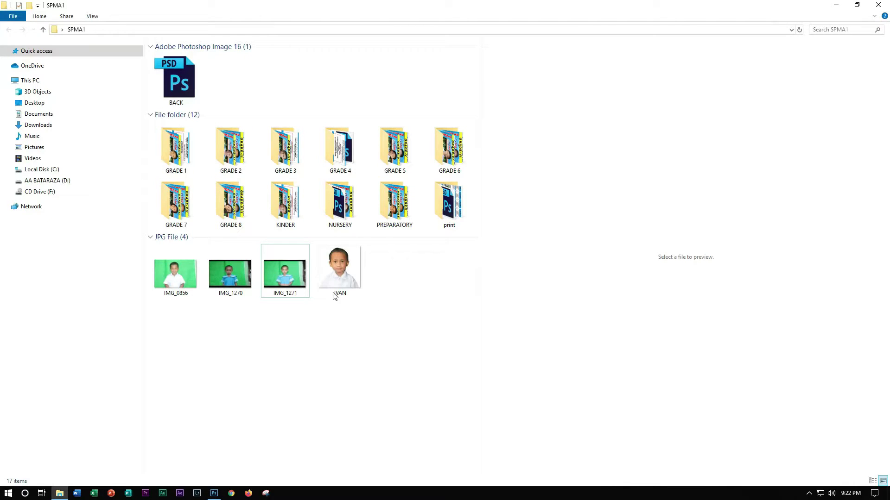
{"action": "left_click", "coordinate": [343, 273]}
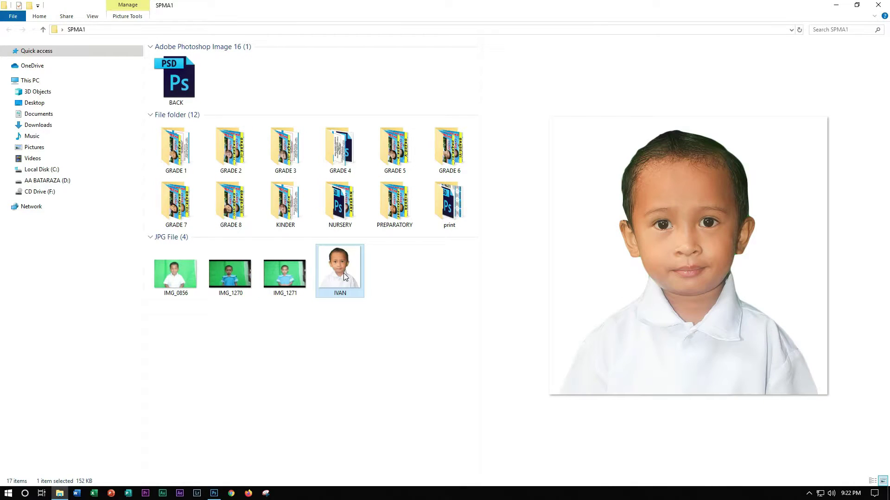
{"action": "left_click", "coordinate": [128, 493]}
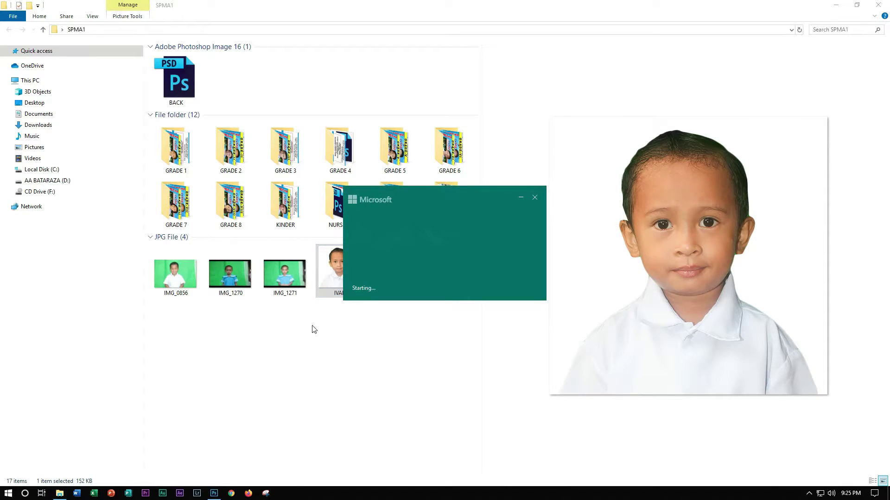
{"action": "left_click", "coordinate": [287, 104]}
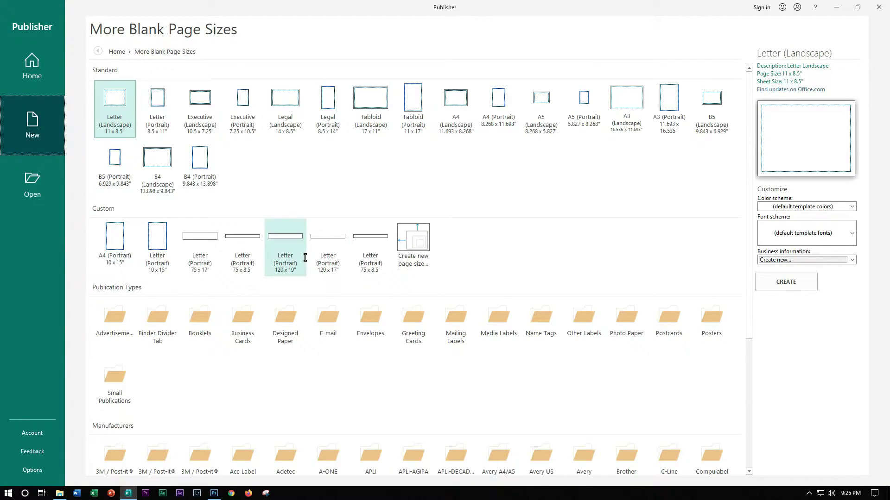
- Create a blank A4 portrait publication and paste the copied photo onto it
{"action": "left_click", "coordinate": [498, 105]}
{"action": "left_click", "coordinate": [809, 312]}
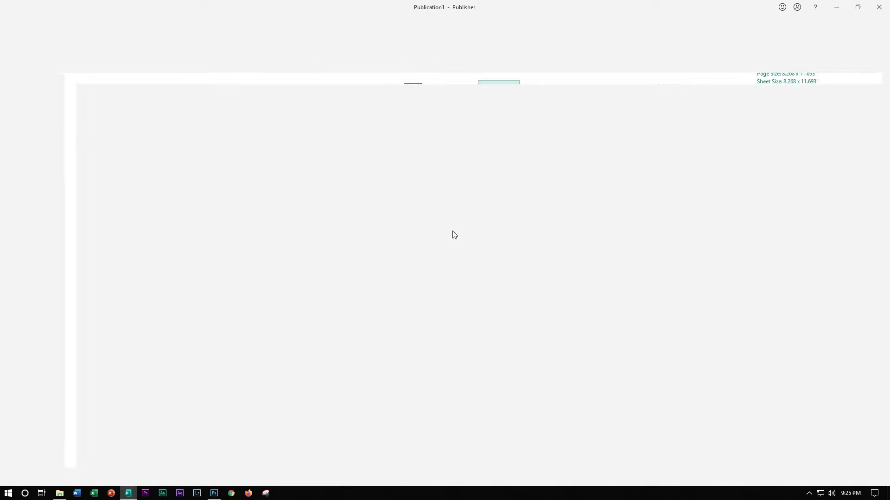
{"action": "left_click", "coordinate": [838, 7]}
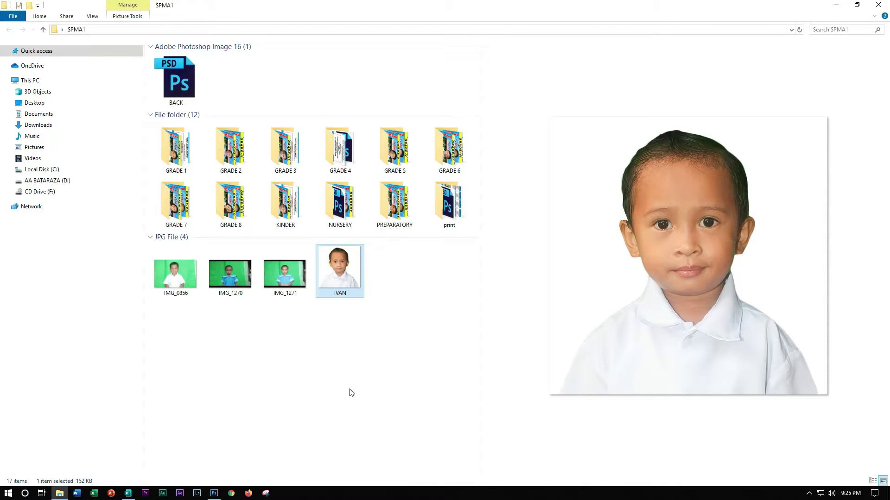
{"action": "left_click", "coordinate": [128, 493]}
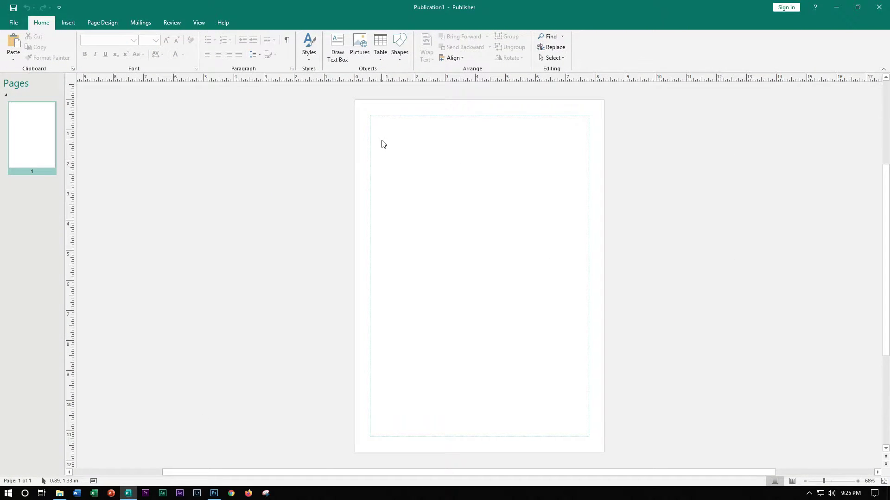
{"action": "key", "text": "ctrl+v"}
- Move the photo to the page's top-left corner and give it a thin black border
{"action": "left_click_drag", "start_coordinate": [471, 269], "coordinate": [388, 132]}
{"action": "left_click", "coordinate": [254, 23]}
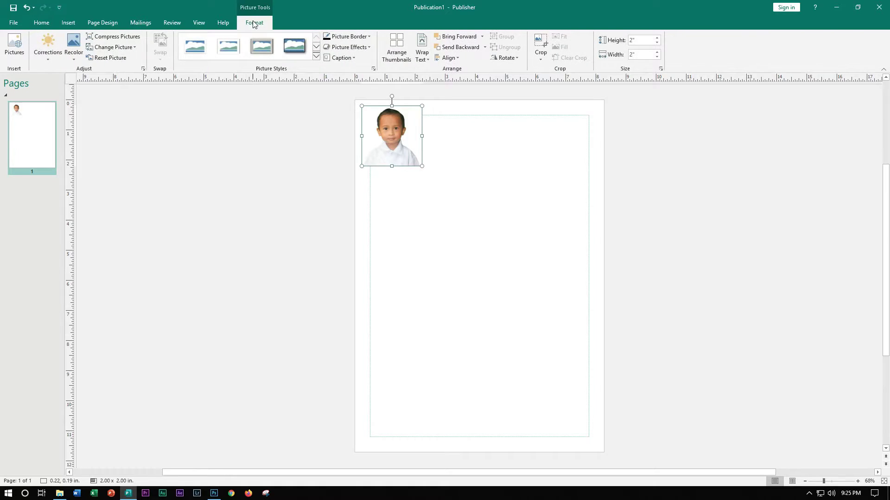
{"action": "left_click", "coordinate": [357, 37]}
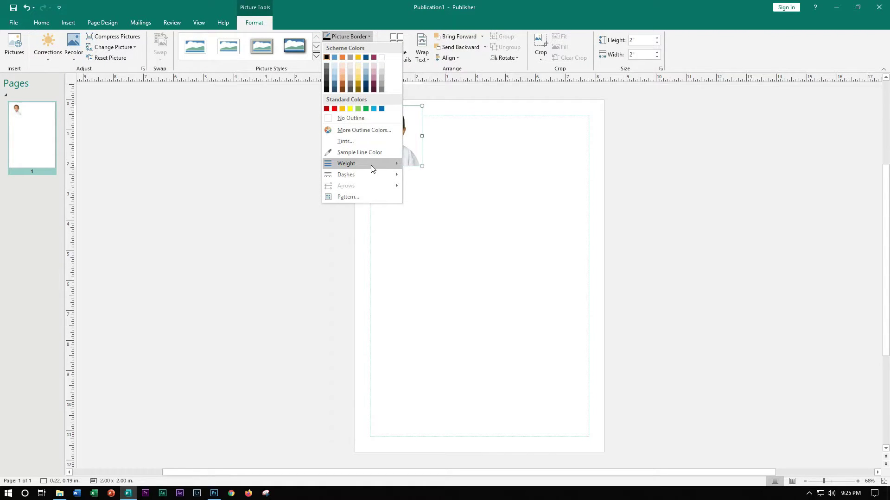
{"action": "mouse_move", "coordinate": [358, 163]}
{"action": "left_click", "coordinate": [431, 162]}
{"action": "scroll", "coordinate": [469, 190], "scroll_direction": "up", "scroll_amount": 1}
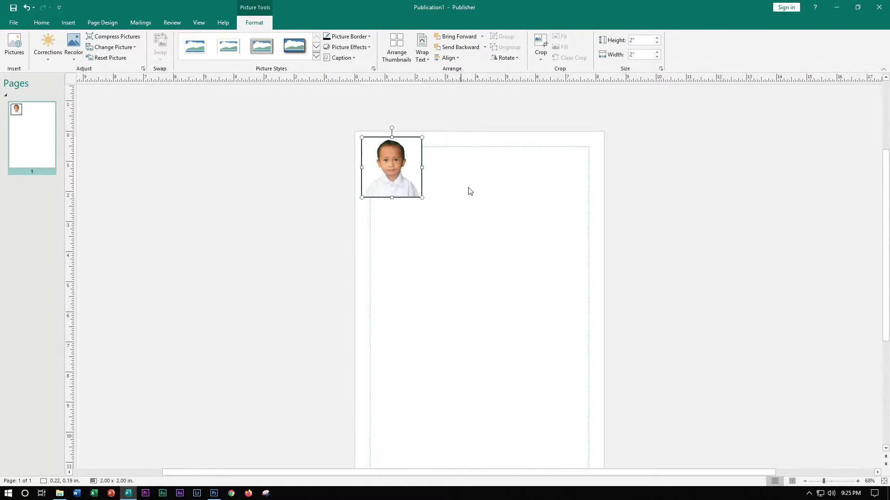
{"action": "scroll", "coordinate": [423, 189], "scroll_direction": "up", "scroll_amount": 4, "text": "ctrl"}
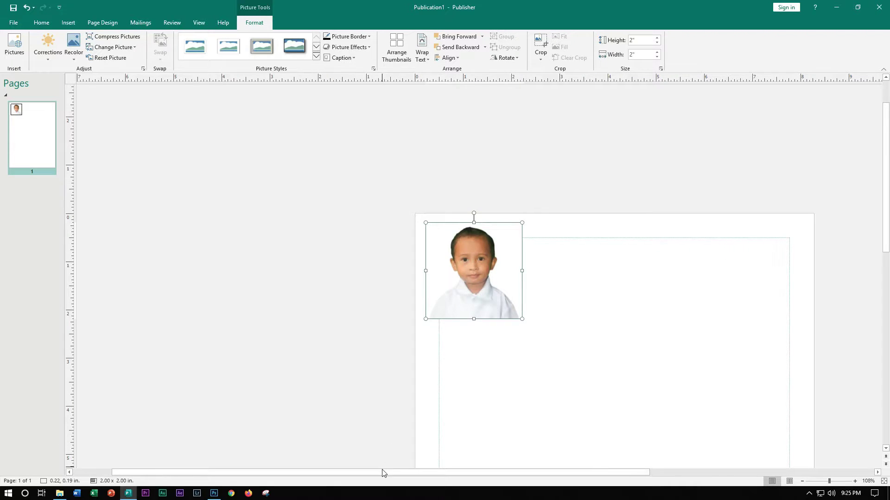
- Place a copy of the bordered photo flush against its right side
{"action": "left_click_drag", "start_coordinate": [383, 473], "coordinate": [476, 472]}
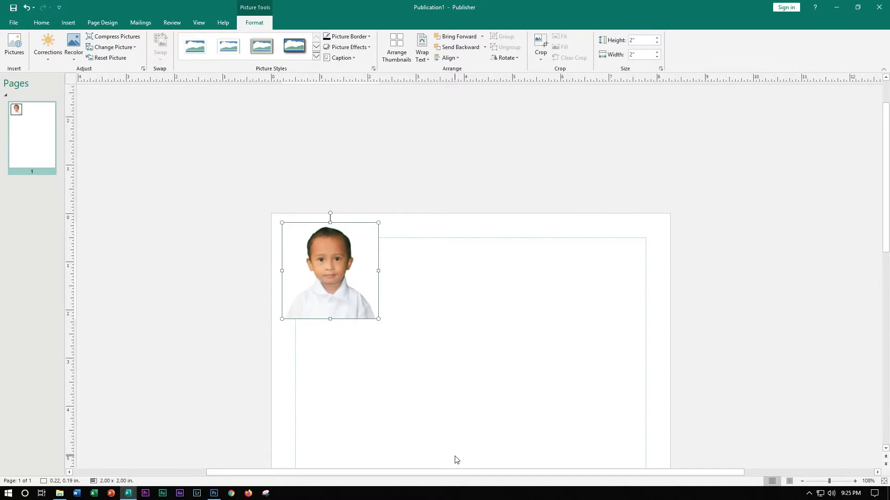
{"action": "mouse_move", "coordinate": [473, 270]}
{"action": "left_click_drag", "start_coordinate": [349, 273], "coordinate": [437, 242]}
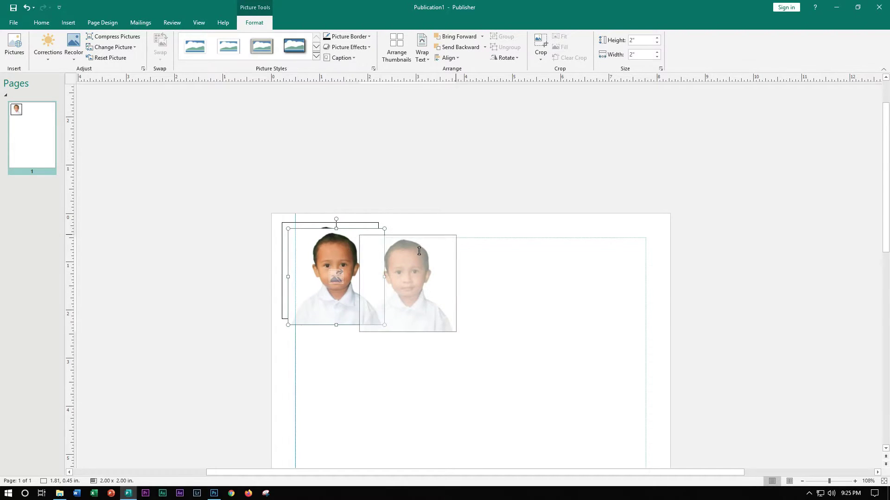
{"action": "left_click_drag", "start_coordinate": [438, 242], "coordinate": [436, 245]}
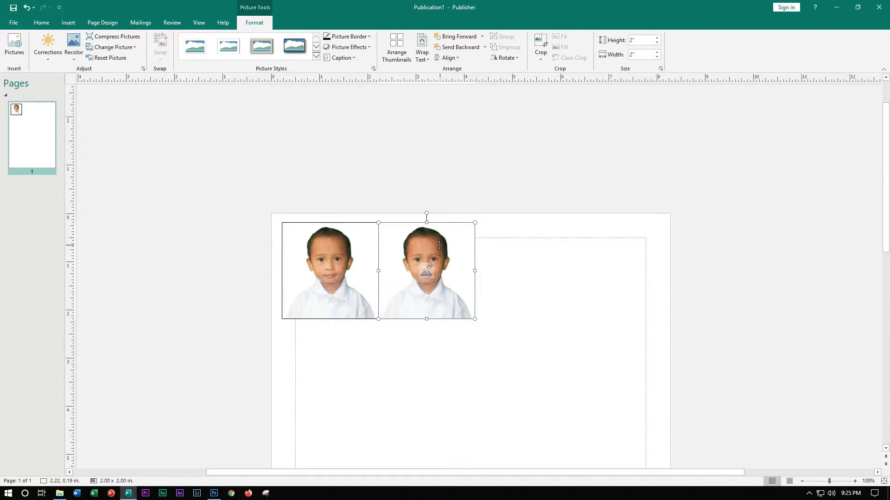
{"action": "left_click", "coordinate": [457, 334]}
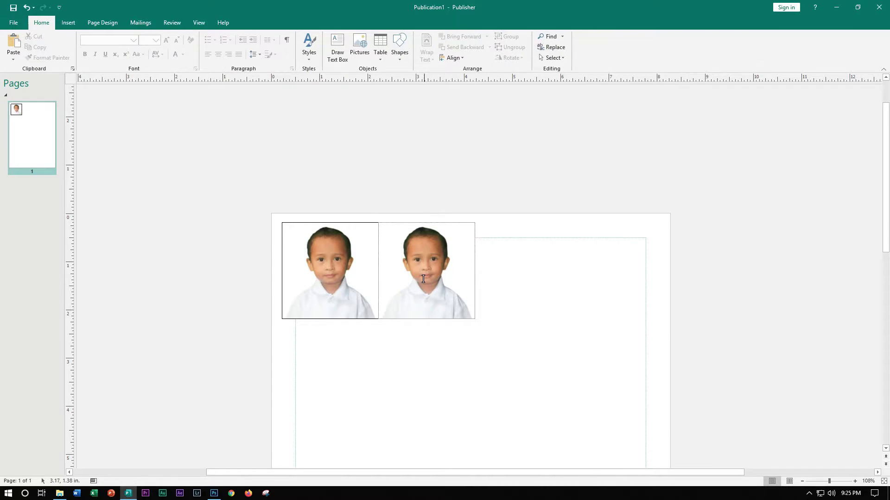
- Duplicate the photo pair to the right and align all four photos along the top
{"action": "mouse_move", "coordinate": [503, 342]}
{"action": "left_mouse_down"}
{"action": "mouse_move", "coordinate": [293, 215]}
{"action": "mouse_move", "coordinate": [266, 209]}
{"action": "left_mouse_up"}
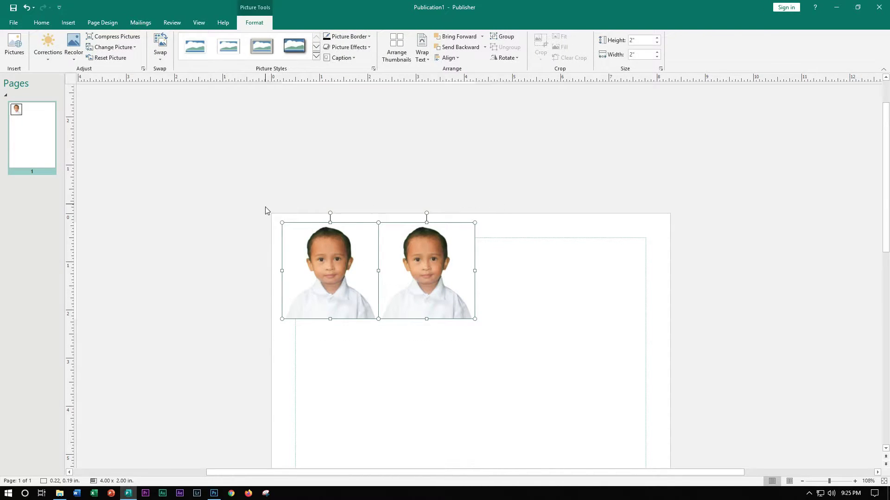
{"action": "left_click_drag", "start_coordinate": [315, 253], "coordinate": [503, 263]}
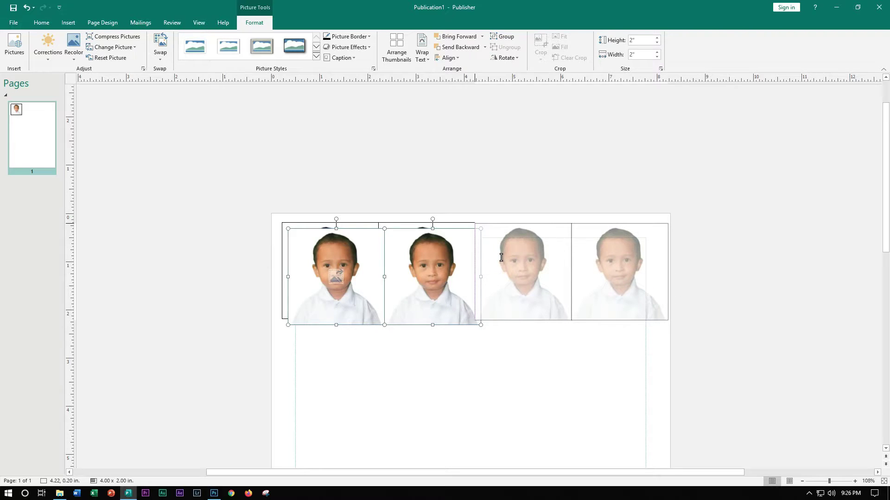
{"action": "left_click", "coordinate": [532, 375]}
{"action": "mouse_move", "coordinate": [695, 361]}
{"action": "left_mouse_down"}
{"action": "mouse_move", "coordinate": [329, 195]}
{"action": "mouse_move", "coordinate": [275, 206]}
{"action": "left_mouse_up"}
{"action": "left_click_drag", "start_coordinate": [318, 259], "coordinate": [310, 260]}
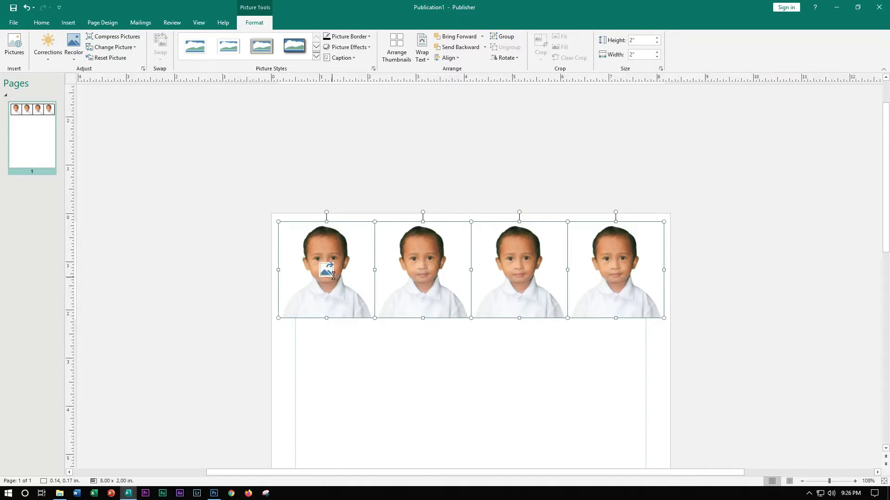
{"action": "mouse_move", "coordinate": [423, 269]}
{"action": "scroll", "coordinate": [536, 271], "scroll_direction": "up", "scroll_amount": 5, "text": "ctrl"}
{"action": "scroll", "coordinate": [539, 273], "scroll_direction": "down", "scroll_amount": 2, "text": "ctrl"}
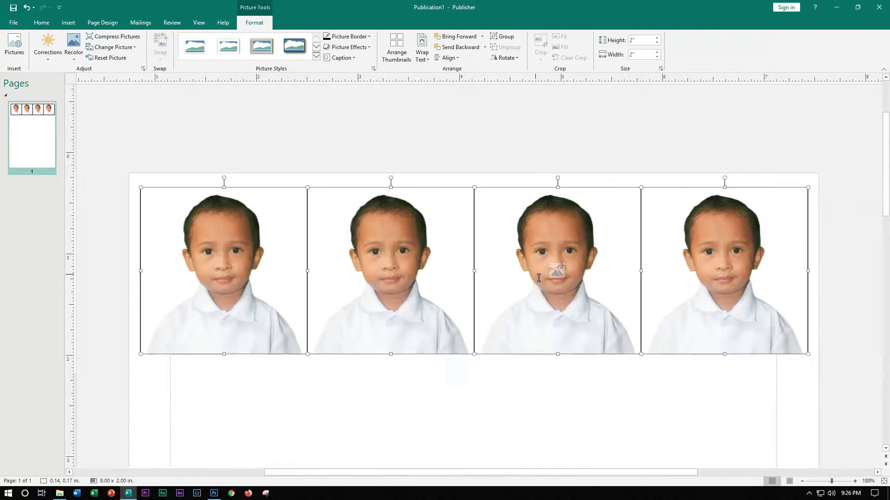
{"action": "scroll", "coordinate": [538, 274], "scroll_direction": "down", "scroll_amount": 1, "text": "ctrl"}
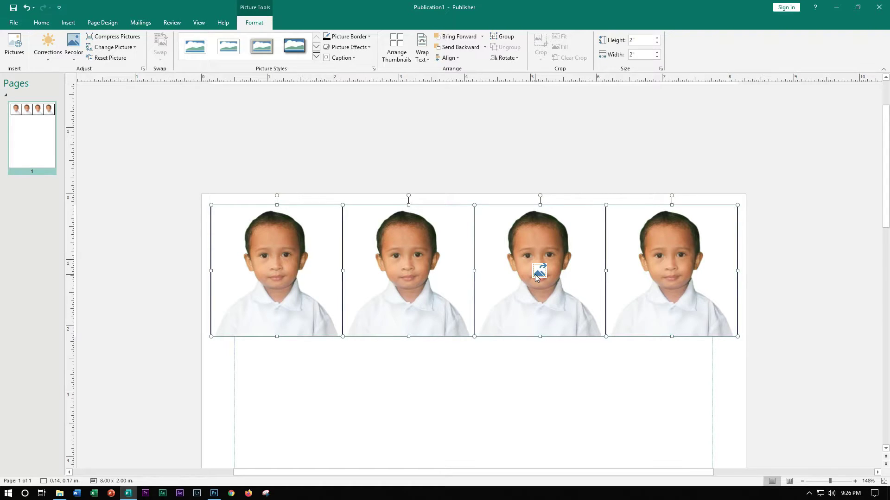
{"action": "scroll", "coordinate": [528, 278], "scroll_direction": "down", "scroll_amount": 2, "text": "ctrl"}
{"action": "scroll", "coordinate": [523, 283], "scroll_direction": "up", "scroll_amount": 1, "text": "ctrl"}
{"action": "scroll", "coordinate": [523, 282], "scroll_direction": "up", "scroll_amount": 1, "text": "ctrl"}
{"action": "scroll", "coordinate": [523, 284], "scroll_direction": "down", "scroll_amount": 1, "text": "ctrl"}
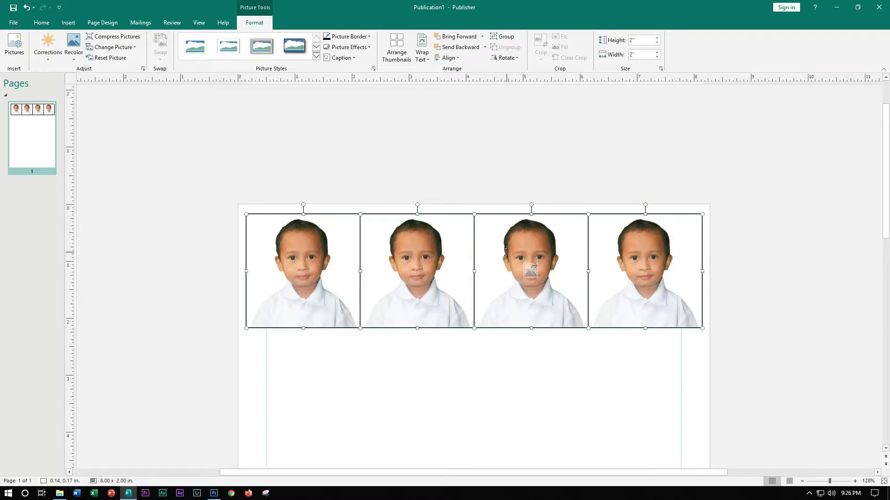
{"action": "scroll", "coordinate": [506, 252], "scroll_direction": "down", "scroll_amount": 2}
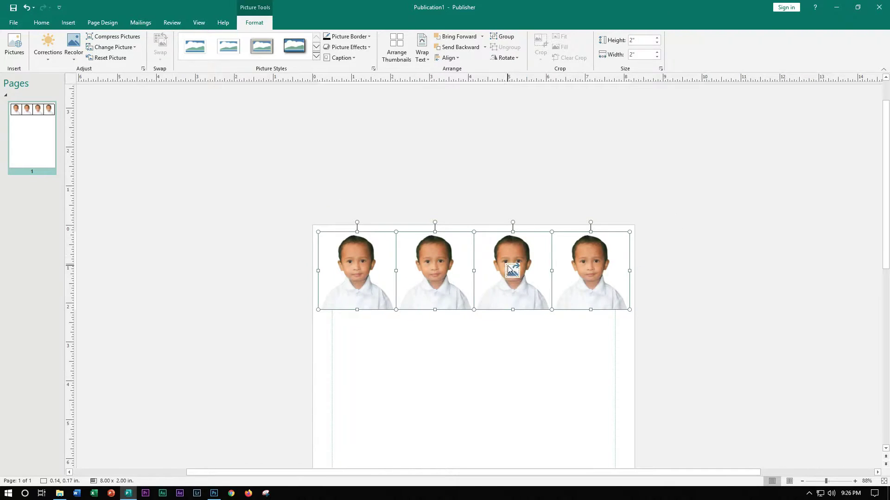
{"action": "scroll", "coordinate": [509, 269], "scroll_direction": "up", "scroll_amount": 1}
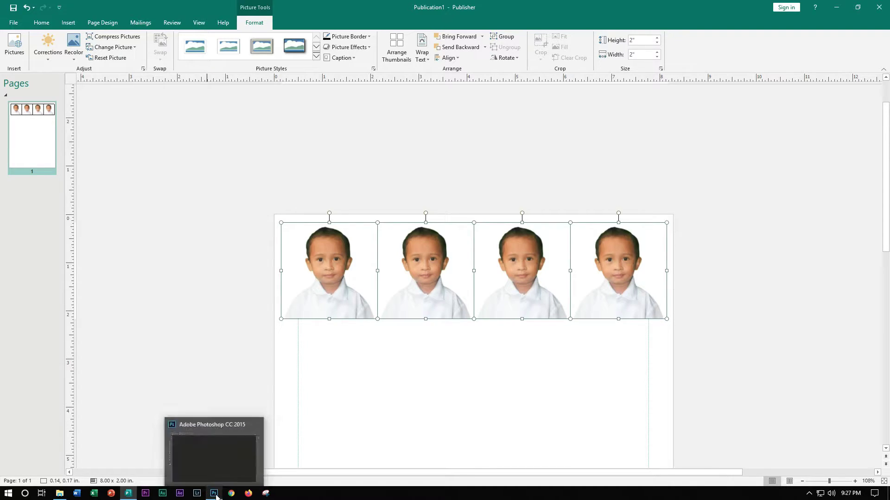
- Hide Photoshop's Layers panel, minimize Photoshop and Publisher, and close the photo folder
{"action": "left_click", "coordinate": [214, 494]}
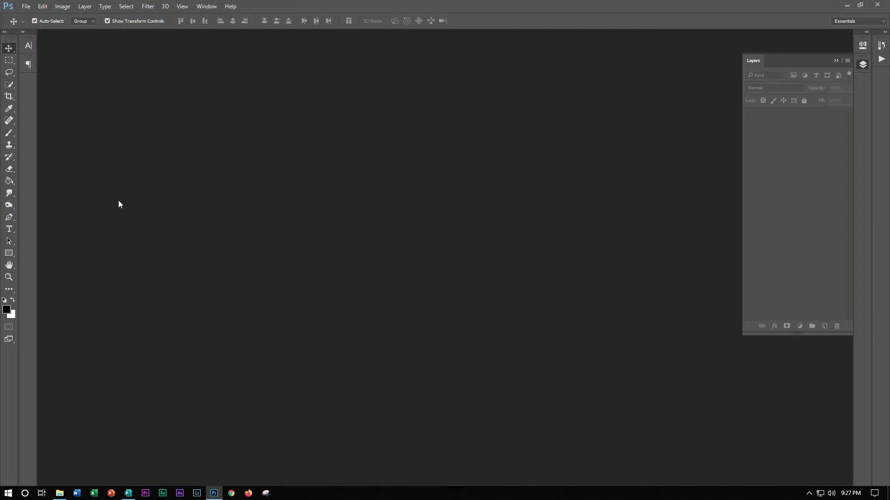
{"action": "left_click", "coordinate": [836, 60]}
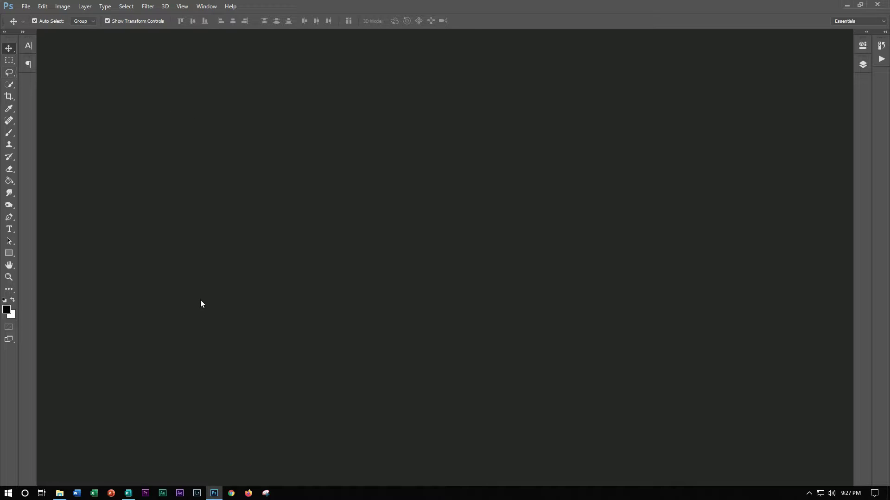
{"action": "left_click", "coordinate": [846, 5]}
{"action": "left_click", "coordinate": [840, 9]}
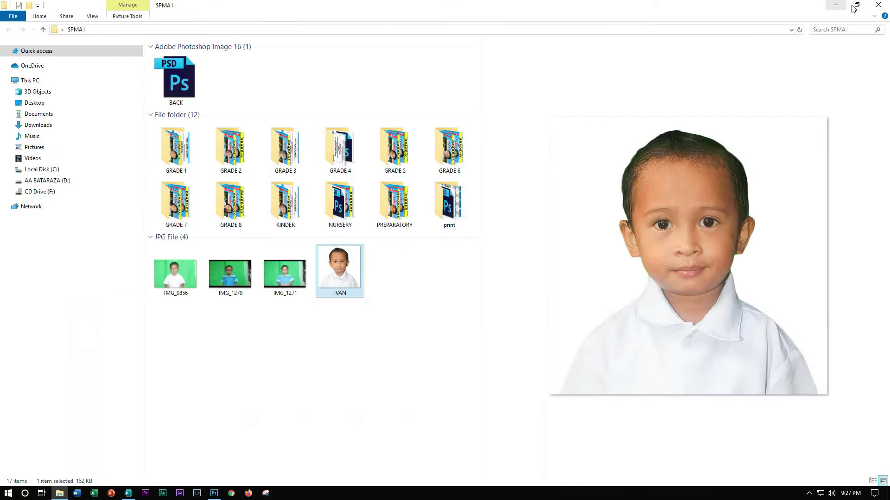
{"action": "left_click", "coordinate": [879, 6]}
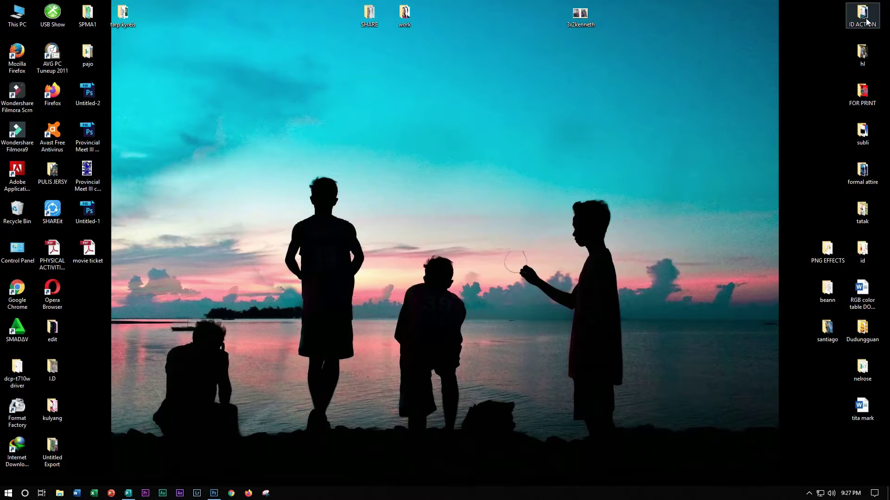
- Open action patern.psd from the ID ACTION folder in Photoshop
{"action": "double_click", "coordinate": [862, 17]}
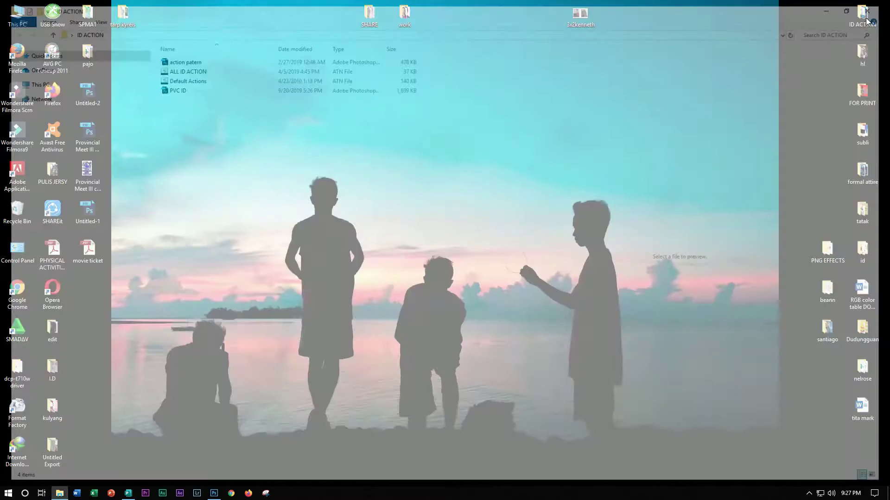
{"action": "left_click", "coordinate": [187, 61]}
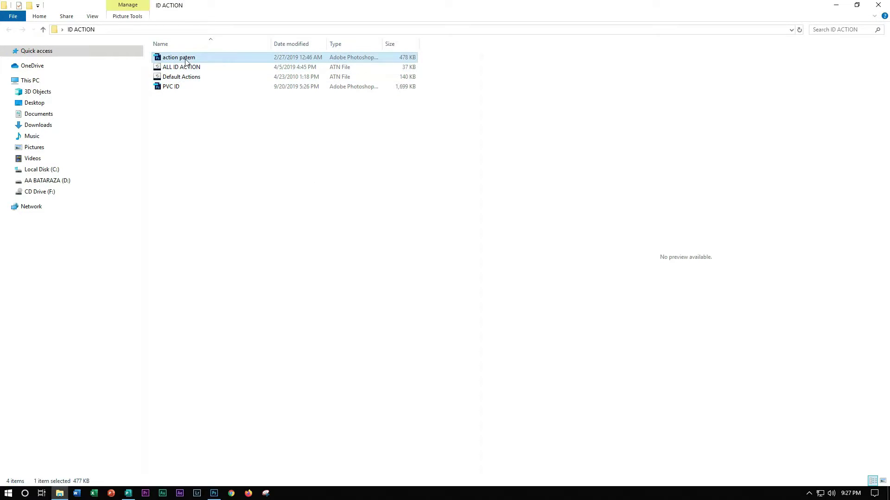
{"action": "double_click", "coordinate": [190, 59]}
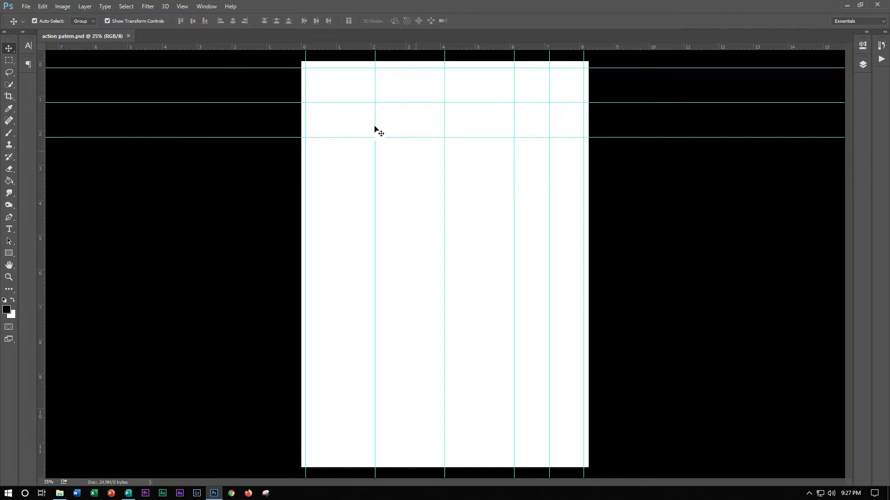
{"action": "mouse_move", "coordinate": [329, 93]}
{"action": "left_mouse_down"}
{"action": "mouse_move", "coordinate": [130, 85]}
{"action": "mouse_move", "coordinate": [88, 75]}
{"action": "mouse_move", "coordinate": [70, 58]}
{"action": "left_mouse_up"}
- Minimize Photoshop and the ID ACTION folder window to reveal the desktop
{"action": "left_click", "coordinate": [846, 6]}
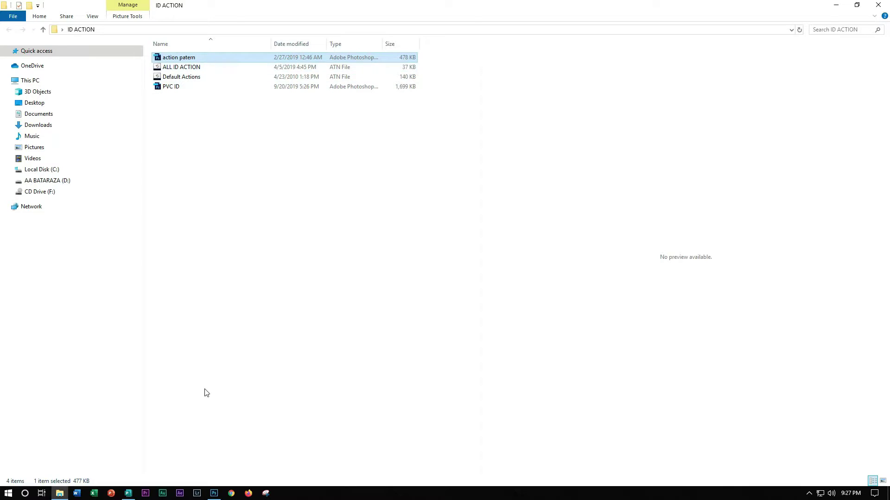
{"action": "left_click", "coordinate": [214, 493]}
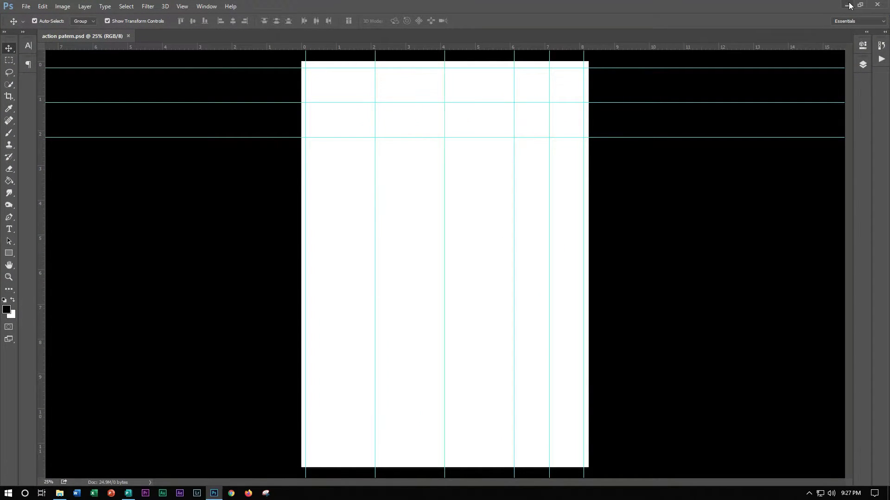
{"action": "left_click", "coordinate": [846, 6]}
{"action": "left_click", "coordinate": [836, 6]}
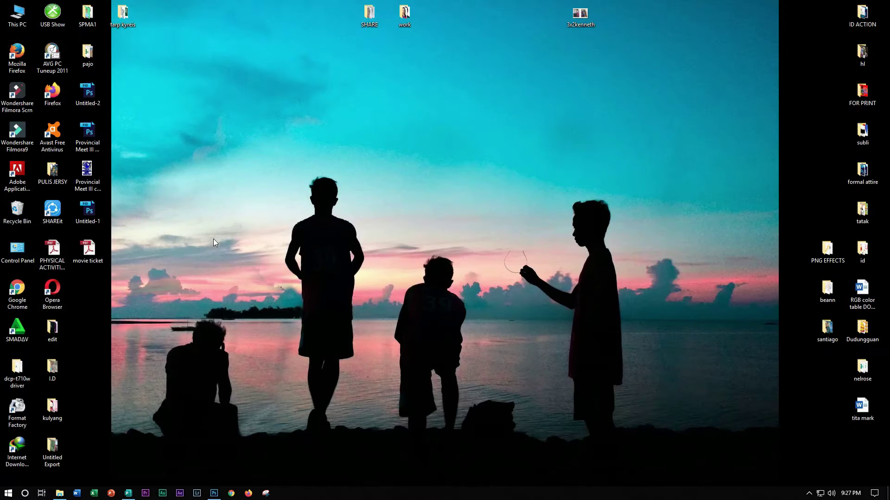
{"action": "left_click", "coordinate": [60, 494]}
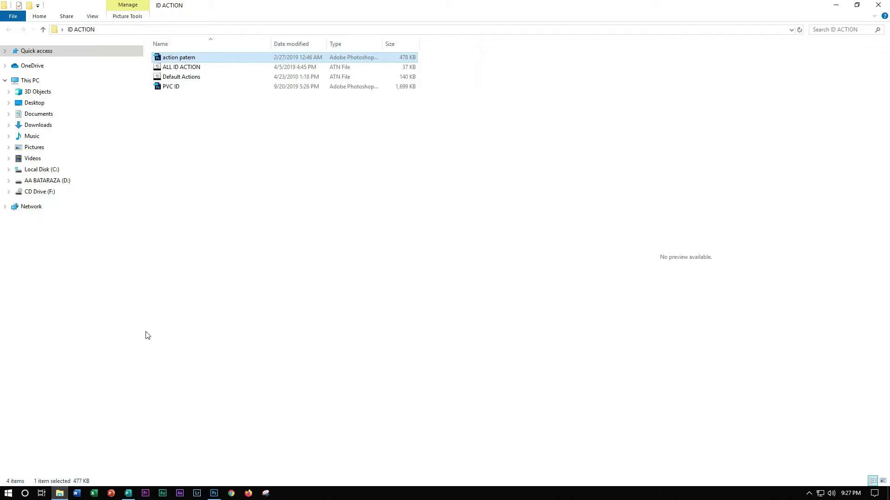
{"action": "left_click", "coordinate": [836, 6]}
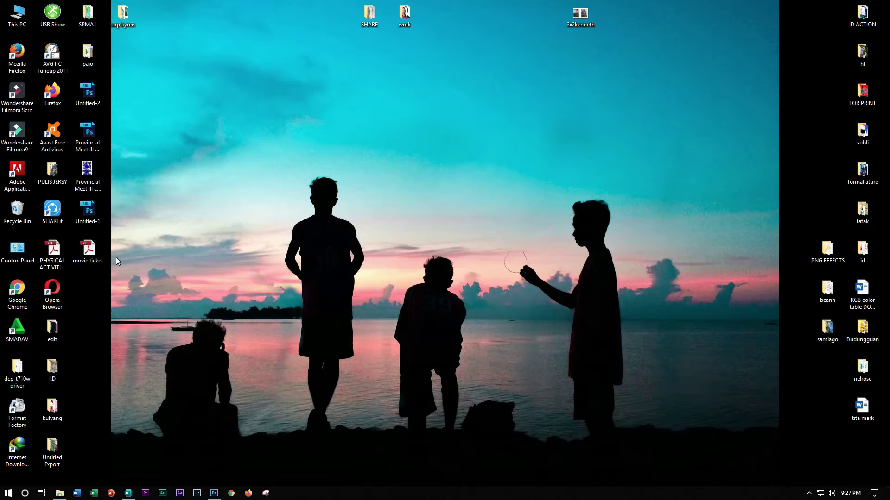
- Place IVAN.jpg from the SPMA1 folder into the action patern's top-left guide cell
{"action": "double_click", "coordinate": [90, 18]}
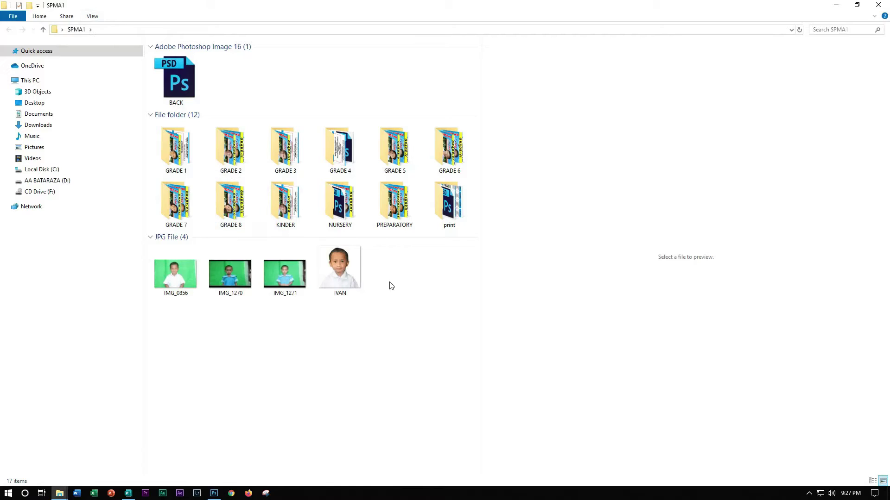
{"action": "left_click_drag", "start_coordinate": [343, 271], "coordinate": [219, 497]}
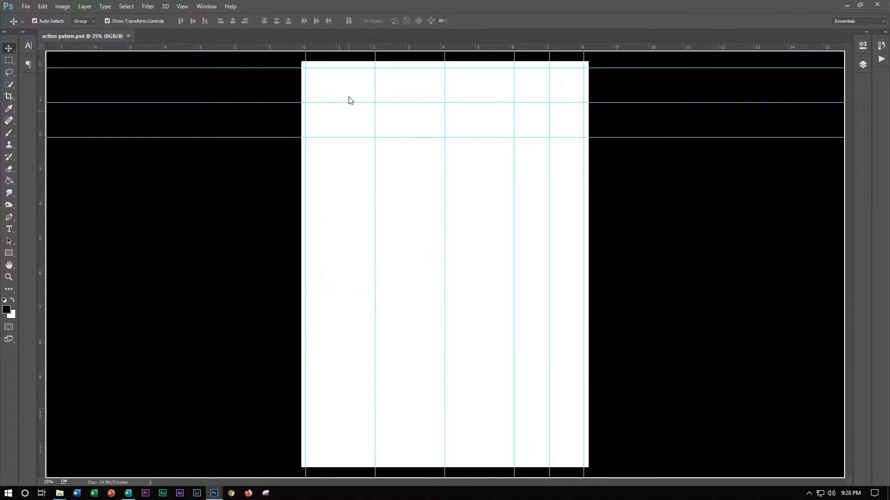
{"action": "left_click_drag", "start_coordinate": [218, 497], "coordinate": [350, 101]}
{"action": "key", "text": "Return"}
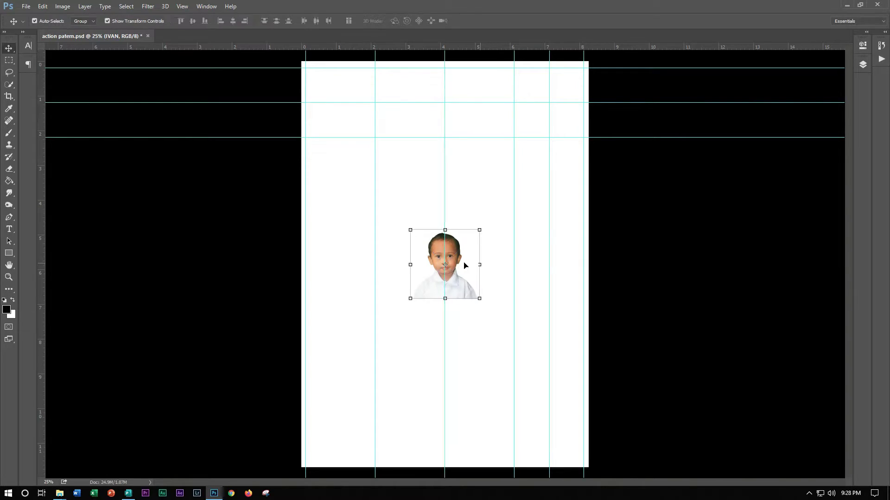
{"action": "mouse_move", "coordinate": [457, 258]}
{"action": "left_mouse_down"}
{"action": "mouse_move", "coordinate": [394, 133]}
{"action": "mouse_move", "coordinate": [352, 100]}
{"action": "left_mouse_up"}
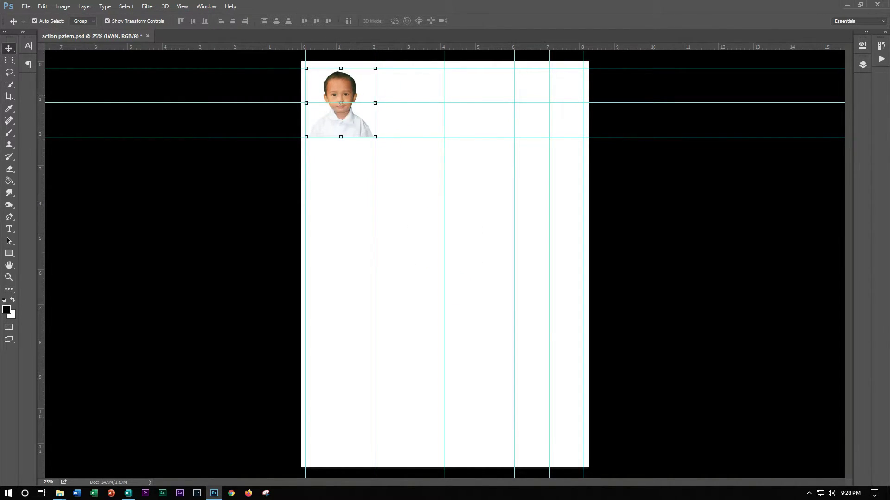
{"action": "left_click", "coordinate": [862, 65]}
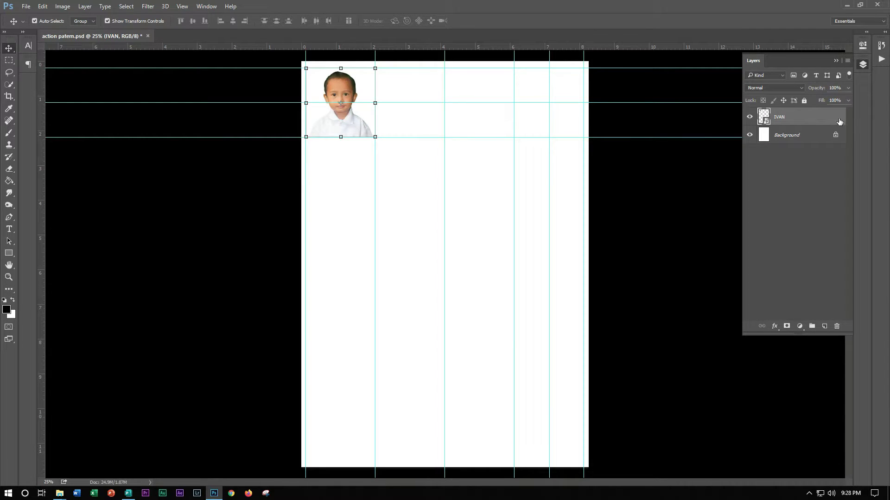
- Add a 1 px black stroke outline to the IVAN layer through Layer Style
{"action": "double_click", "coordinate": [839, 121]}
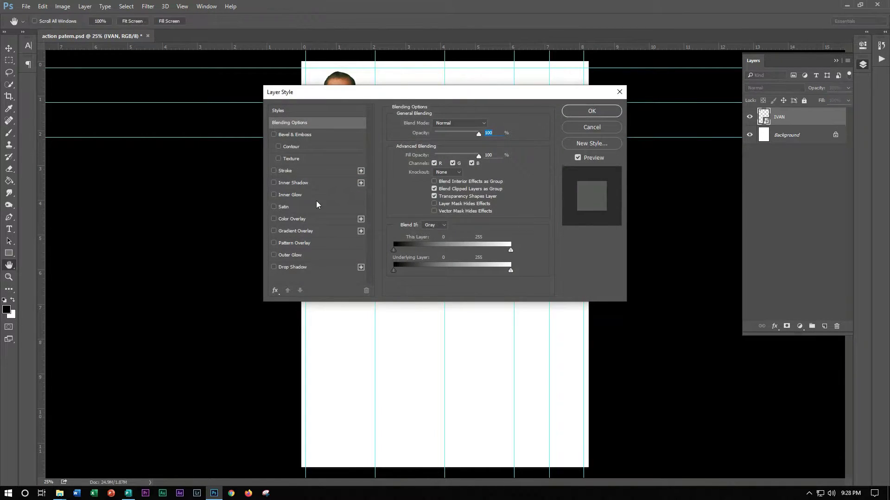
{"action": "left_click", "coordinate": [299, 173]}
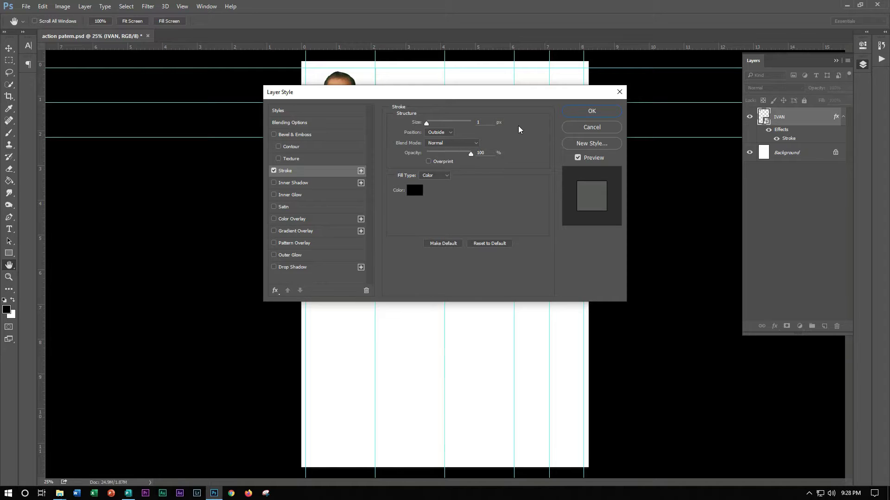
{"action": "left_click", "coordinate": [586, 113]}
- With the Move tool, snap the IVAN photo into the top-left guide cell
{"action": "key", "text": "v"}
{"action": "scroll", "coordinate": [352, 90], "scroll_direction": "up", "scroll_amount": 3}
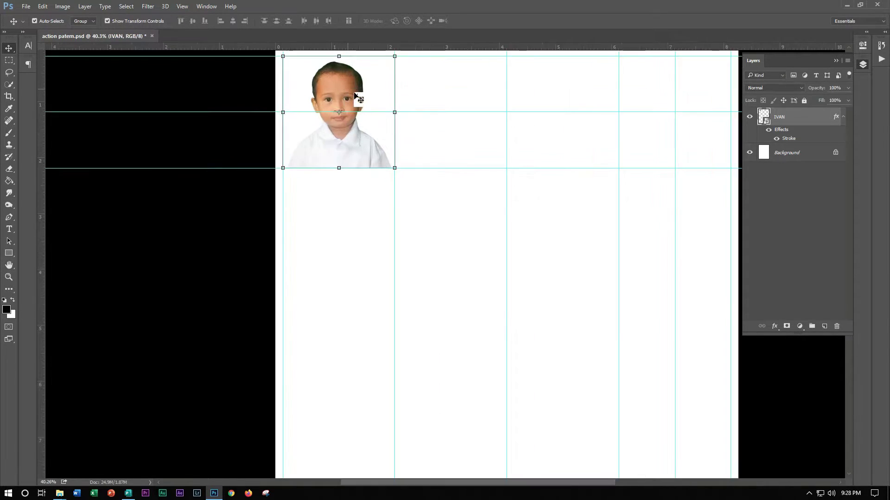
{"action": "left_click", "coordinate": [839, 61]}
{"action": "scroll", "coordinate": [627, 119], "scroll_direction": "up", "scroll_amount": 2}
{"action": "scroll", "coordinate": [602, 130], "scroll_direction": "down", "scroll_amount": 3}
{"action": "scroll", "coordinate": [589, 143], "scroll_direction": "up", "scroll_amount": 2}
{"action": "left_click_drag", "start_coordinate": [551, 108], "coordinate": [456, 146]}
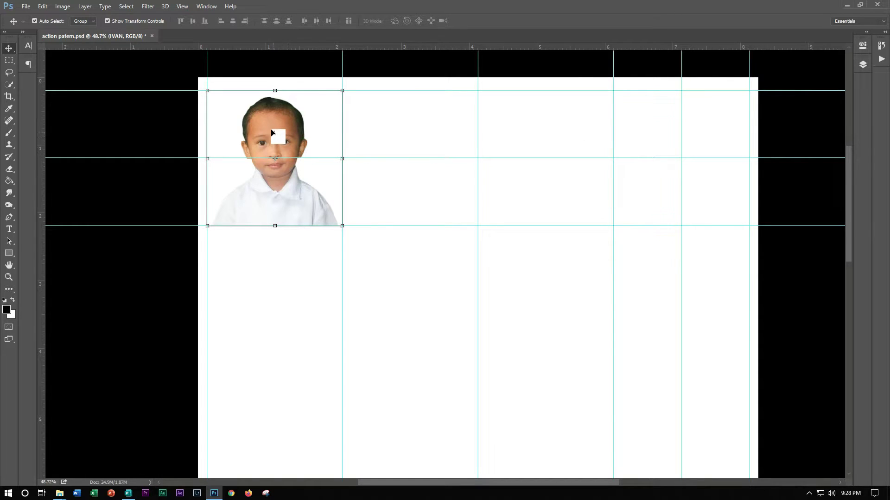
{"action": "left_click_drag", "start_coordinate": [275, 132], "coordinate": [266, 135]}
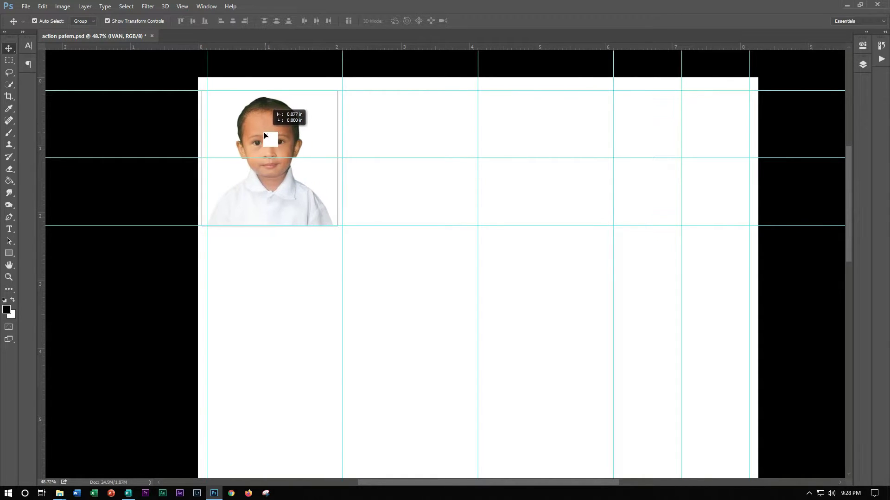
{"action": "left_click_drag", "start_coordinate": [266, 136], "coordinate": [276, 136]}
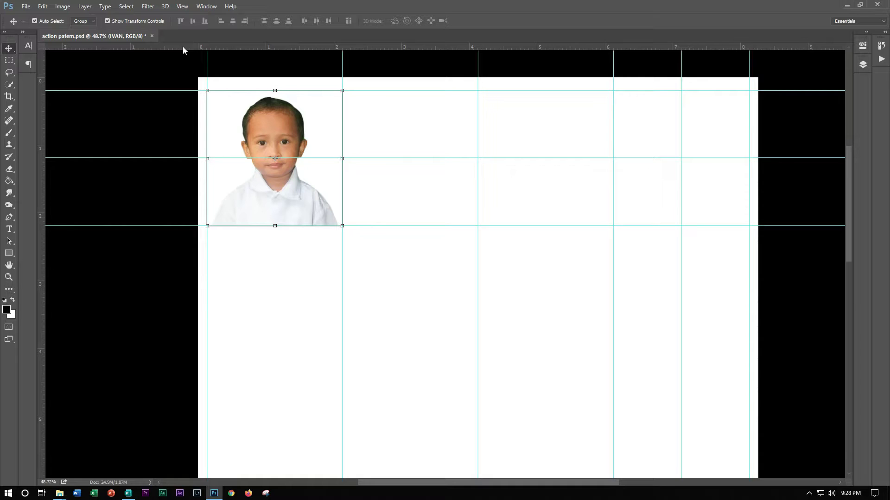
{"action": "left_click_drag", "start_coordinate": [183, 47], "coordinate": [183, 59]}
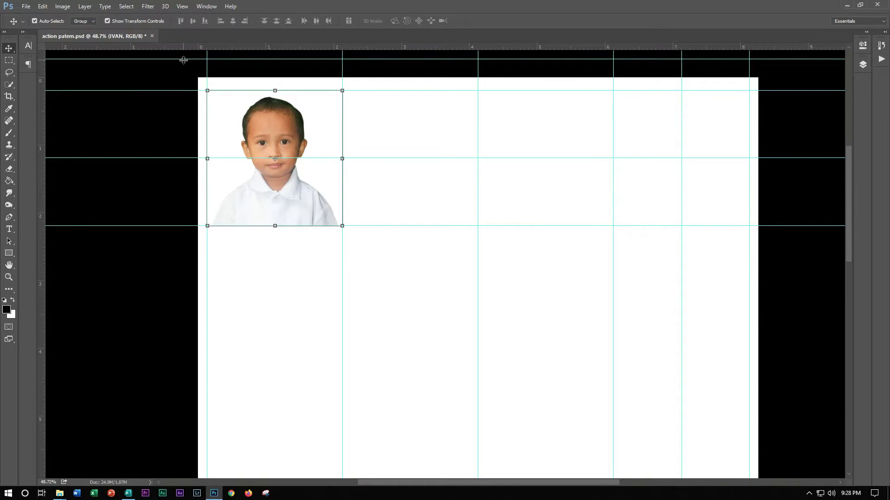
{"action": "double_click", "coordinate": [79, 60]}
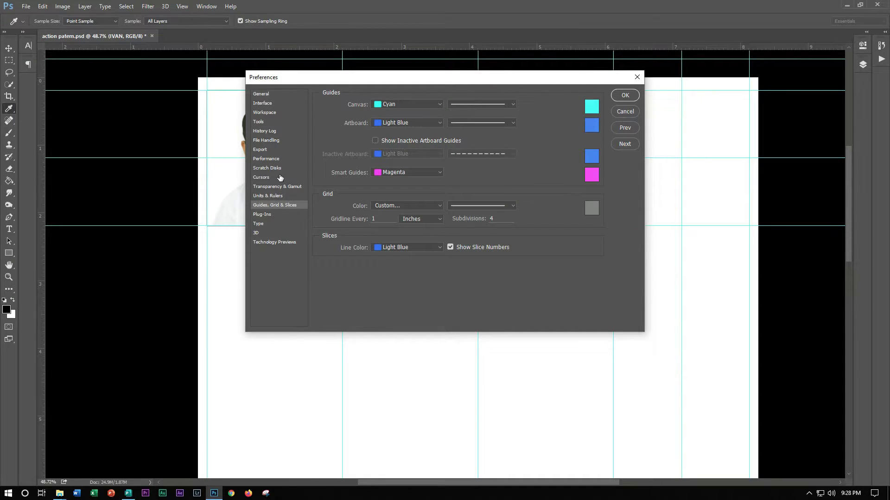
{"action": "left_click", "coordinate": [626, 95]}
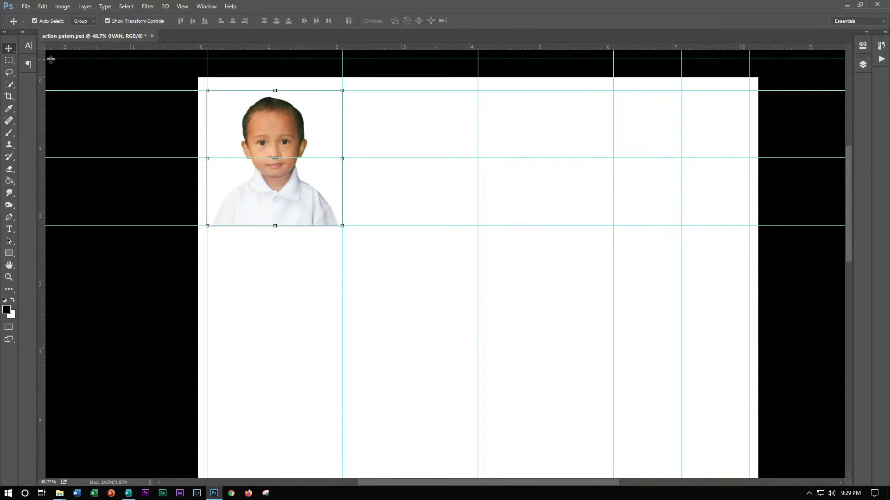
{"action": "left_click_drag", "start_coordinate": [50, 60], "coordinate": [51, 47]}
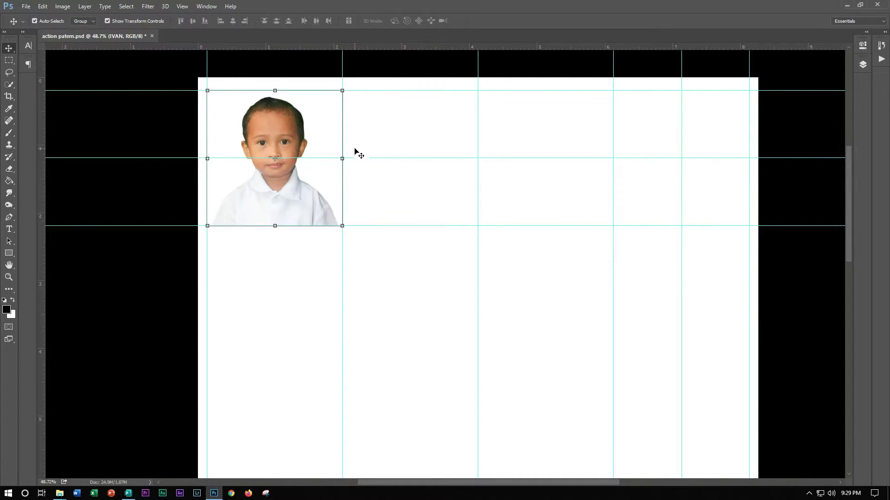
{"action": "scroll", "coordinate": [359, 143], "scroll_direction": "down", "scroll_amount": 2}
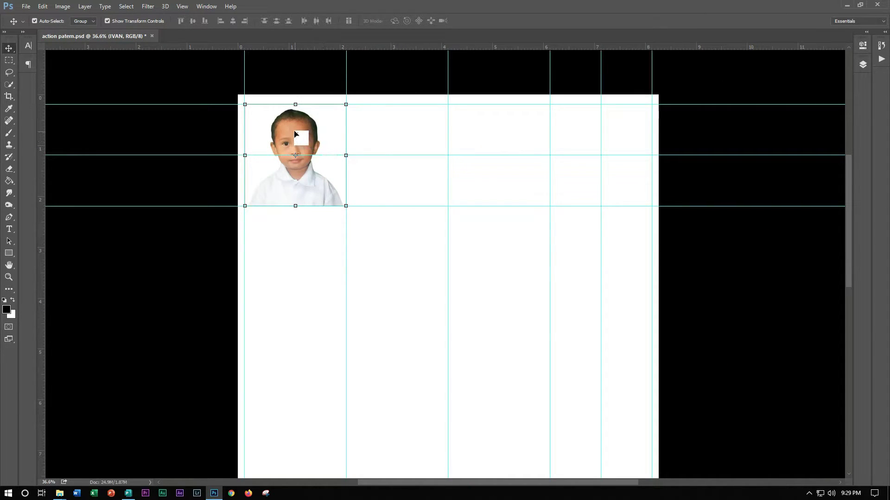
- Alt-drag copies of the IVAN photo into the second and fourth columns
{"action": "left_click_drag", "start_coordinate": [294, 134], "coordinate": [401, 135]}
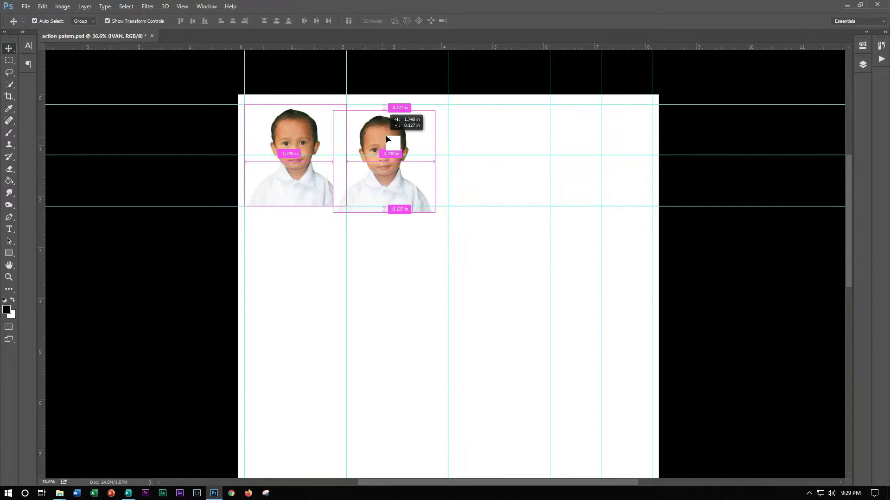
{"action": "scroll", "coordinate": [417, 130], "scroll_direction": "up", "scroll_amount": 2}
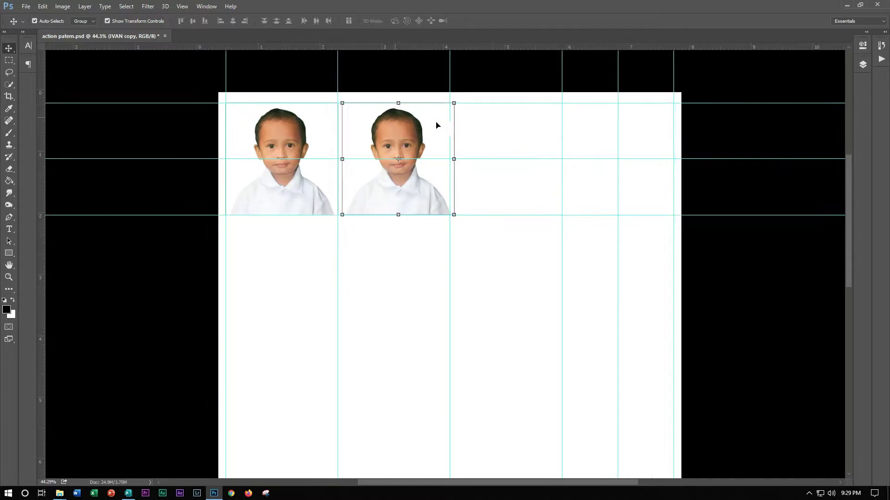
{"action": "mouse_move", "coordinate": [408, 133]}
{"action": "left_mouse_down"}
{"action": "mouse_move", "coordinate": [401, 138]}
{"action": "mouse_move", "coordinate": [497, 138]}
{"action": "left_mouse_up"}
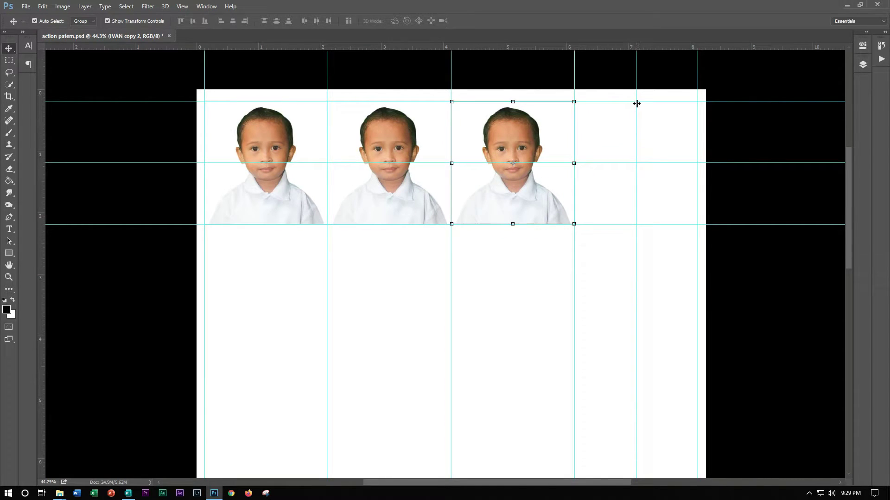
{"action": "left_click_drag", "start_coordinate": [516, 145], "coordinate": [634, 145]}
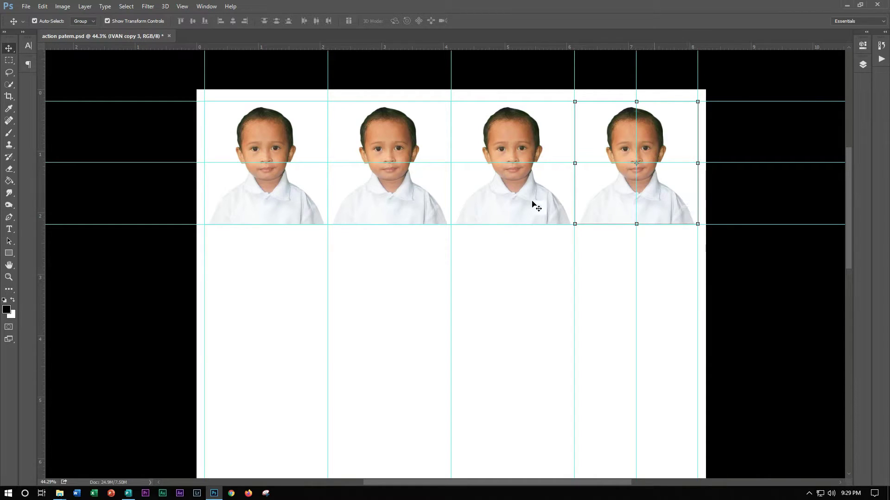
- Make half-size test copies of the photo, delete them, then minimize Photoshop
{"action": "left_click_drag", "start_coordinate": [698, 225], "coordinate": [638, 161]}
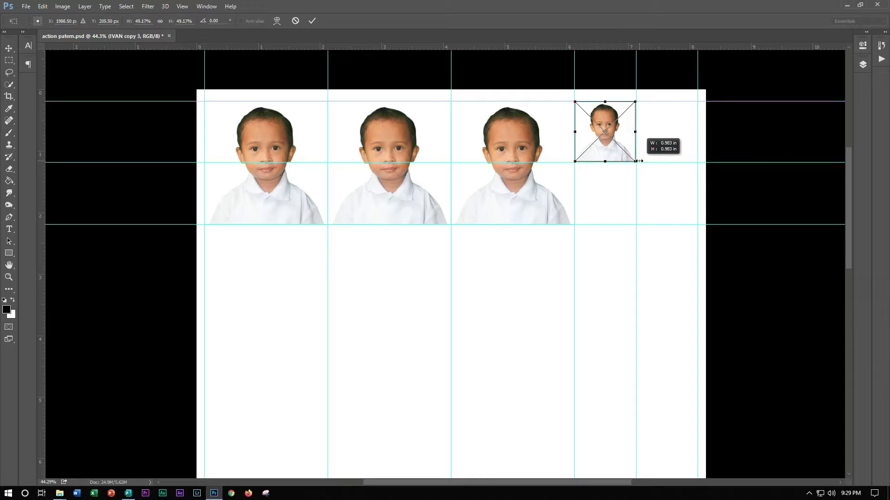
{"action": "key", "text": "Return"}
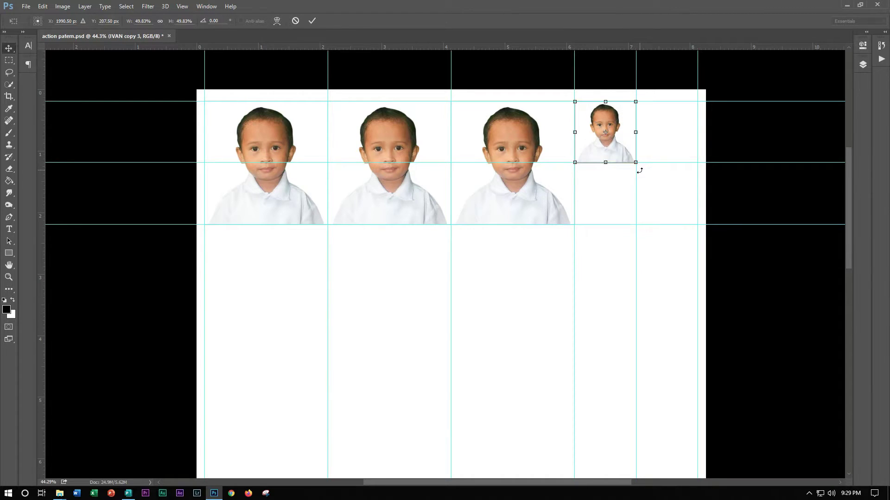
{"action": "left_click_drag", "start_coordinate": [622, 147], "coordinate": [681, 146]}
{"action": "left_click", "coordinate": [602, 135], "text": "shift"}
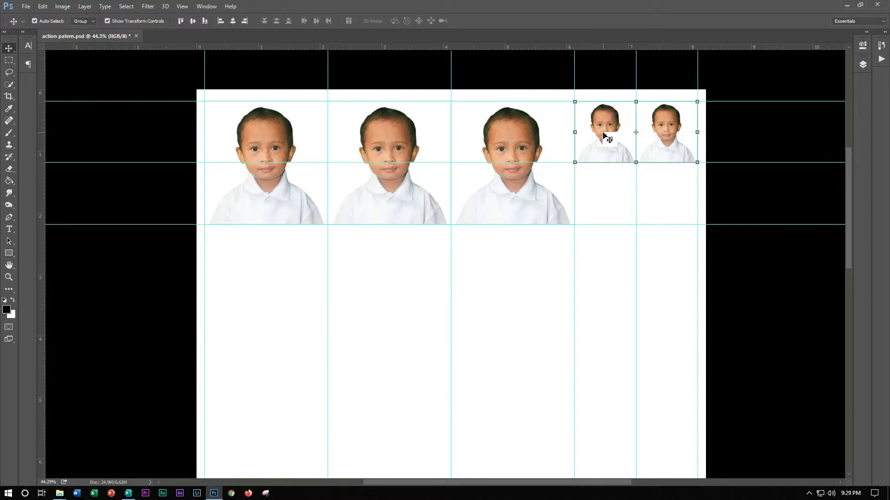
{"action": "key", "text": "Delete"}
{"action": "left_click", "coordinate": [846, 4]}
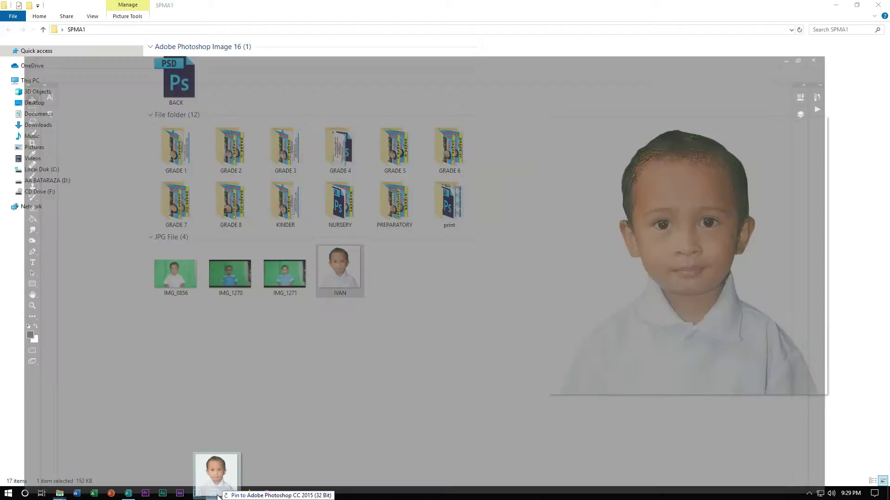
- Open IVAN.jpg in Photoshop, resize it to 1 inch wide, and drag it to the template
{"action": "mouse_move", "coordinate": [344, 281]}
{"action": "left_mouse_down"}
{"action": "mouse_move", "coordinate": [581, 87]}
{"action": "mouse_move", "coordinate": [610, 22]}
{"action": "left_mouse_up"}
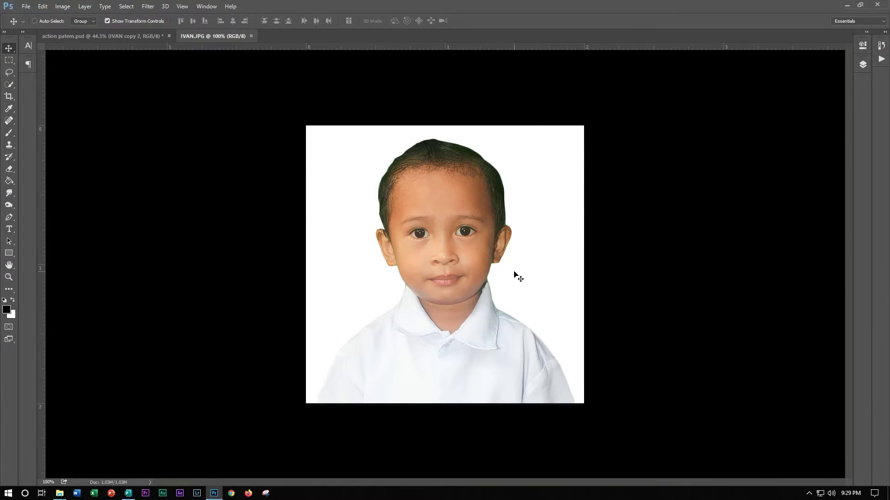
{"action": "key", "text": "ctrl+alt+i"}
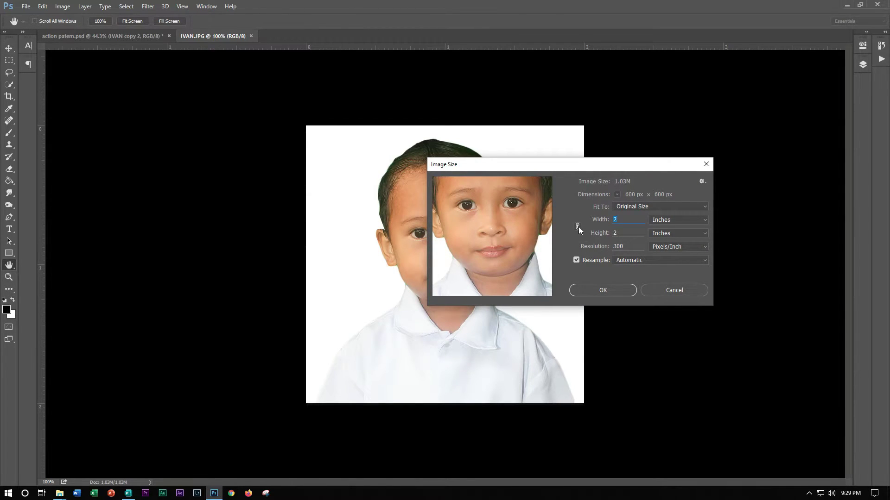
{"action": "type", "text": "1"}
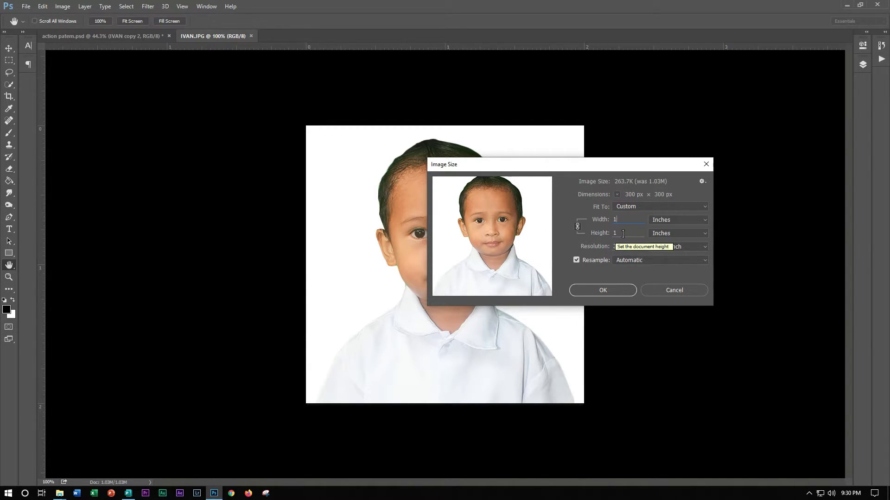
{"action": "left_click", "coordinate": [616, 291]}
{"action": "left_click_drag", "start_coordinate": [437, 244], "coordinate": [155, 40]}
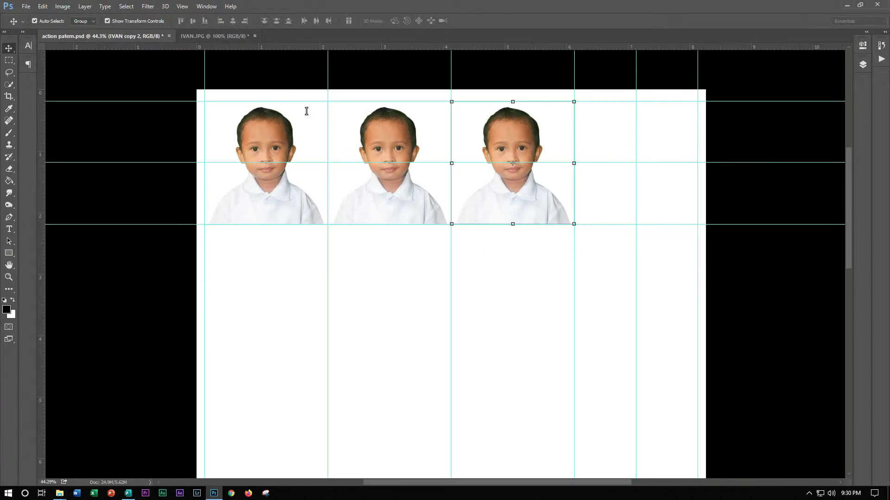
- Drop the 1-inch photo on the template and copy IVAN copy 2's layer style
{"action": "mouse_move", "coordinate": [155, 41]}
{"action": "left_mouse_down"}
{"action": "mouse_move", "coordinate": [594, 136]}
{"action": "mouse_move", "coordinate": [618, 127]}
{"action": "left_mouse_up"}
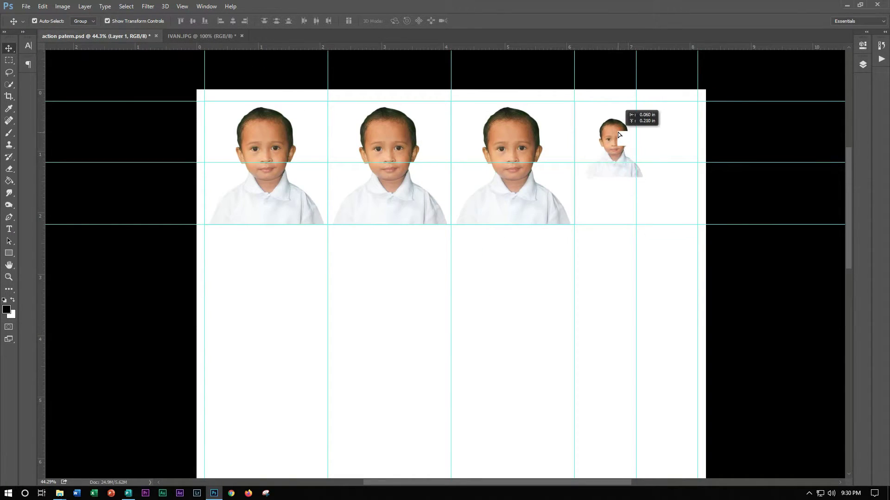
{"action": "scroll", "coordinate": [621, 127], "scroll_direction": "up", "scroll_amount": 2}
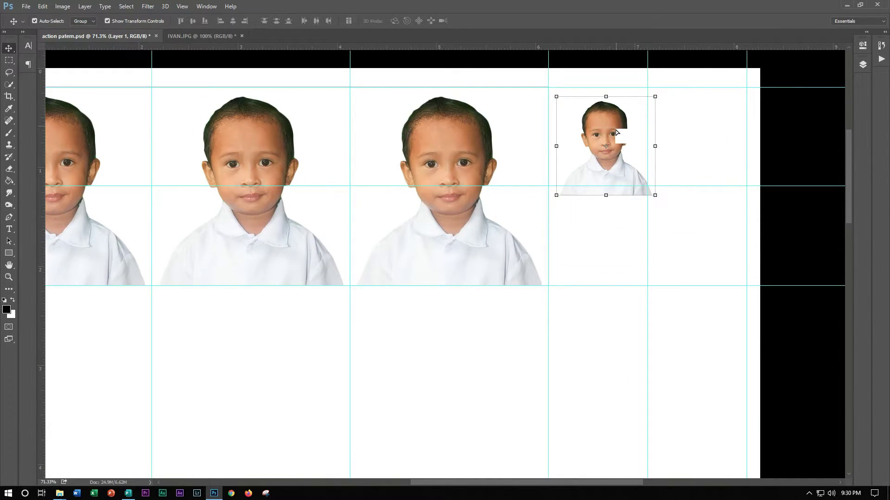
{"action": "scroll", "coordinate": [616, 133], "scroll_direction": "down", "scroll_amount": 1}
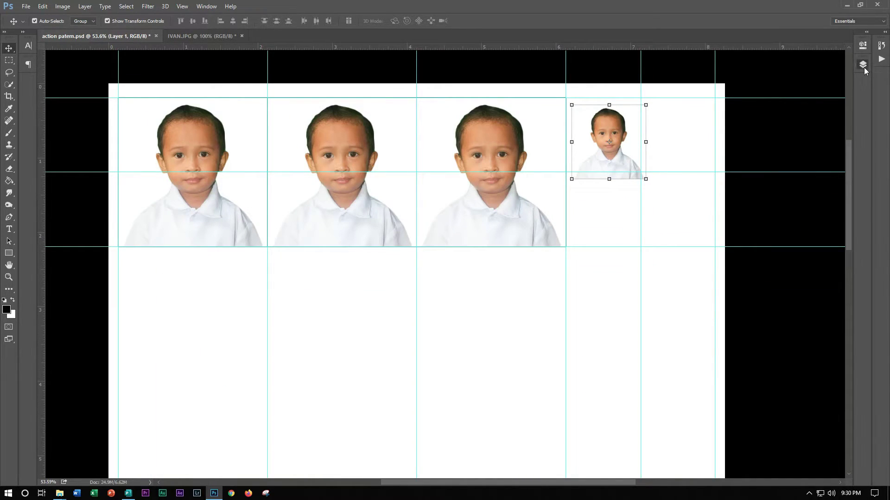
{"action": "left_click", "coordinate": [862, 64]}
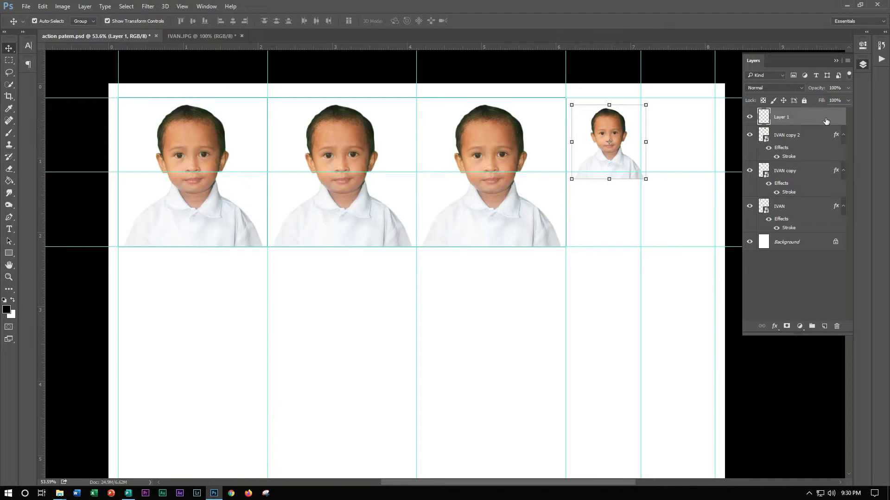
{"action": "left_click", "coordinate": [544, 129]}
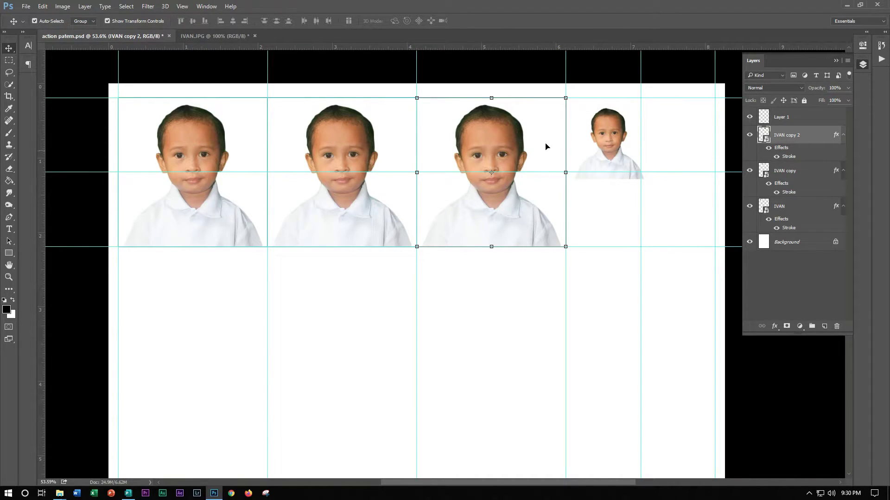
{"action": "right_click", "coordinate": [808, 140]}
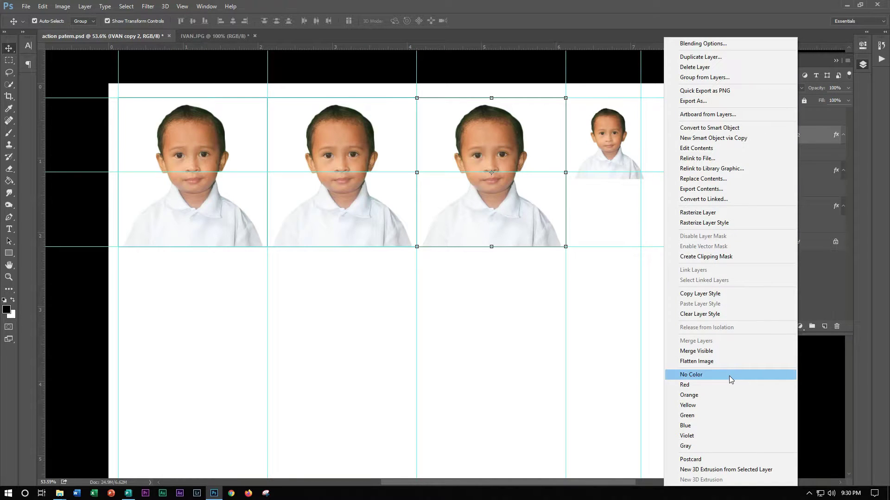
{"action": "left_click", "coordinate": [711, 293]}
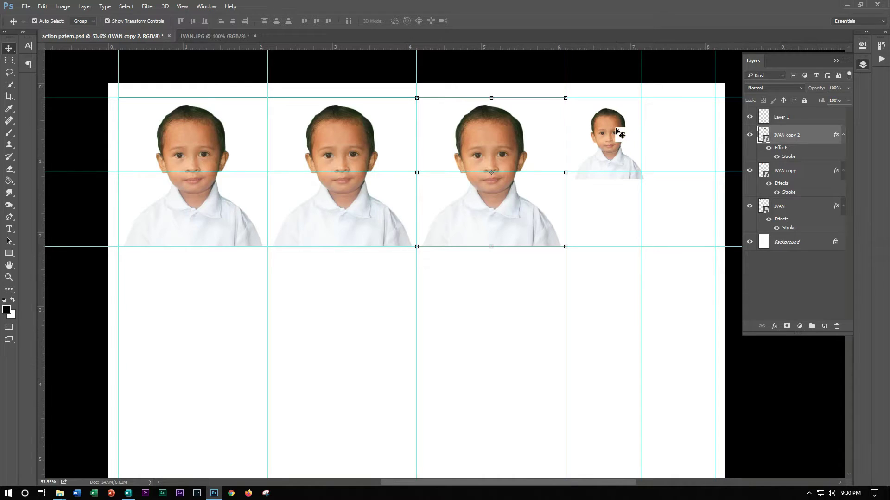
- Paste the stroke style onto Layer 1 and snap the small photo into its guide cell
{"action": "left_click", "coordinate": [621, 134]}
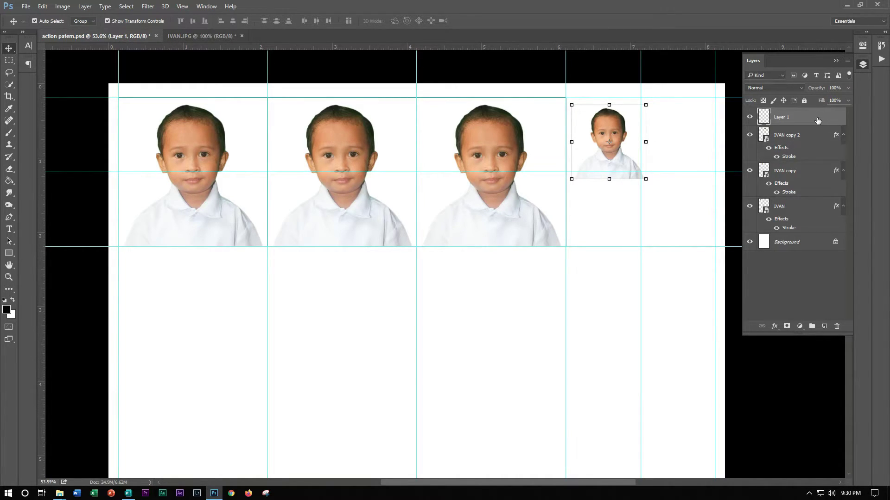
{"action": "right_click", "coordinate": [817, 120]}
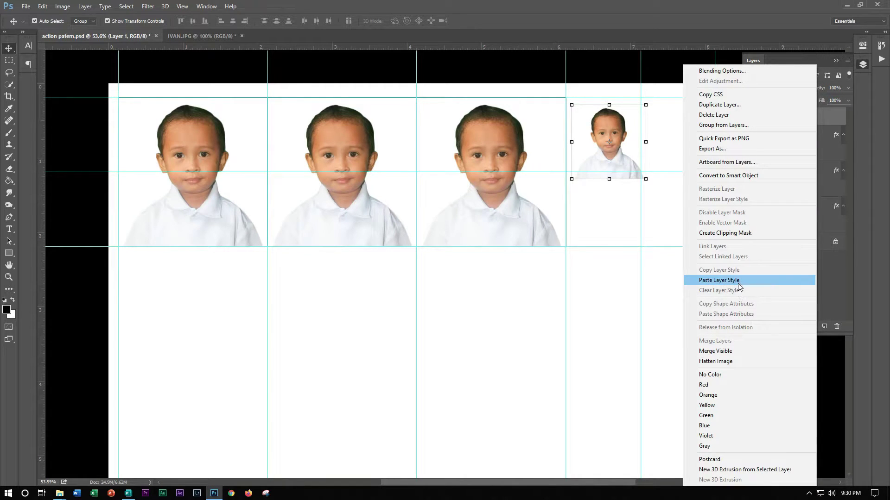
{"action": "left_click", "coordinate": [737, 283]}
{"action": "scroll", "coordinate": [660, 132], "scroll_direction": "up", "scroll_amount": 5}
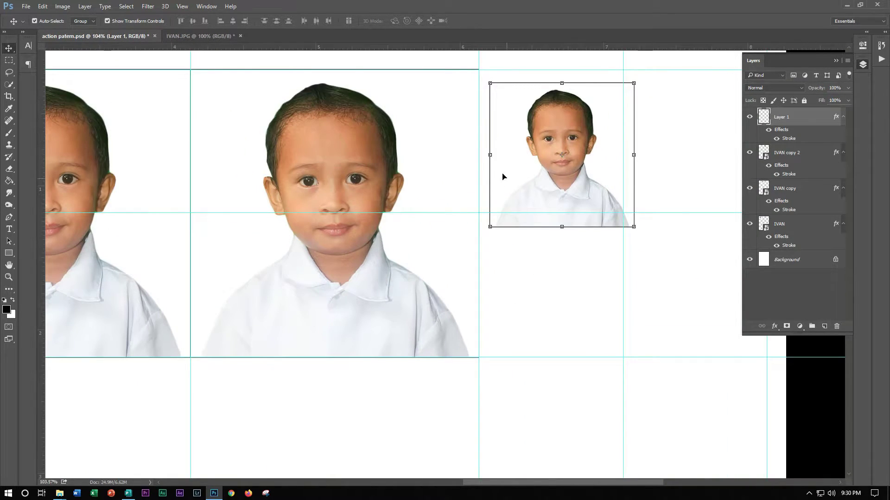
{"action": "scroll", "coordinate": [484, 135], "scroll_direction": "up", "scroll_amount": 3}
{"action": "scroll", "coordinate": [488, 185], "scroll_direction": "down", "scroll_amount": 5}
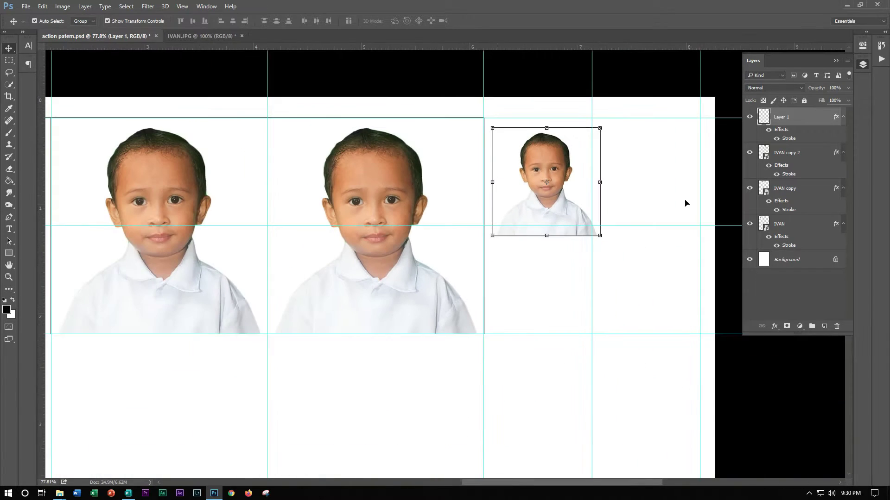
{"action": "left_click", "coordinate": [837, 61]}
{"action": "scroll", "coordinate": [626, 153], "scroll_direction": "down", "scroll_amount": 1}
{"action": "scroll", "coordinate": [602, 176], "scroll_direction": "down", "scroll_amount": 2}
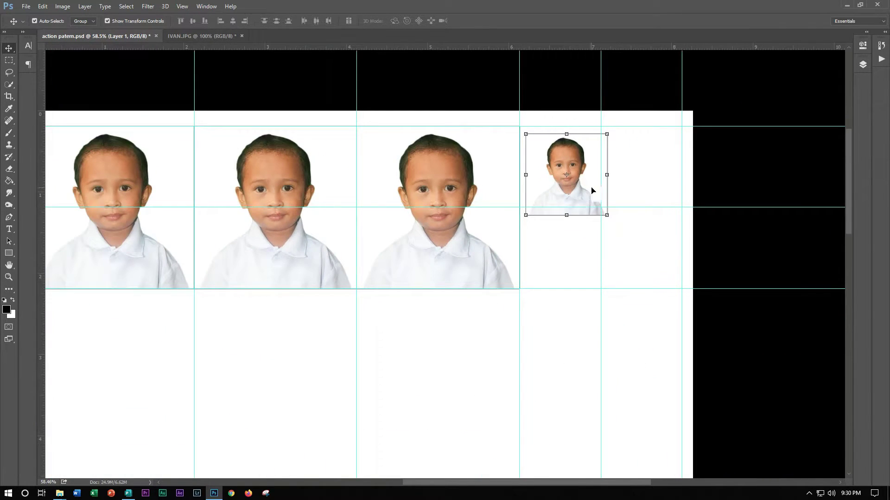
{"action": "mouse_move", "coordinate": [576, 162]}
{"action": "left_mouse_down"}
{"action": "mouse_move", "coordinate": [565, 153]}
{"action": "mouse_move", "coordinate": [644, 152]}
{"action": "left_mouse_up"}
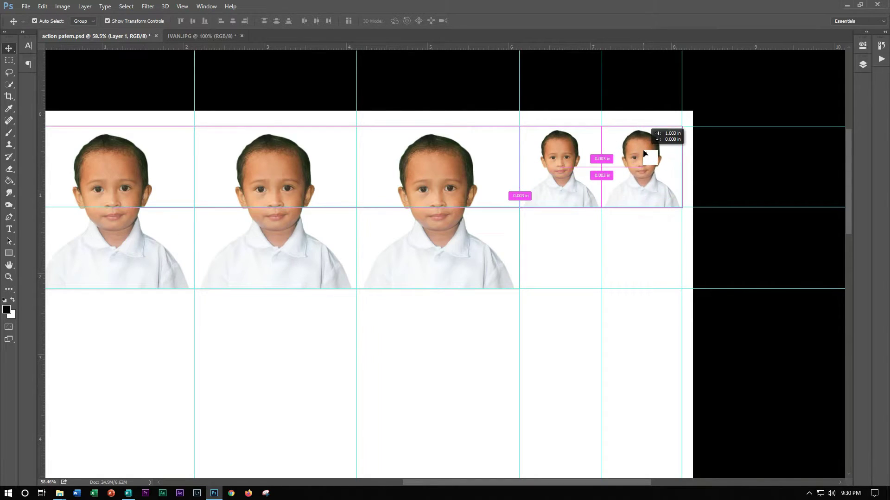
- Alt-drag a copy of the small IVAN photo into the guide cell below
{"action": "mouse_move", "coordinate": [644, 152]}
{"action": "left_mouse_down", "text": "alt"}
{"action": "mouse_move", "coordinate": [635, 233]}
{"action": "mouse_move", "coordinate": [575, 236]}
{"action": "left_mouse_up", "text": "alt"}
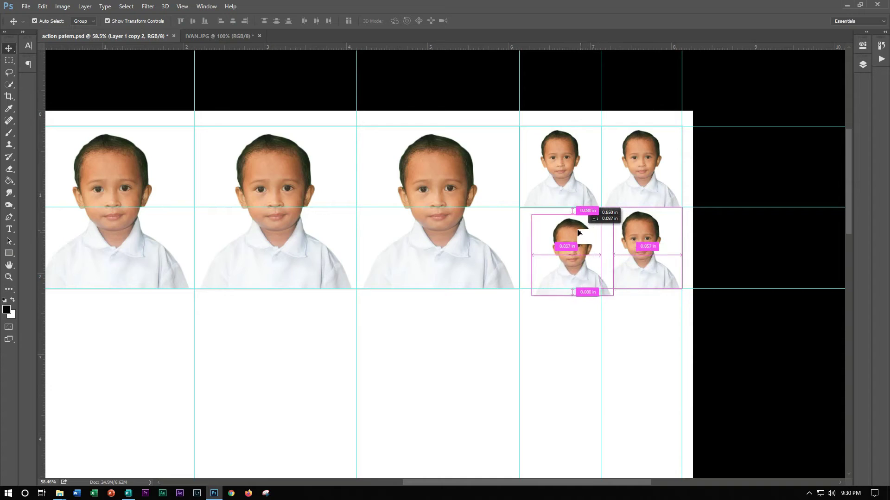
{"action": "scroll", "coordinate": [574, 237], "scroll_direction": "down", "scroll_amount": 3, "text": "alt"}
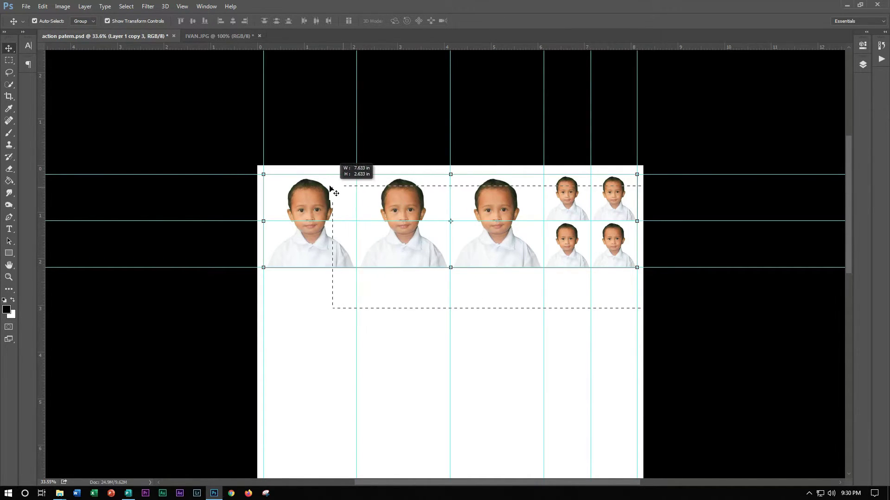
- Select and delete every photo on the template, then cancel the Save As dialog
{"action": "left_click_drag", "start_coordinate": [398, 191], "coordinate": [336, 186]}
{"action": "key", "text": "Delete"}
{"action": "scroll", "coordinate": [434, 209], "scroll_direction": "down", "scroll_amount": 1, "text": "alt"}
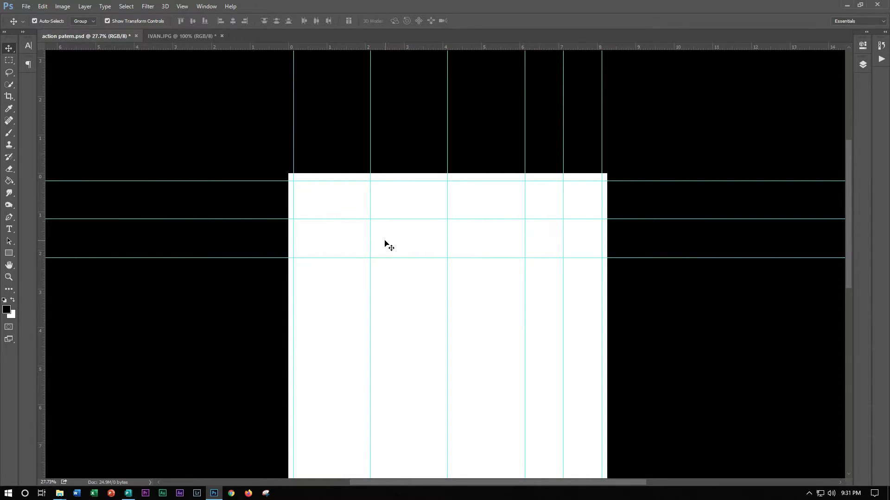
{"action": "key", "text": "ctrl"}
{"action": "key", "text": "ctrl+shift+s"}
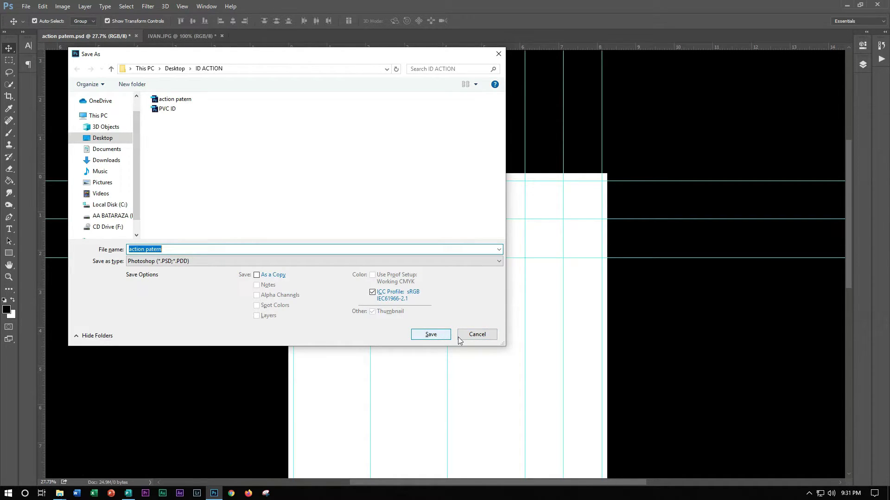
{"action": "left_click", "coordinate": [473, 335]}
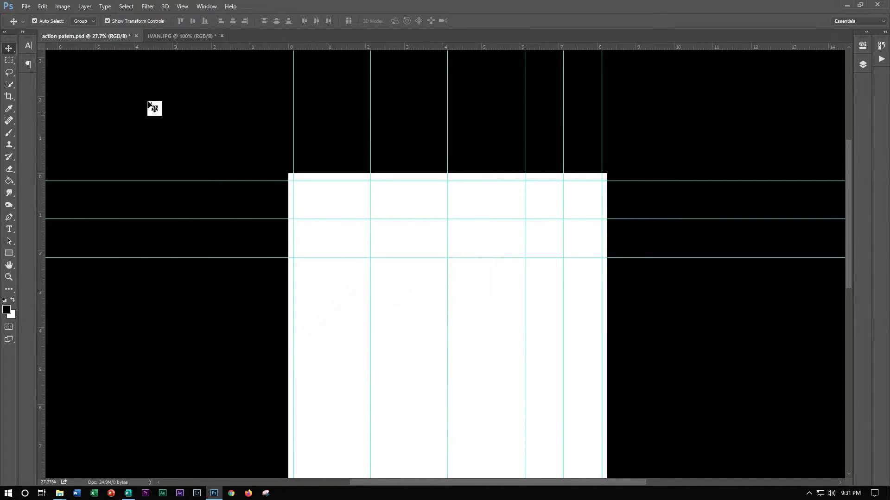
- Close IVAN.JPG and action patern.psd without saving either
{"action": "left_click", "coordinate": [224, 36]}
{"action": "left_click", "coordinate": [222, 35]}
{"action": "left_click", "coordinate": [462, 187]}
{"action": "left_click", "coordinate": [136, 36]}
{"action": "left_click", "coordinate": [462, 190]}
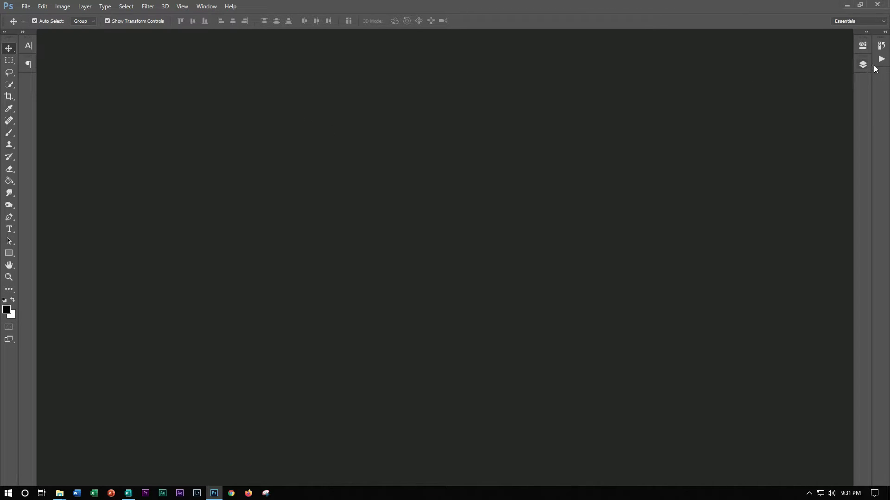
- Undock and enlarge the Actions panel, collapsing PACL A, ALL ID ACTION, f5, qs and 5x package D
{"action": "mouse_move", "coordinate": [882, 59]}
{"action": "left_mouse_down"}
{"action": "mouse_move", "coordinate": [265, 114]}
{"action": "mouse_move", "coordinate": [27, 84]}
{"action": "left_mouse_up"}
{"action": "left_click", "coordinate": [27, 85]}
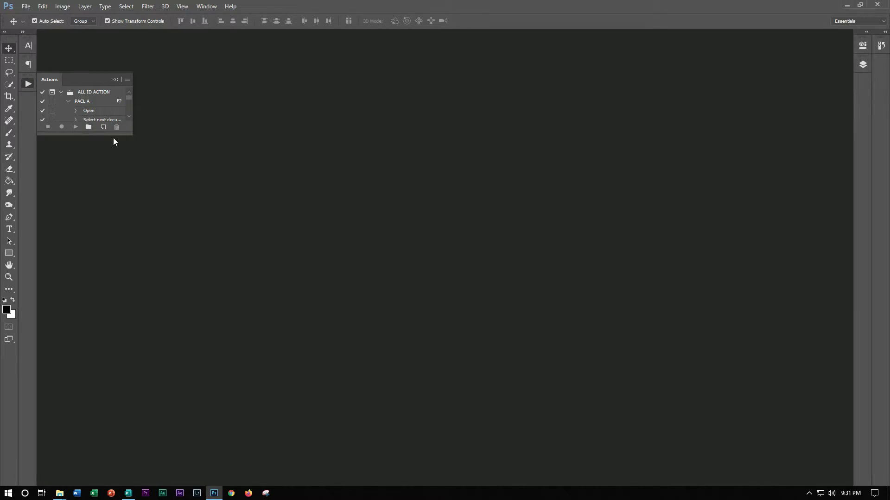
{"action": "left_click_drag", "start_coordinate": [117, 134], "coordinate": [131, 298]}
{"action": "left_click", "coordinate": [68, 101]}
{"action": "left_click", "coordinate": [61, 92]}
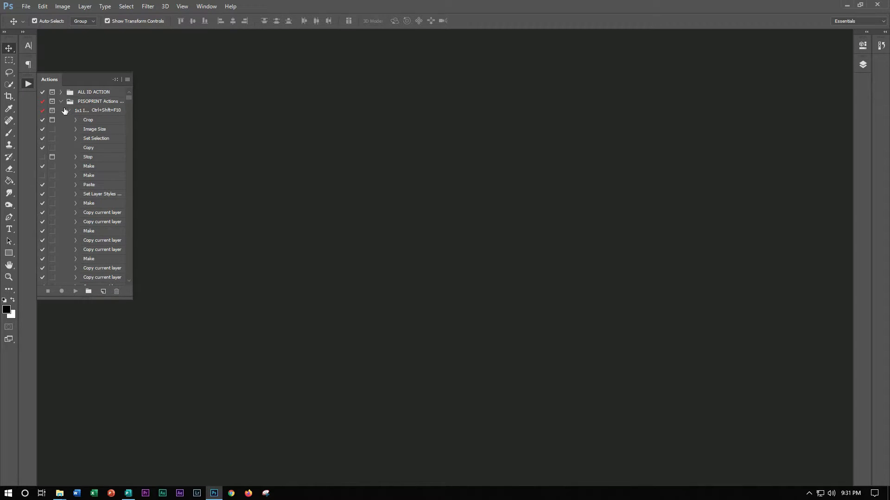
{"action": "left_click", "coordinate": [61, 111]}
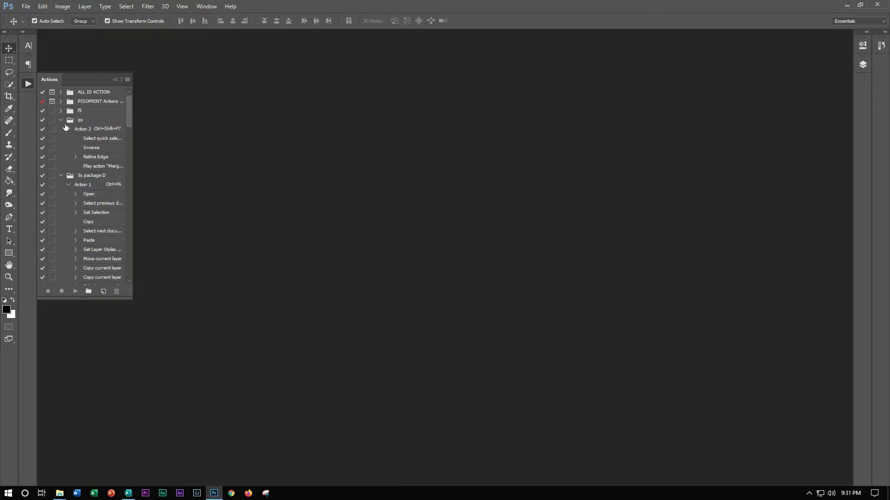
{"action": "left_click", "coordinate": [61, 120]}
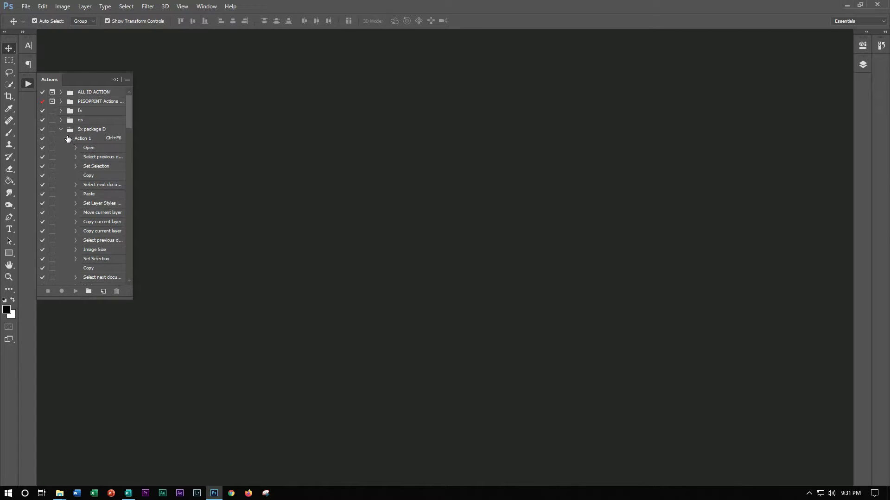
{"action": "left_click", "coordinate": [61, 130]}
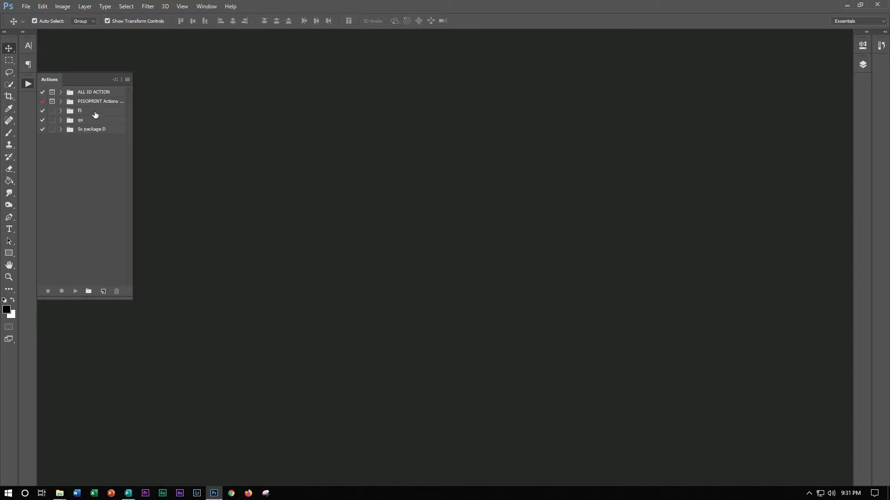
- Expand ALL ID ACTION, collapse its PACK D and 4R actions, then collapse the set
{"action": "left_click", "coordinate": [59, 94]}
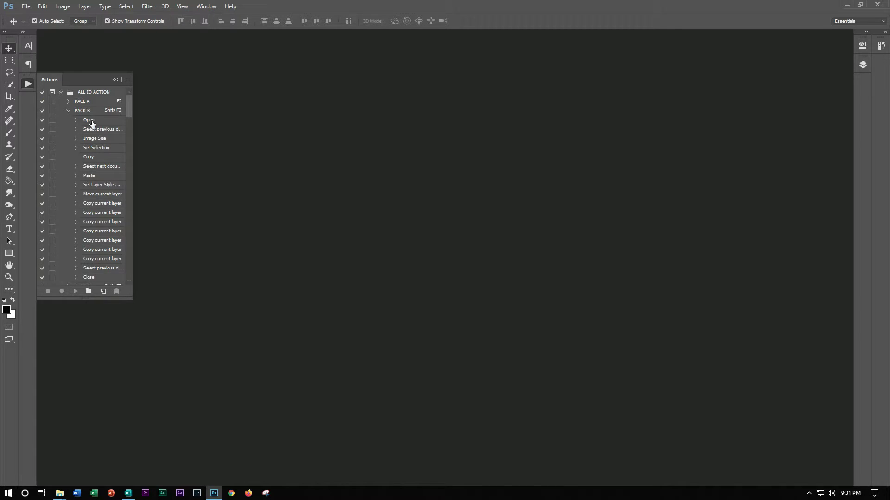
{"action": "left_click", "coordinate": [68, 129]}
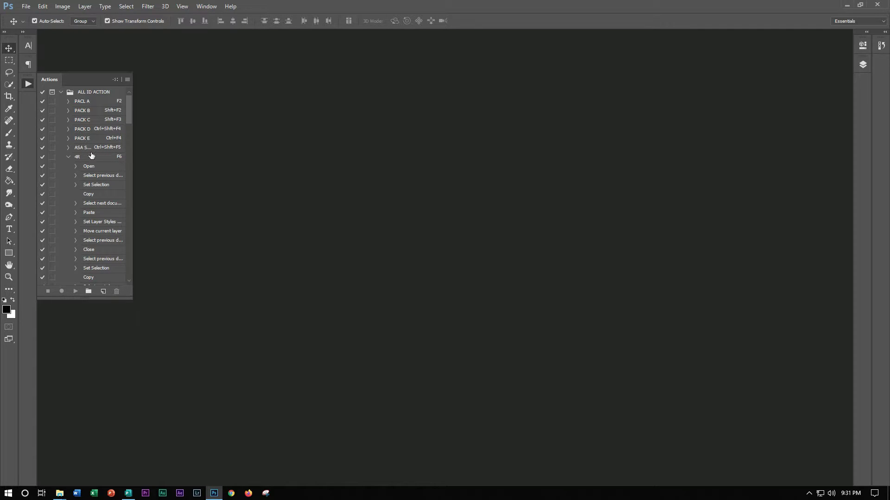
{"action": "left_click", "coordinate": [70, 157]}
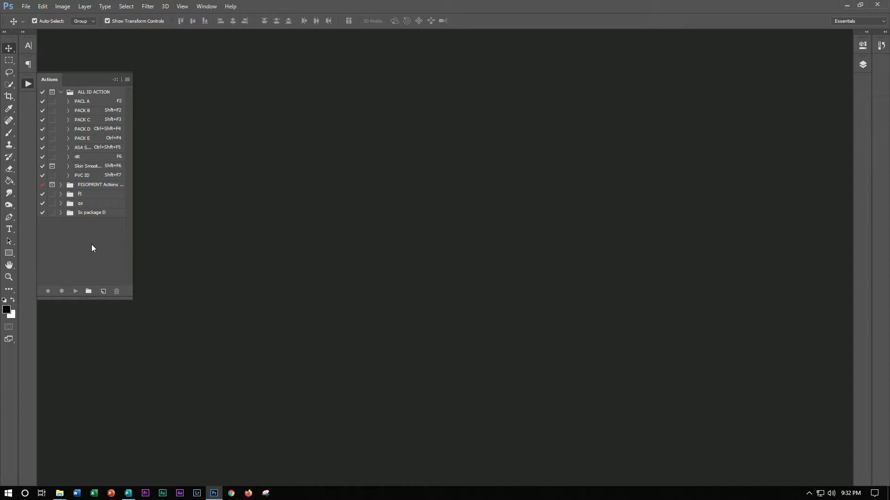
{"action": "left_click", "coordinate": [60, 92]}
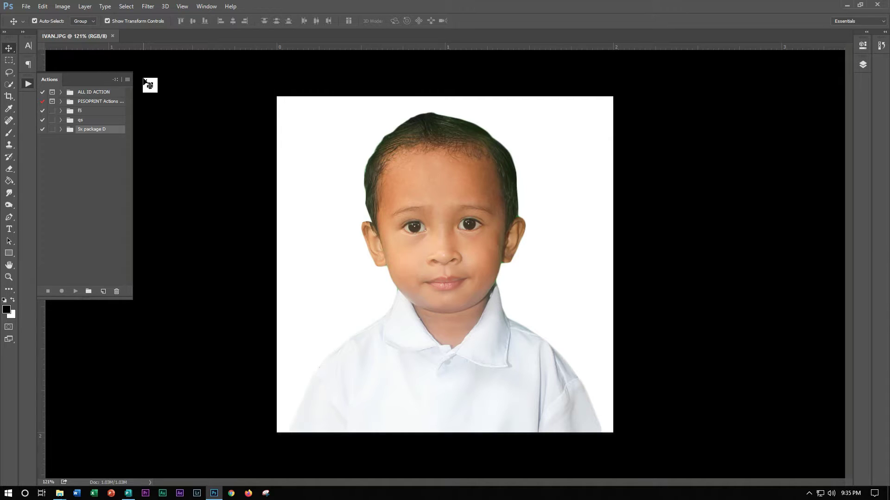
- Close IVAN.JPG and reopen it by dragging its thumbnail from the SPMA1 folder
{"action": "left_click", "coordinate": [112, 36]}
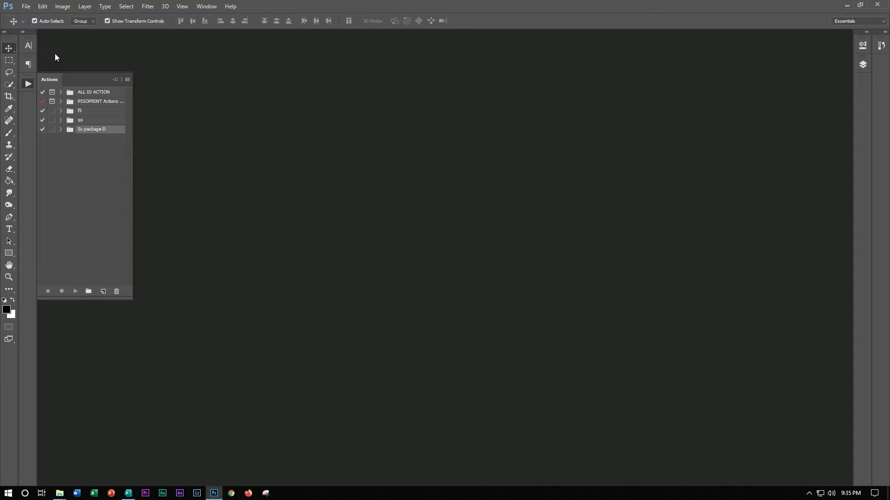
{"action": "left_click", "coordinate": [850, 6]}
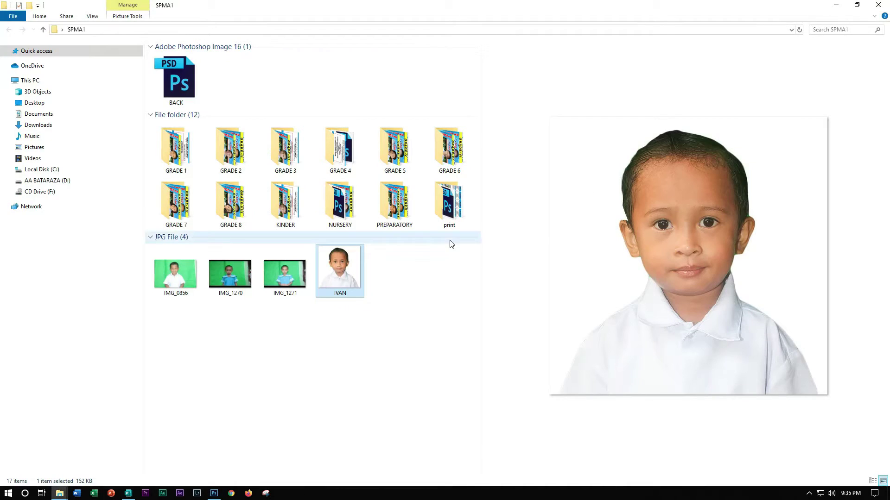
{"action": "mouse_move", "coordinate": [347, 276]}
{"action": "left_mouse_down"}
{"action": "mouse_move", "coordinate": [228, 479]}
{"action": "mouse_move", "coordinate": [208, 183]}
{"action": "mouse_move", "coordinate": [233, 208]}
{"action": "mouse_move", "coordinate": [83, 198]}
{"action": "left_mouse_up"}
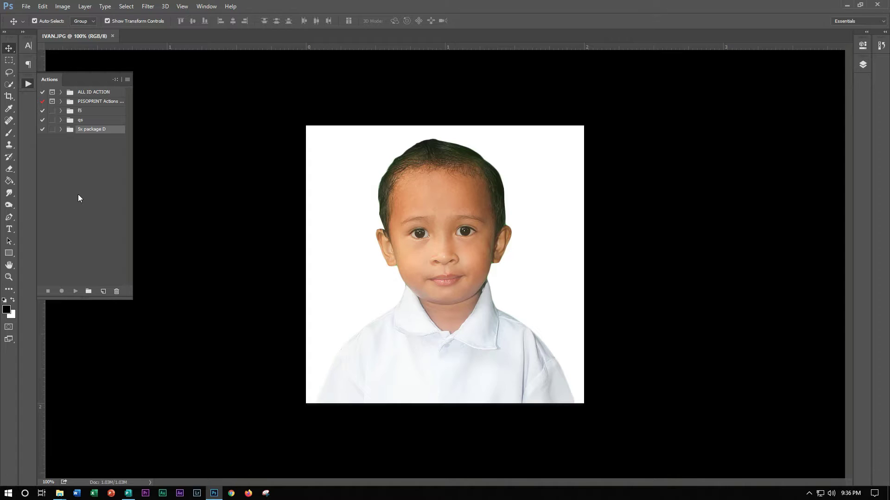
- Create a new action set named combo
{"action": "left_click", "coordinate": [88, 291]}
{"action": "type", "text": "combo"}
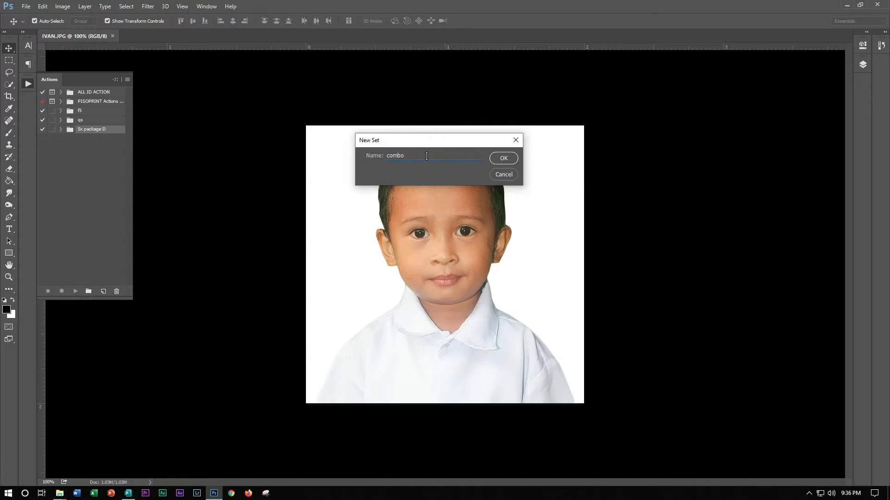
{"action": "left_click", "coordinate": [509, 159]}
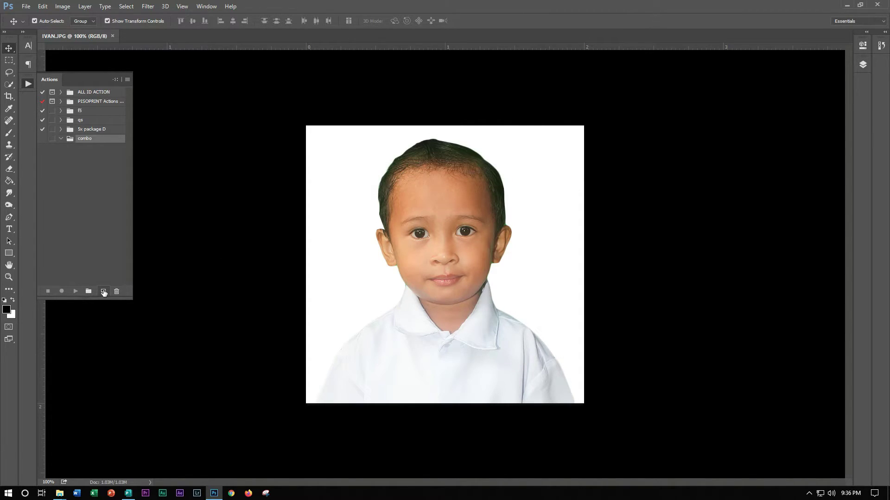
- Create a combo action with a function-key shortcut and start recording
{"action": "left_click", "coordinate": [103, 291]}
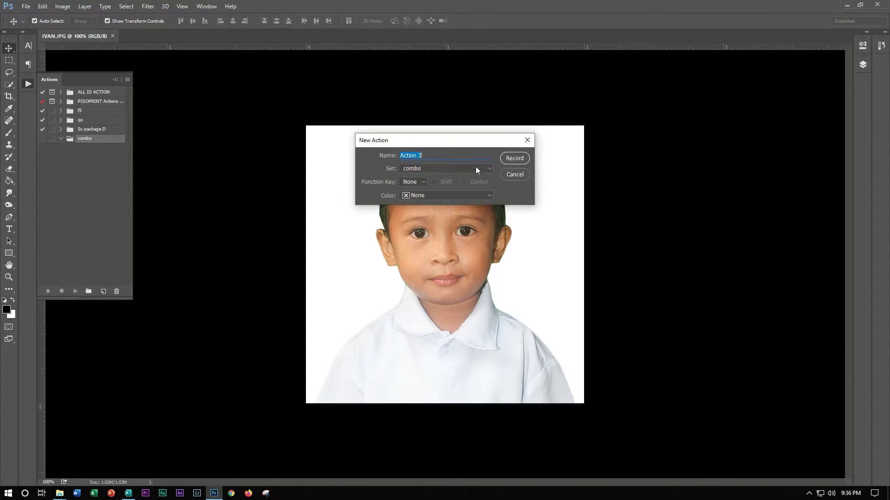
{"action": "type", "text": "combo"}
{"action": "left_click", "coordinate": [418, 185]}
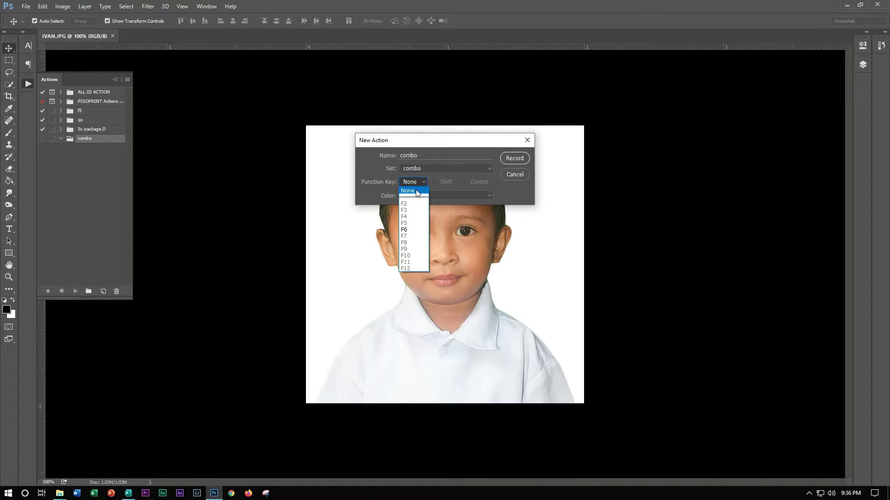
{"action": "left_click", "coordinate": [416, 229]}
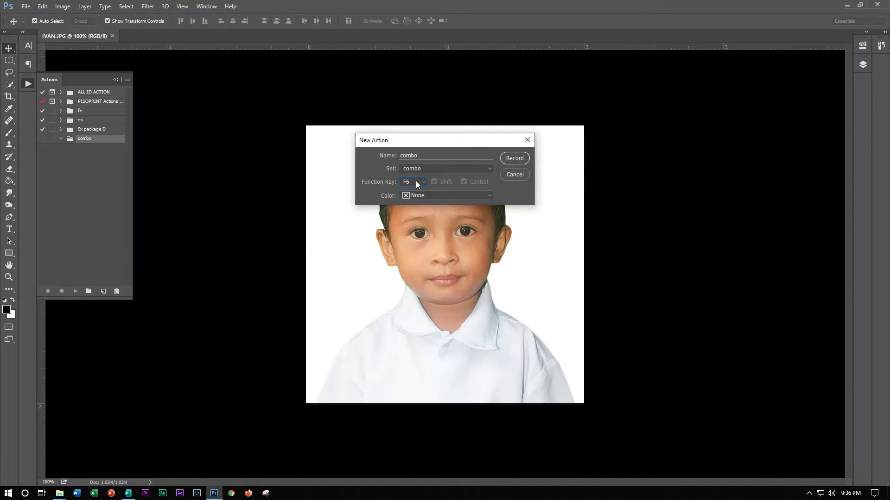
{"action": "left_click", "coordinate": [512, 159]}
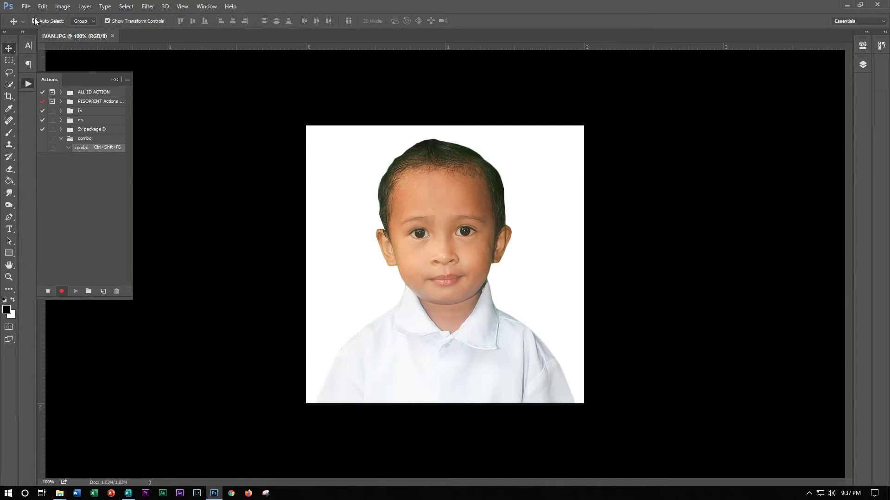
- Open the action patern file from This PC > Desktop > ID ACTION via File > Open
{"action": "left_click", "coordinate": [29, 7]}
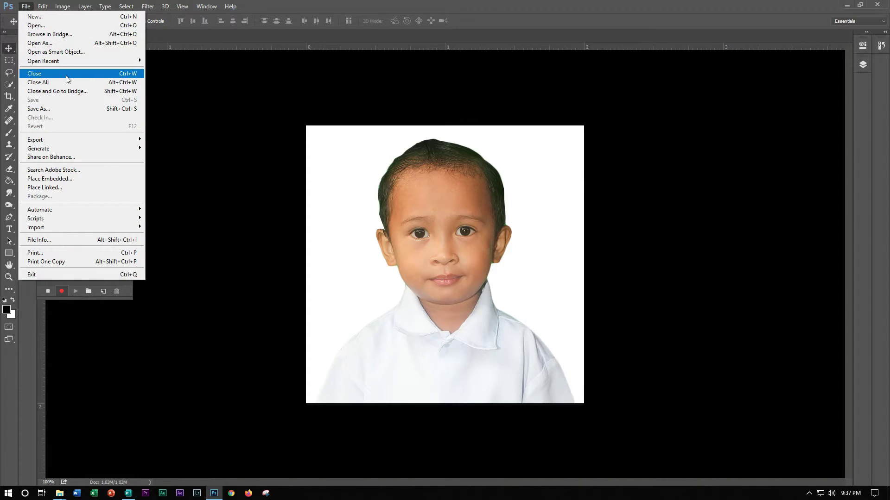
{"action": "left_click", "coordinate": [51, 43]}
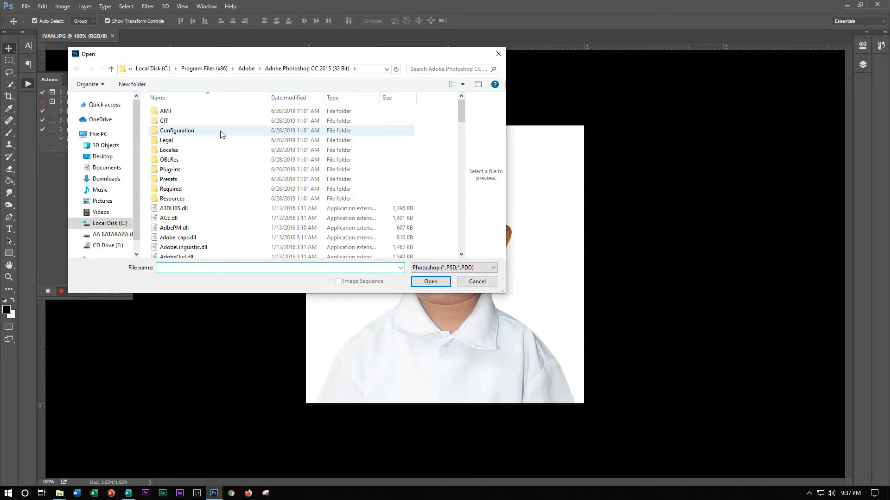
{"action": "mouse_move", "coordinate": [104, 174]}
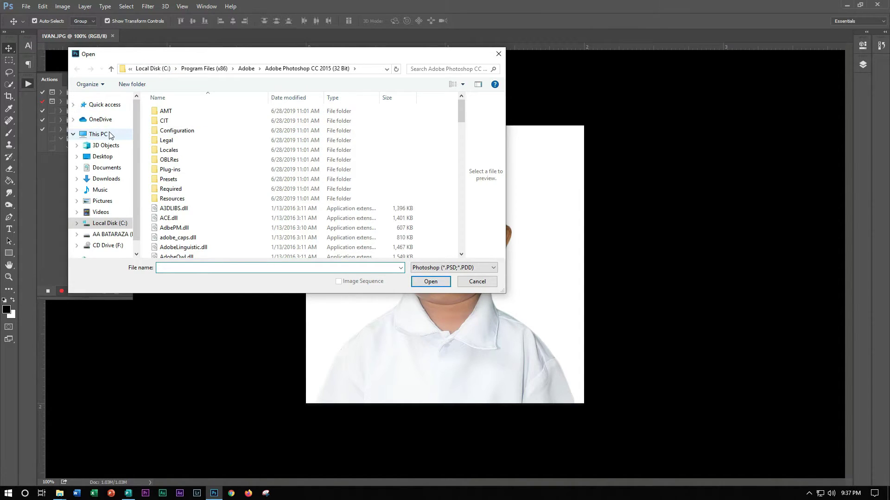
{"action": "left_click", "coordinate": [110, 134]}
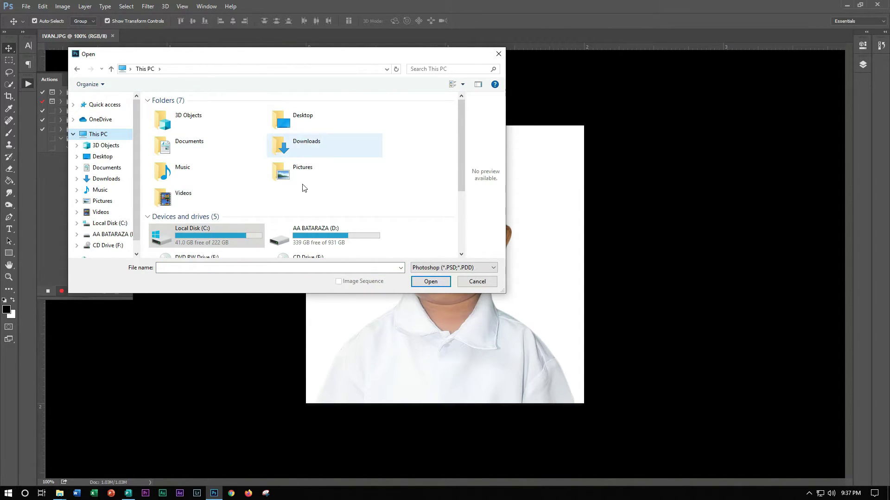
{"action": "left_click", "coordinate": [111, 157]}
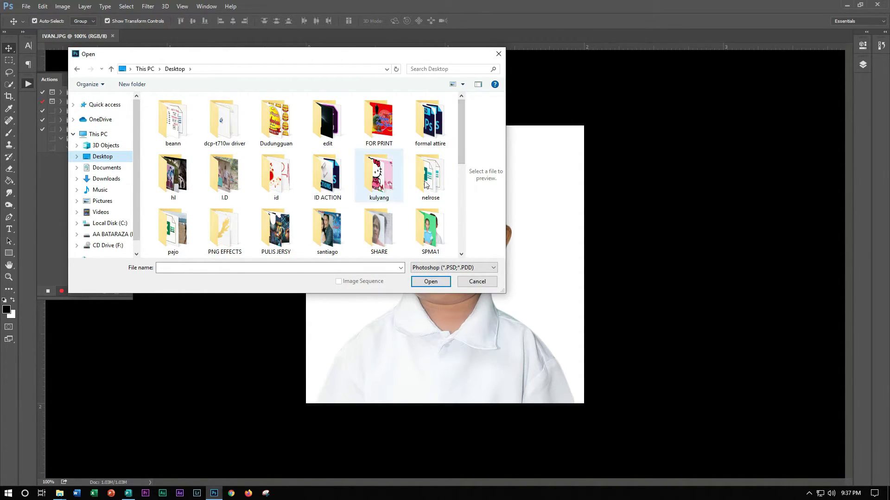
{"action": "scroll", "coordinate": [461, 157], "scroll_direction": "down", "scroll_amount": 1}
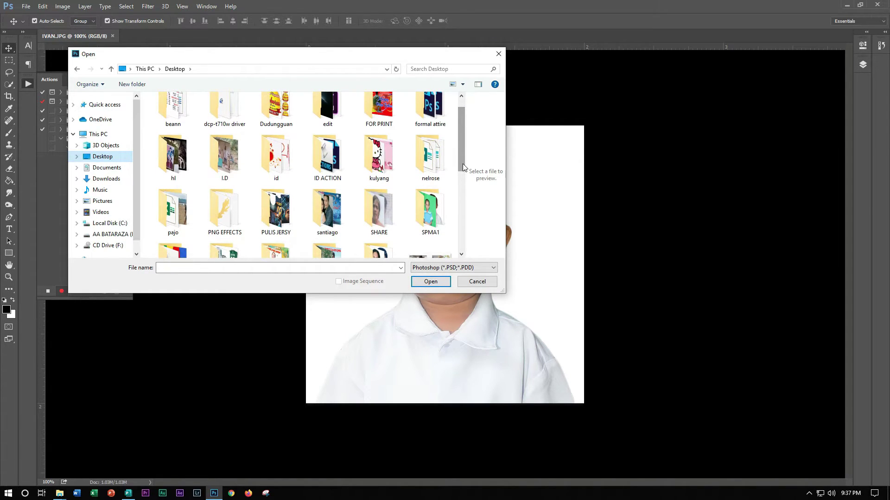
{"action": "scroll", "coordinate": [463, 166], "scroll_direction": "down", "scroll_amount": 1}
{"action": "left_click_drag", "start_coordinate": [464, 169], "coordinate": [466, 191]}
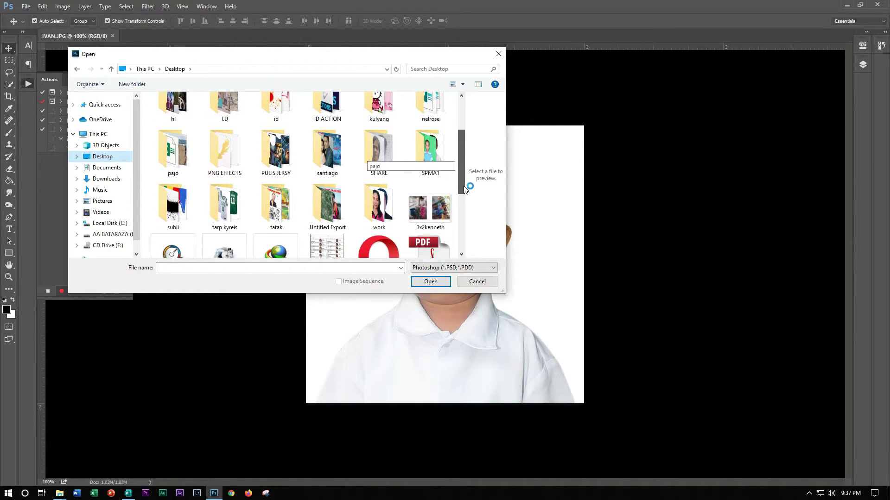
{"action": "mouse_move", "coordinate": [465, 192]}
{"action": "left_mouse_down"}
{"action": "mouse_move", "coordinate": [467, 227]}
{"action": "mouse_move", "coordinate": [471, 159]}
{"action": "left_mouse_up"}
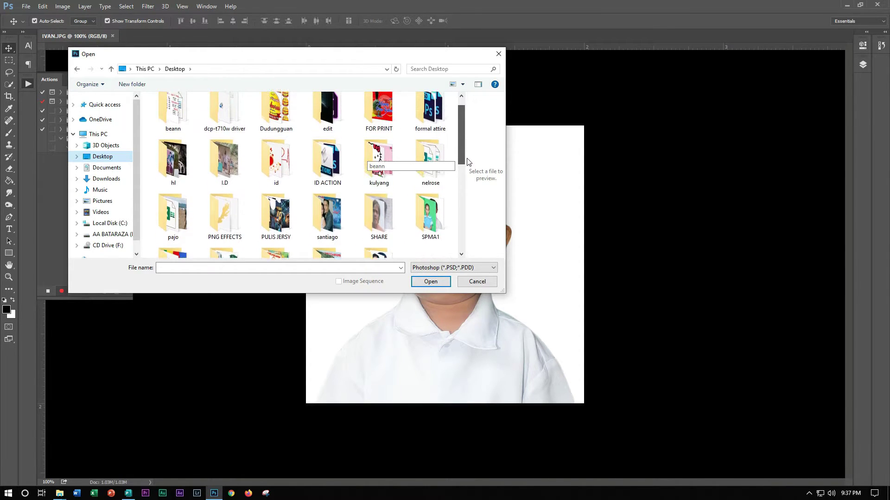
{"action": "double_click", "coordinate": [328, 168]}
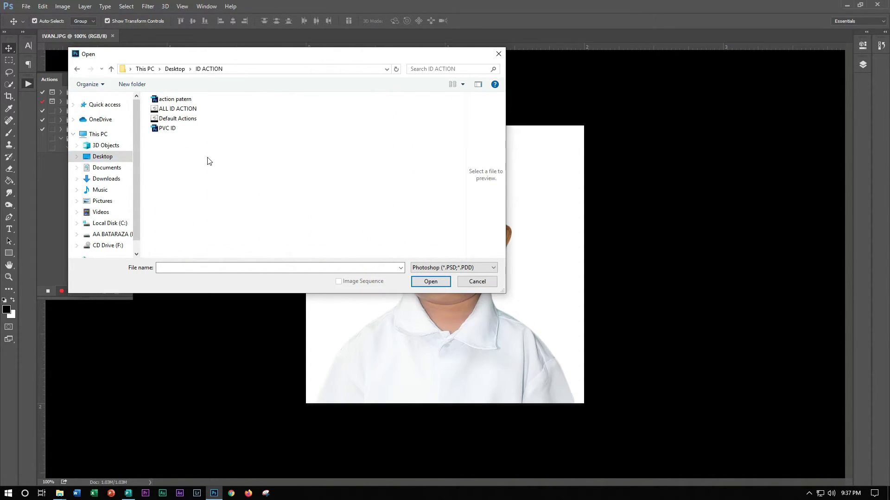
{"action": "left_click", "coordinate": [189, 99]}
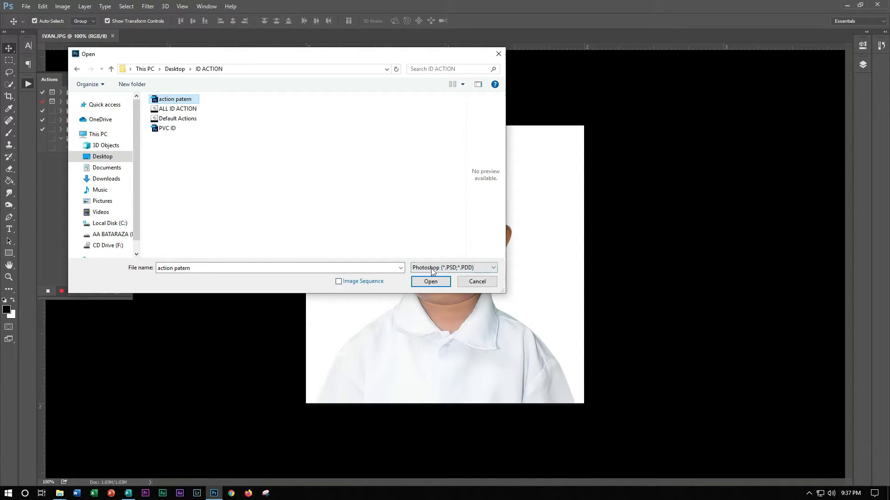
{"action": "left_click", "coordinate": [436, 282]}
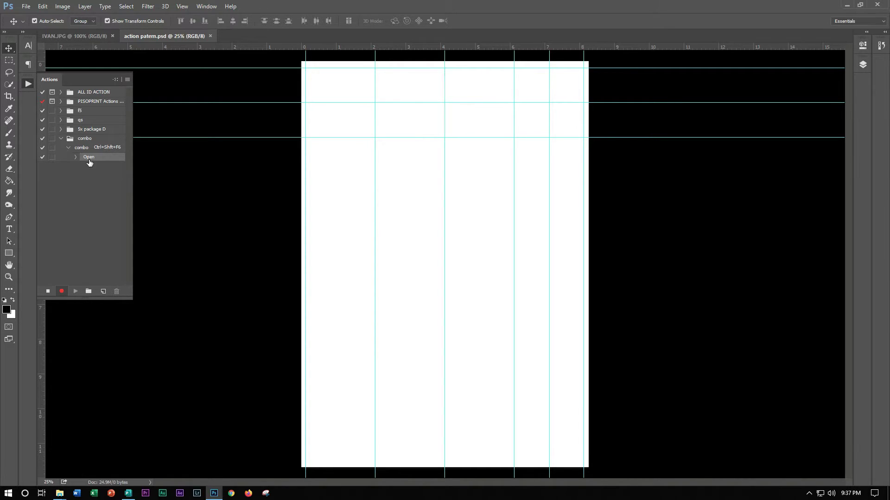
- Switch back to IVAN.JPG and select the entire image, recording both in the combo action
{"action": "left_click", "coordinate": [89, 36]}
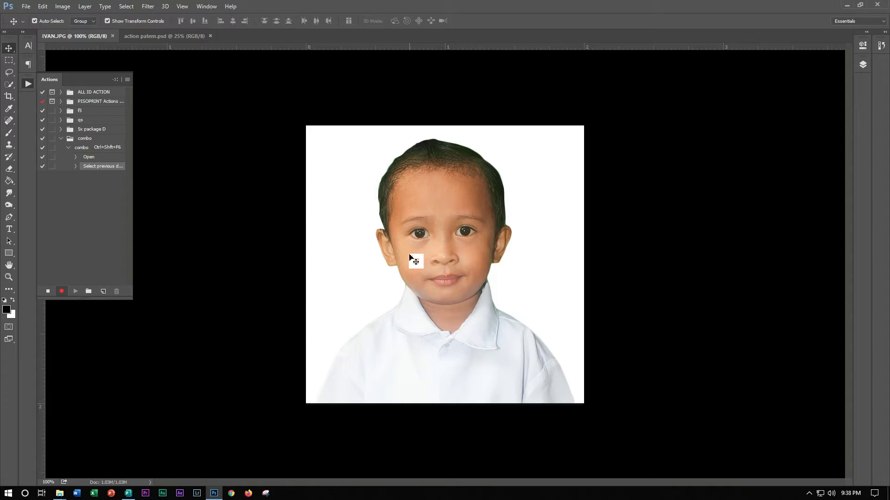
{"action": "left_click", "coordinate": [126, 7]}
{"action": "left_click", "coordinate": [130, 17]}
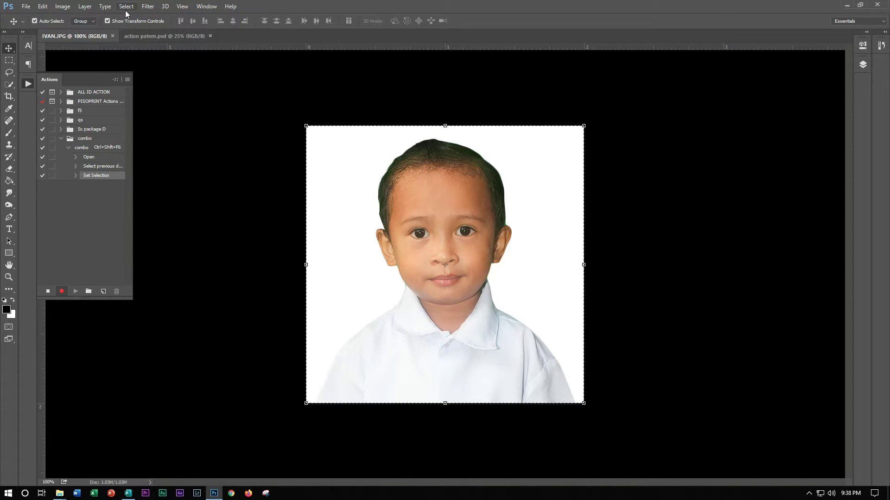
- Copy the selected IVAN photo and paste it onto the action patern page
{"action": "left_click", "coordinate": [43, 8]}
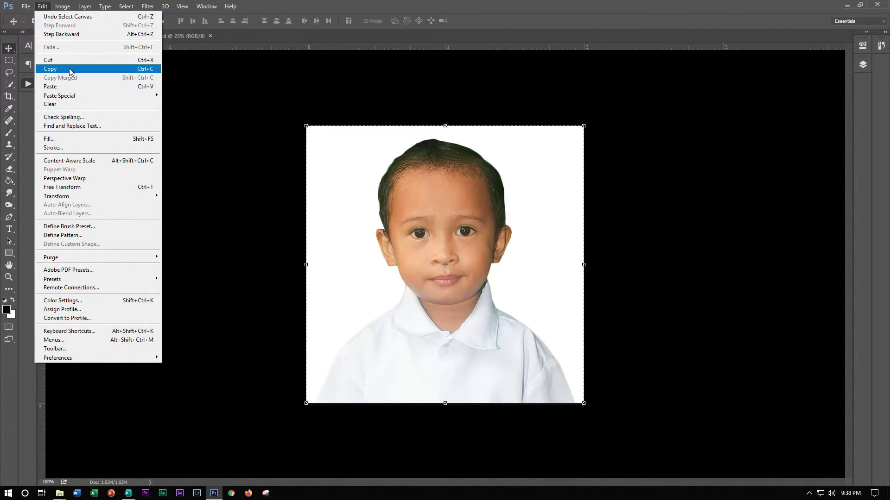
{"action": "left_click", "coordinate": [72, 69]}
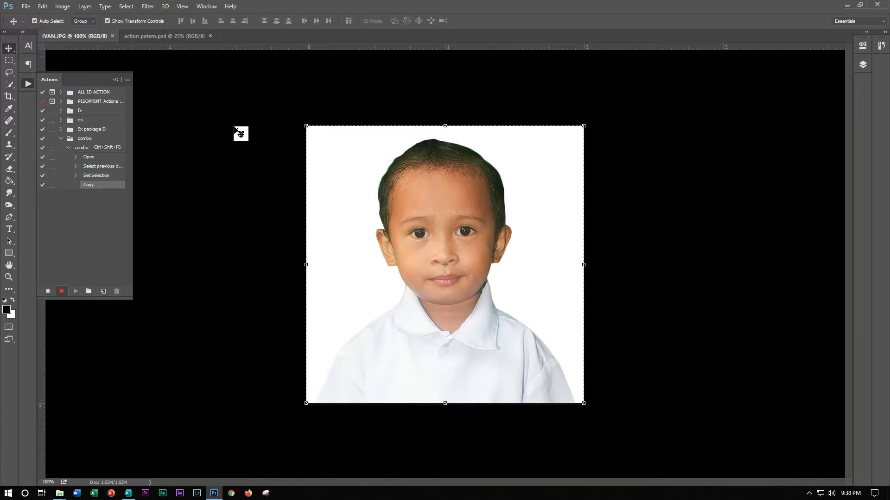
{"action": "left_click", "coordinate": [163, 36]}
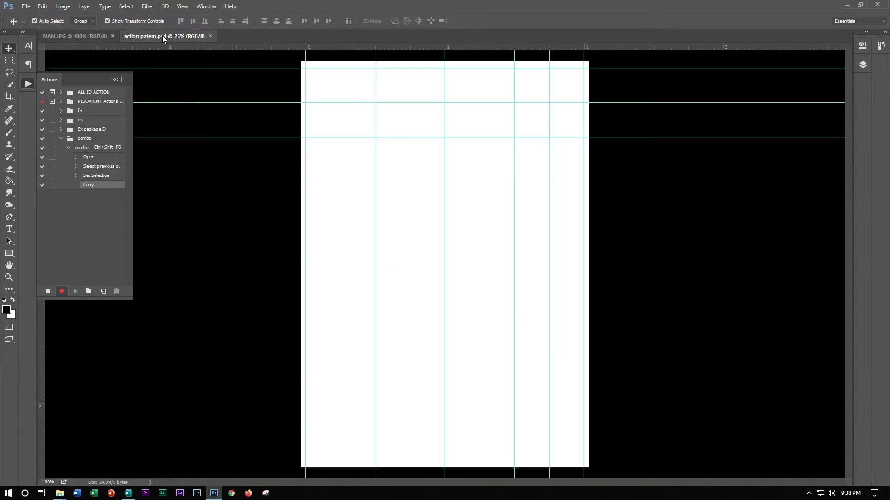
{"action": "left_click", "coordinate": [43, 7]}
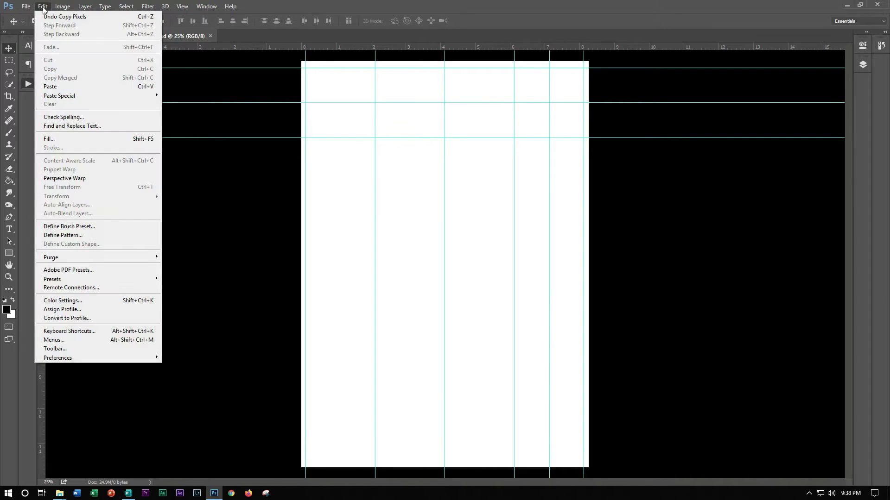
{"action": "left_click", "coordinate": [56, 87]}
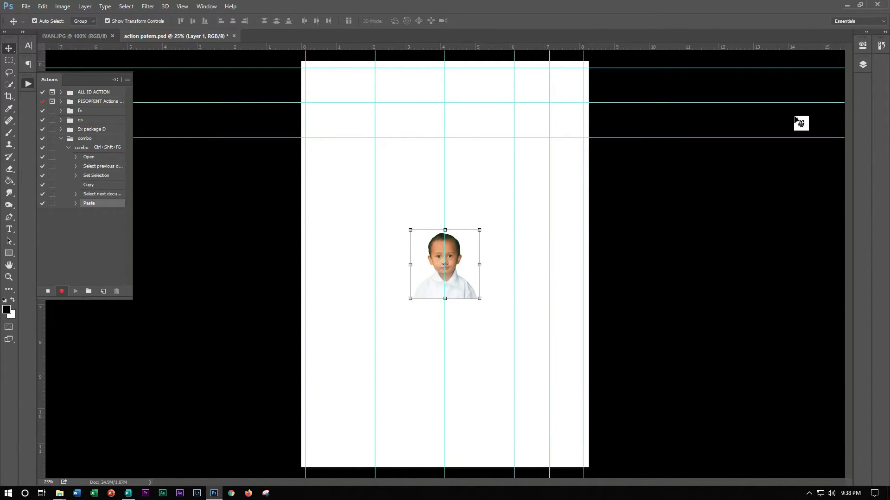
- Give the pasted photo a Stroke outline and move it toward the top-left cell
{"action": "left_click", "coordinate": [862, 64]}
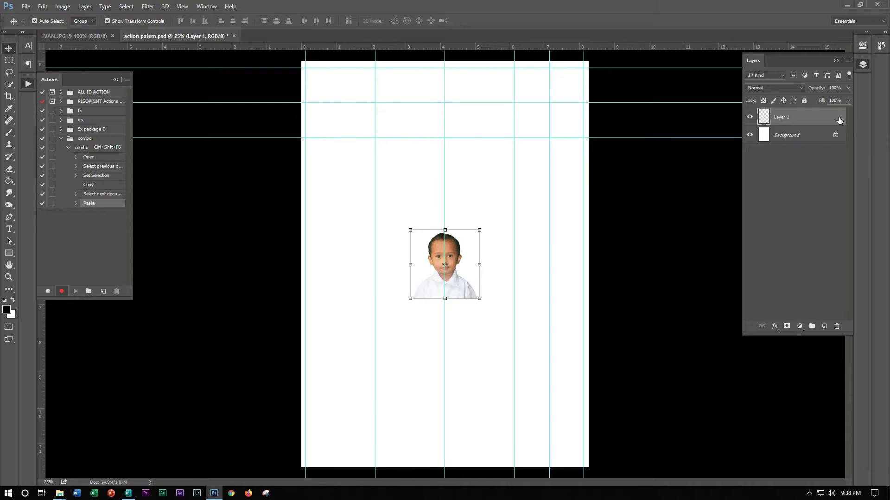
{"action": "left_click", "coordinate": [863, 65]}
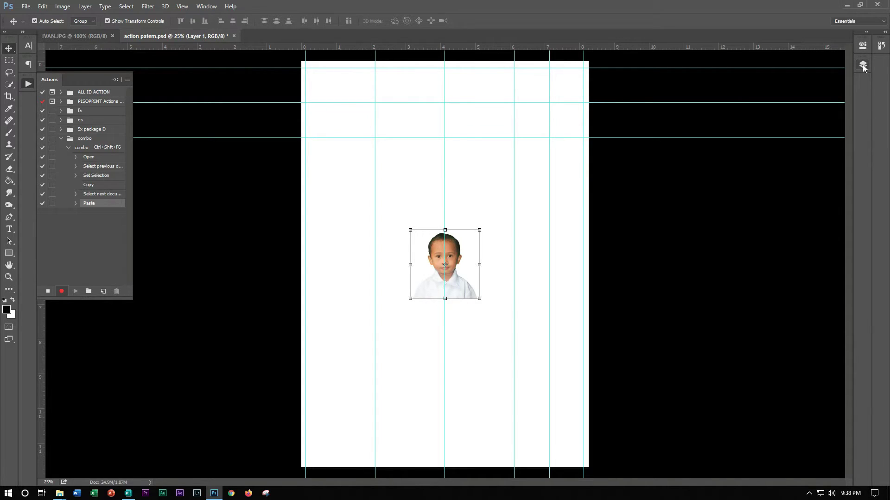
{"action": "double_click", "coordinate": [839, 121]}
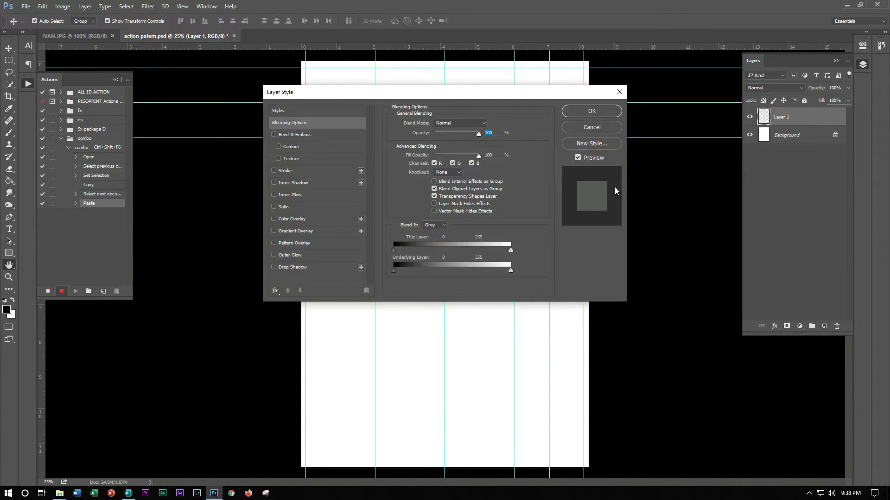
{"action": "mouse_move", "coordinate": [393, 92]}
{"action": "left_mouse_down"}
{"action": "mouse_move", "coordinate": [580, 164]}
{"action": "mouse_move", "coordinate": [637, 160]}
{"action": "left_mouse_up"}
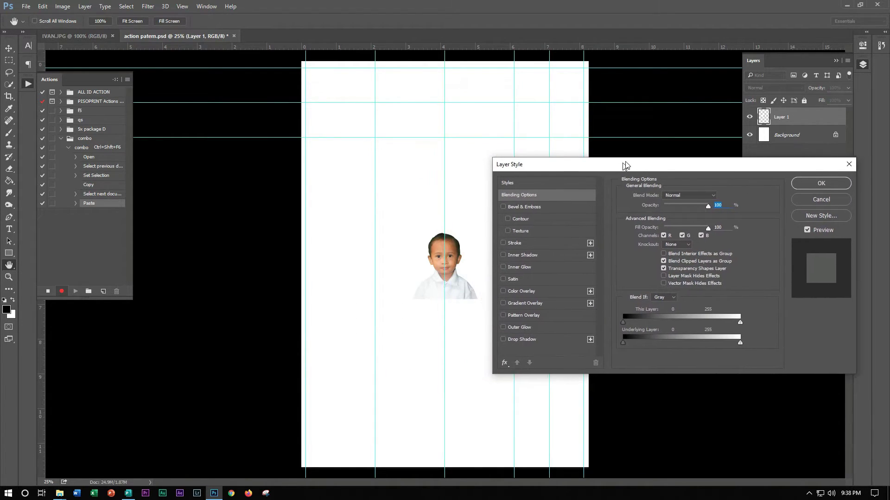
{"action": "left_click", "coordinate": [587, 239]}
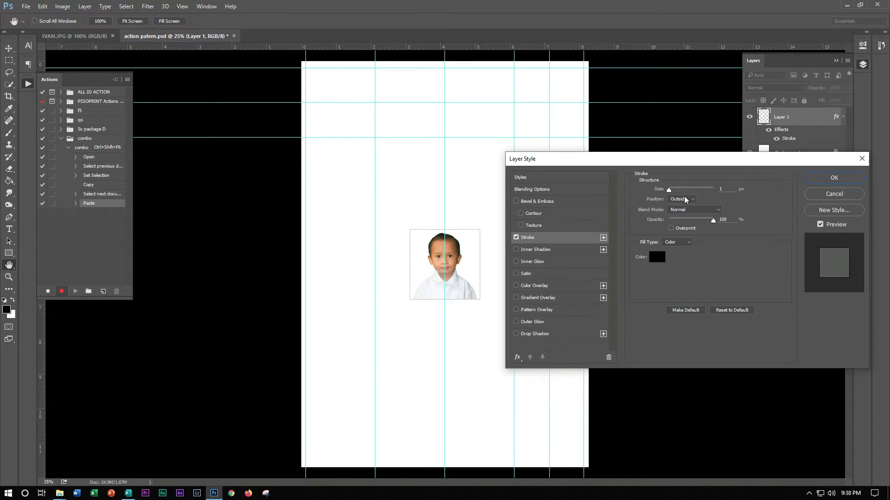
{"action": "left_click", "coordinate": [824, 179]}
{"action": "left_click_drag", "start_coordinate": [456, 253], "coordinate": [353, 93]}
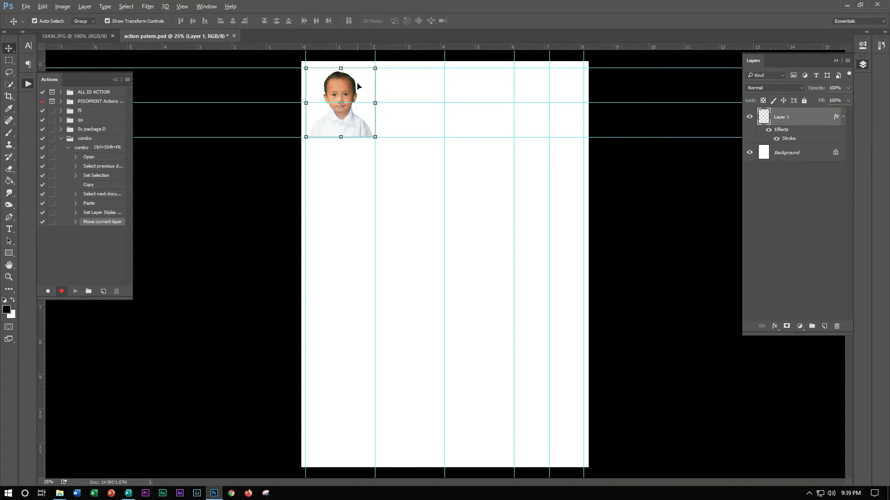
- Alt-drag the outlined photo right twice, making three copies across the top row
{"action": "left_click_drag", "start_coordinate": [357, 86], "coordinate": [427, 88]}
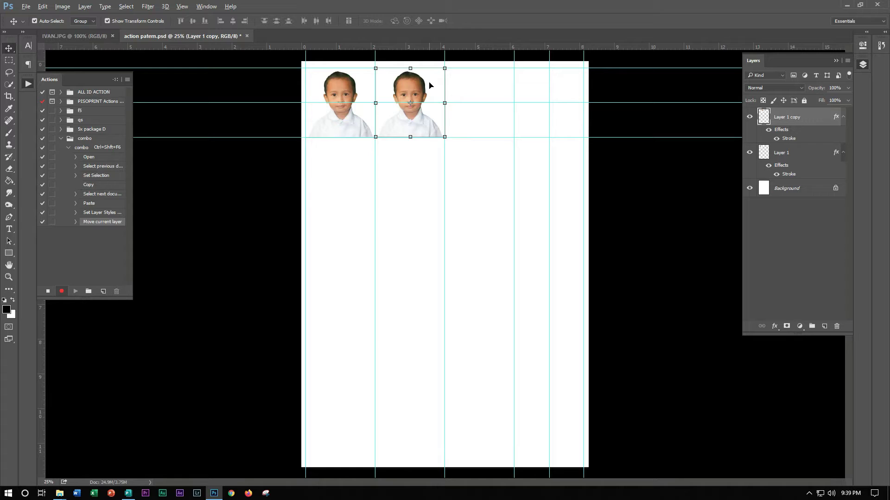
{"action": "left_click_drag", "start_coordinate": [430, 85], "coordinate": [500, 88]}
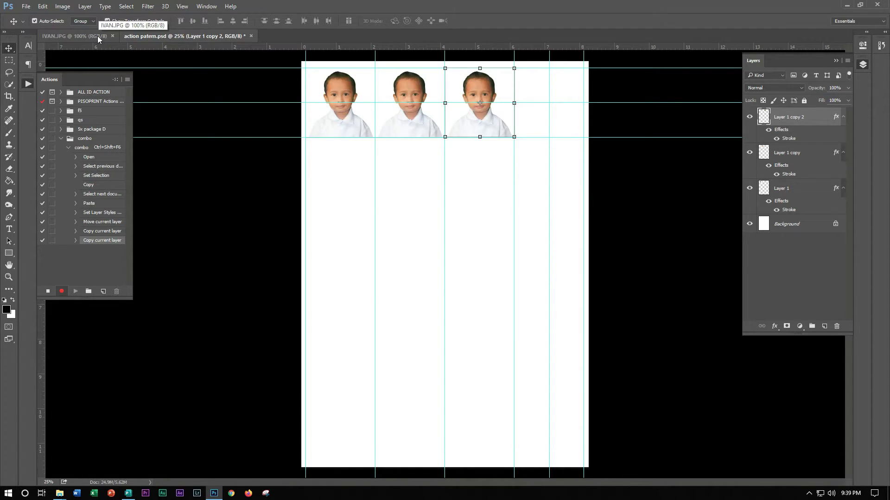
- Resize IVAN.JPG with Image Size (Ctrl+Alt+I) to a 1 × 1 inch square
{"action": "left_click", "coordinate": [98, 35]}
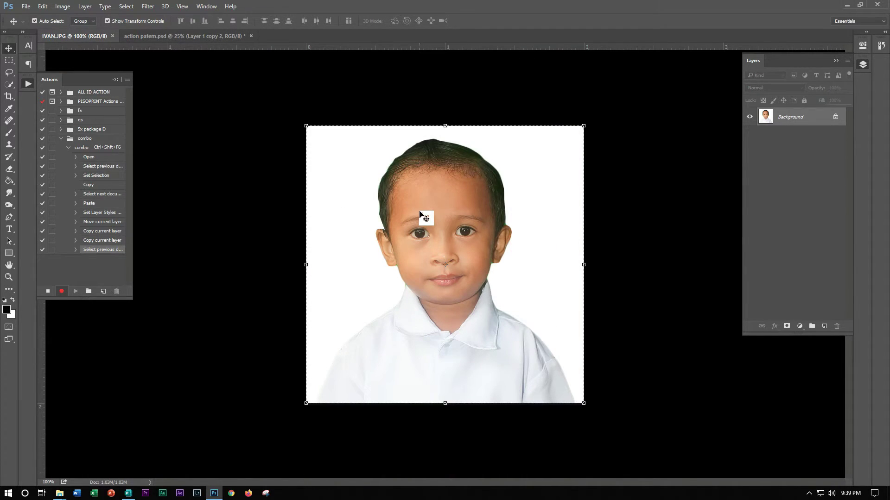
{"action": "key", "text": "ctrl"}
{"action": "key", "text": "ctrl+alt+i"}
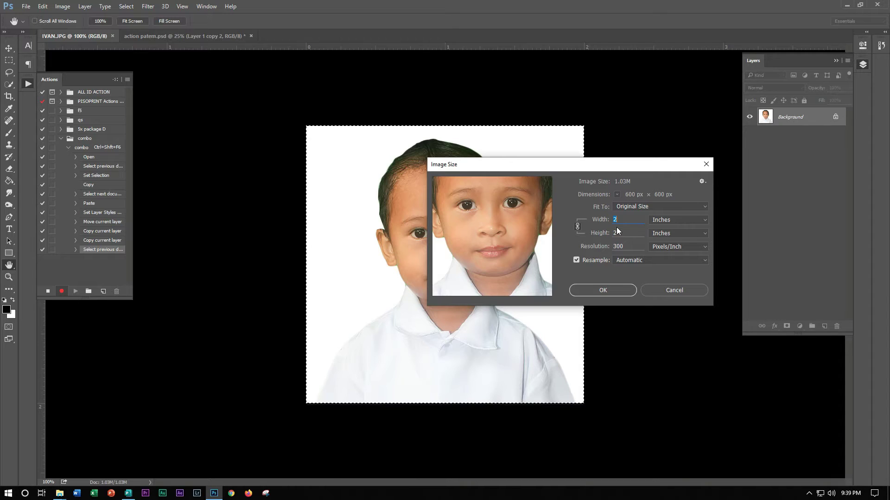
{"action": "type", "text": "1"}
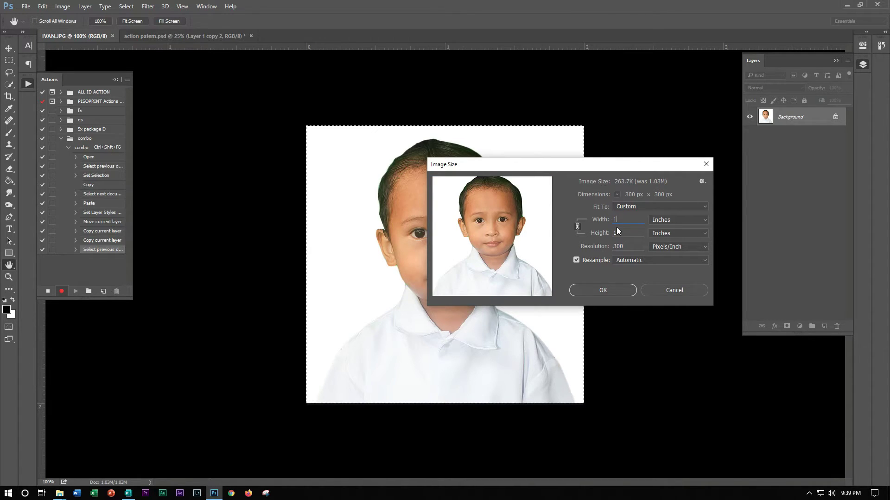
{"action": "left_click", "coordinate": [604, 290]}
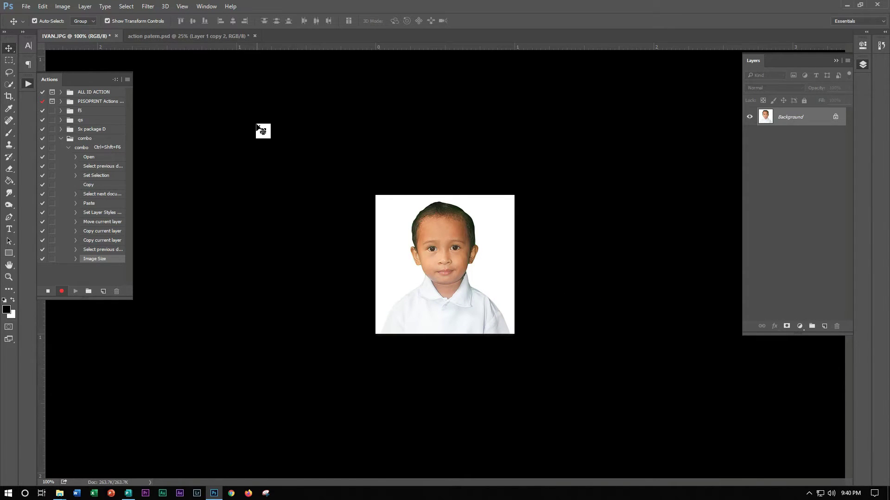
- Select all of the 1-inch photo, copy it, and paste it onto the action patern page
{"action": "left_click", "coordinate": [127, 8]}
{"action": "left_click", "coordinate": [132, 15]}
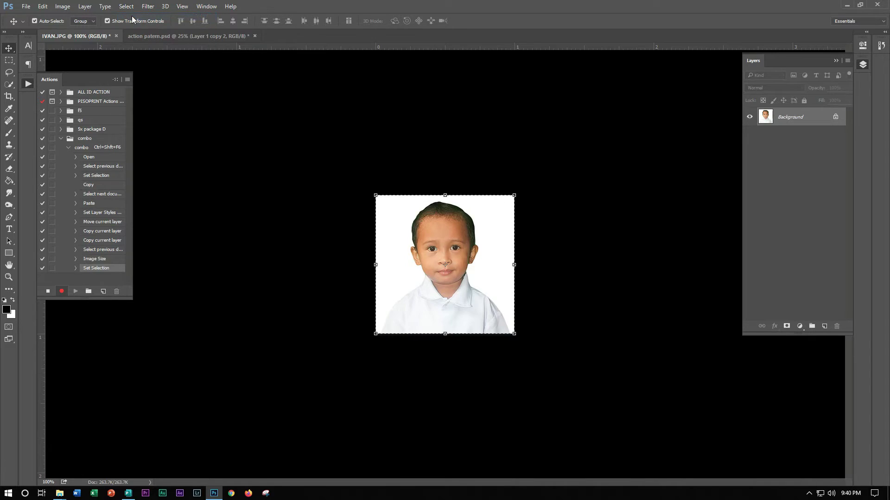
{"action": "left_click", "coordinate": [43, 8]}
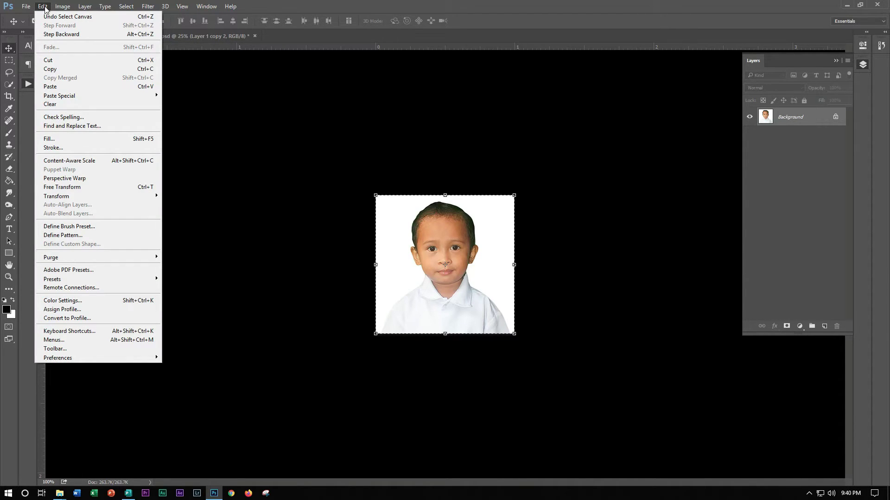
{"action": "left_click", "coordinate": [64, 69]}
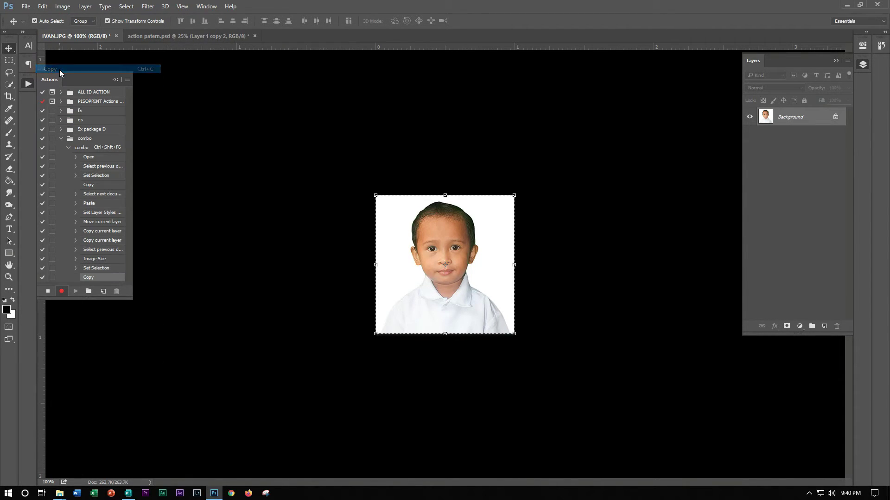
{"action": "left_click", "coordinate": [181, 38]}
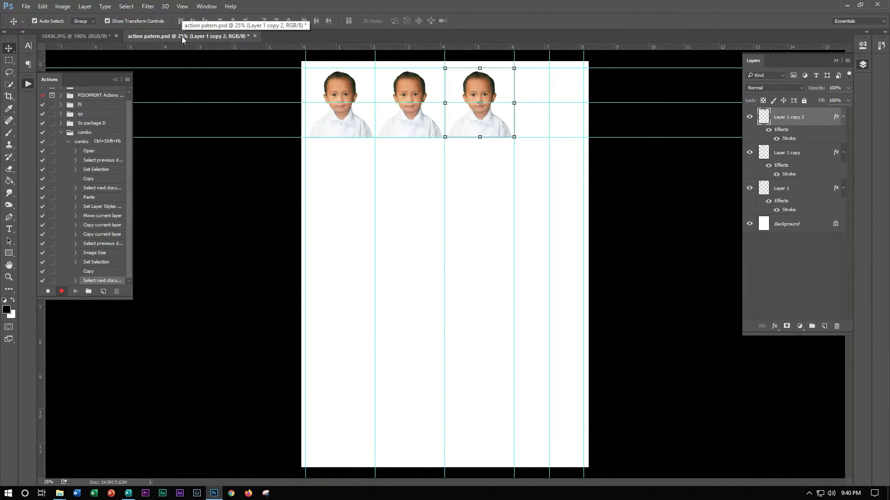
{"action": "left_click", "coordinate": [42, 7]}
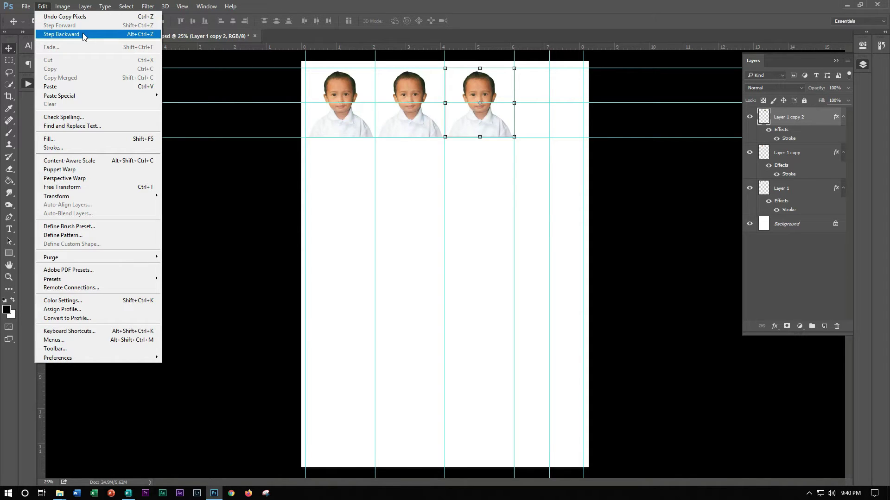
{"action": "left_click", "coordinate": [71, 89]}
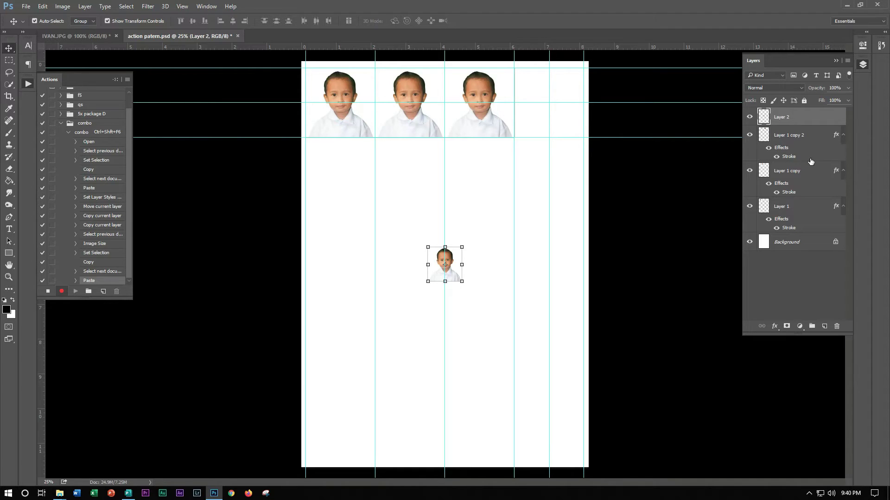
- Add a Stroke outline to the small photo and move it to the top-right column
{"action": "double_click", "coordinate": [841, 118]}
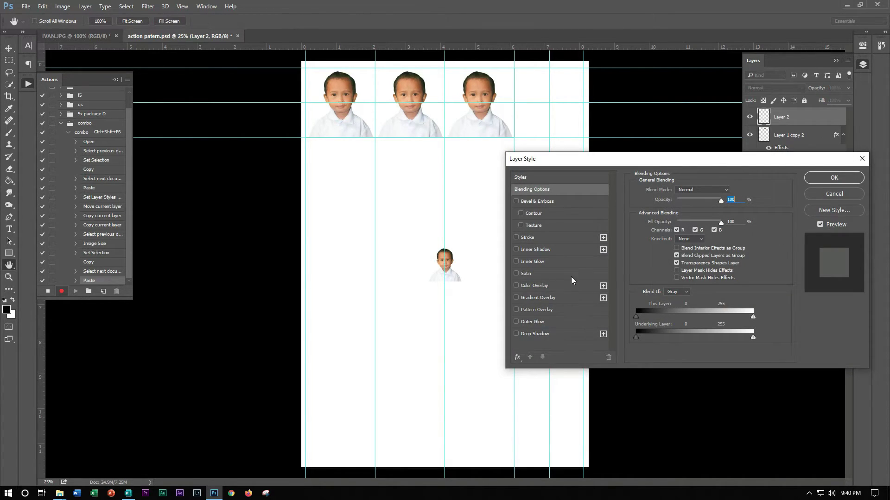
{"action": "left_click", "coordinate": [563, 239]}
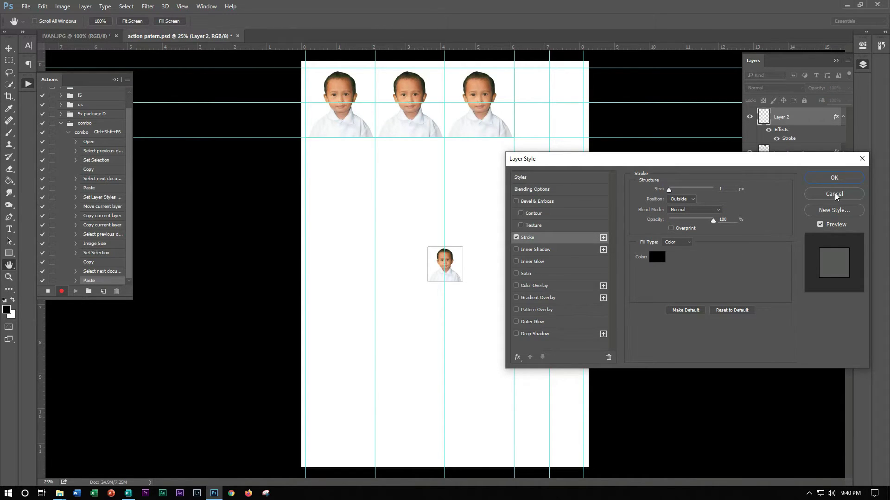
{"action": "left_click", "coordinate": [833, 178]}
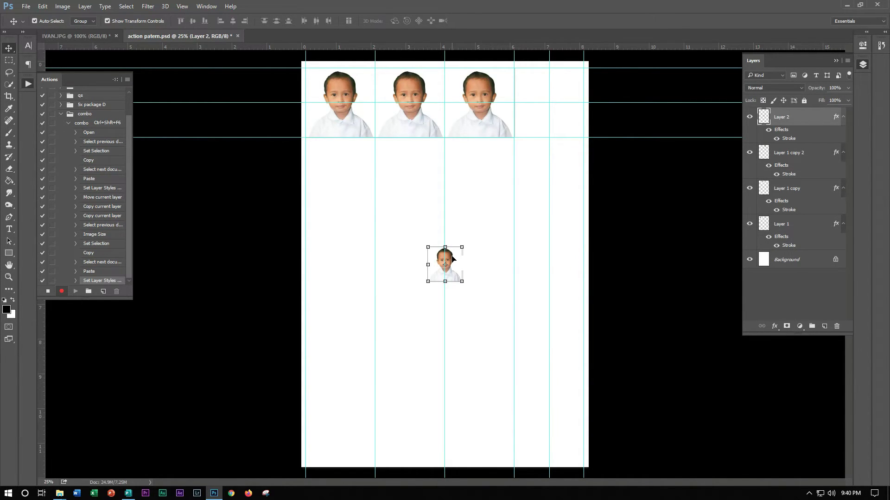
{"action": "left_click_drag", "start_coordinate": [453, 258], "coordinate": [543, 83]}
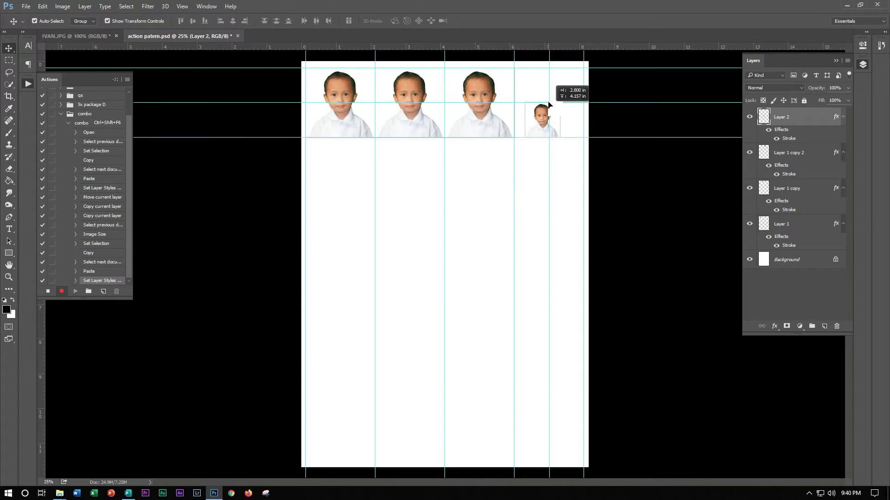
- Snap the small photo into the top-right cell and duplicate it into the next position
{"action": "left_click_drag", "start_coordinate": [543, 83], "coordinate": [540, 82]}
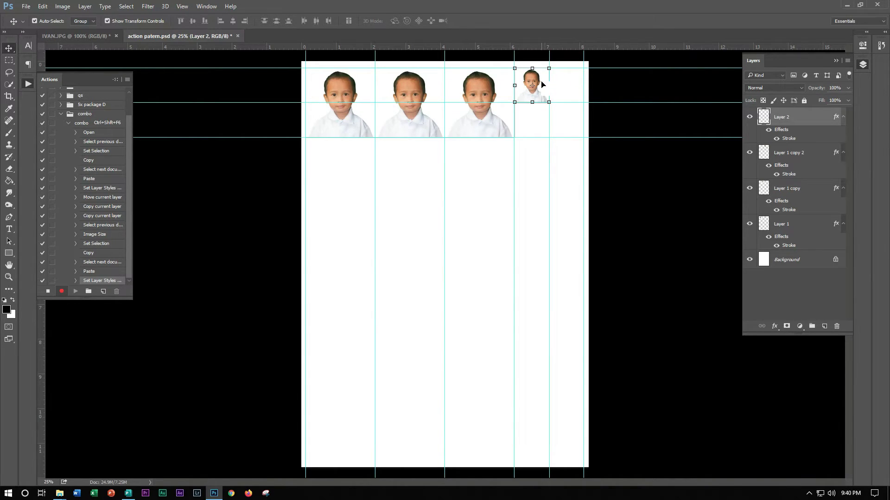
{"action": "scroll", "coordinate": [542, 79], "scroll_direction": "up", "scroll_amount": 2}
{"action": "scroll", "coordinate": [538, 69], "scroll_direction": "up", "scroll_amount": 2}
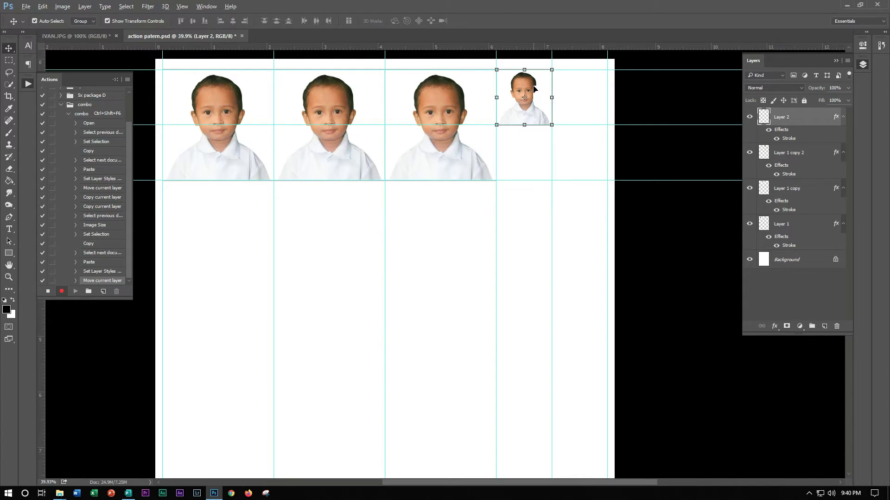
{"action": "mouse_move", "coordinate": [534, 89]}
{"action": "left_mouse_down"}
{"action": "mouse_move", "coordinate": [584, 90]}
{"action": "mouse_move", "coordinate": [585, 144]}
{"action": "mouse_move", "coordinate": [536, 139]}
{"action": "left_mouse_up"}
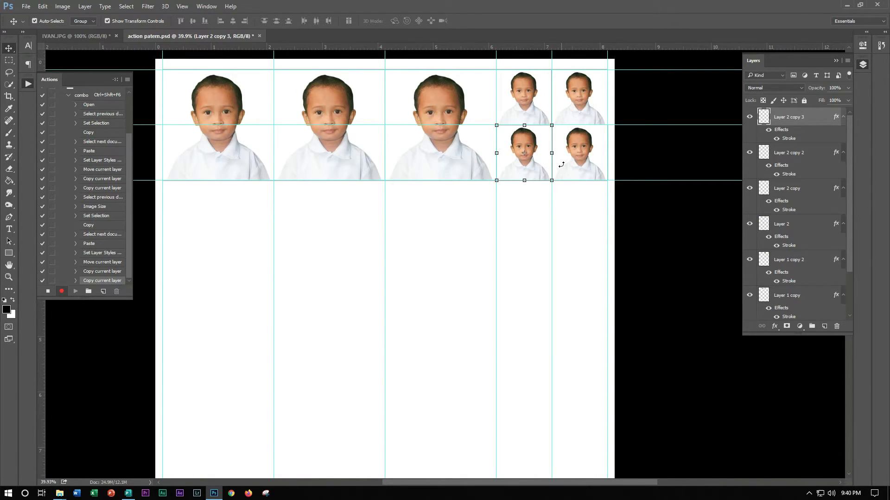
{"action": "scroll", "coordinate": [563, 170], "scroll_direction": "down", "scroll_amount": 1, "text": "alt"}
{"action": "scroll", "coordinate": [540, 145], "scroll_direction": "up", "scroll_amount": 1, "text": "alt"}
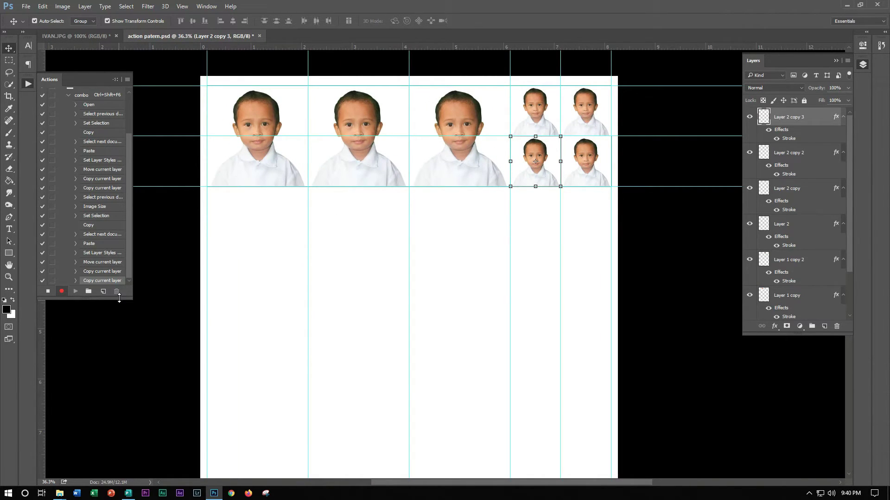
- Stop recording the combo action in the Actions panel
{"action": "left_click_drag", "start_coordinate": [393, 231], "coordinate": [90, 311]}
{"action": "left_click", "coordinate": [47, 291]}
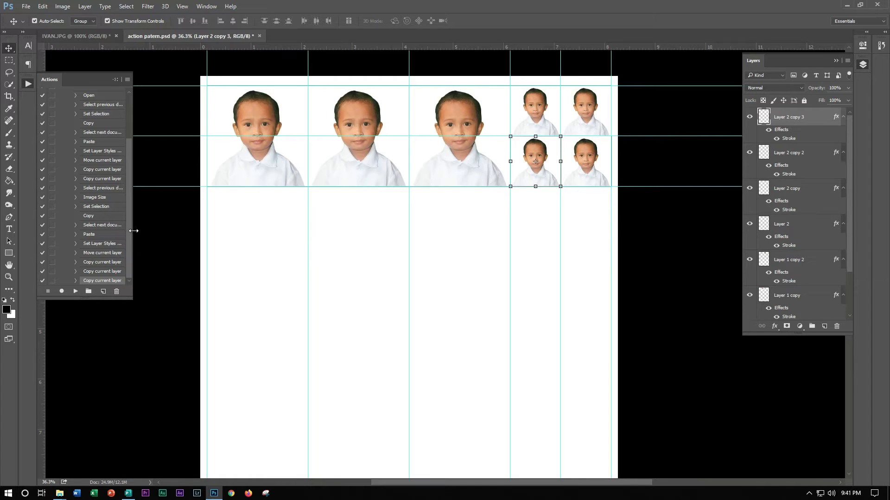
{"action": "mouse_move", "coordinate": [144, 253]}
{"action": "left_mouse_down"}
{"action": "mouse_move", "coordinate": [128, 189]}
{"action": "mouse_move", "coordinate": [130, 145]}
{"action": "left_mouse_up"}
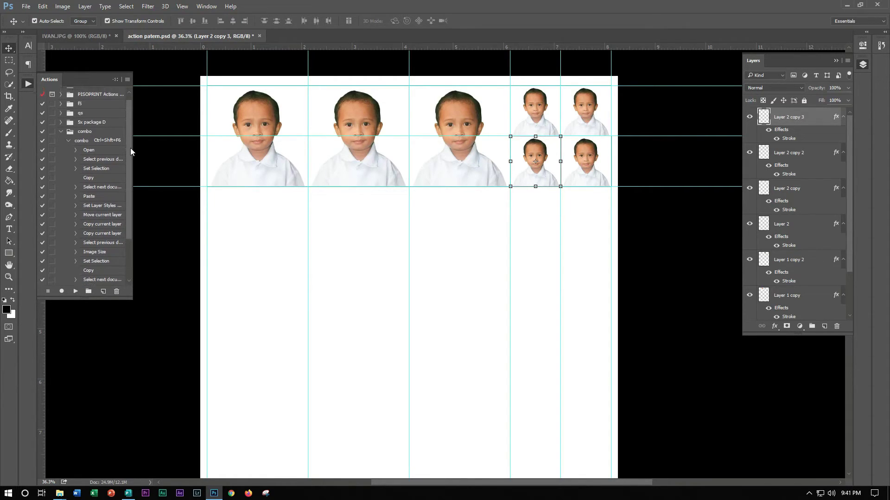
- Save the combo action set as a file in the ID ACTION folder
{"action": "left_click", "coordinate": [94, 133]}
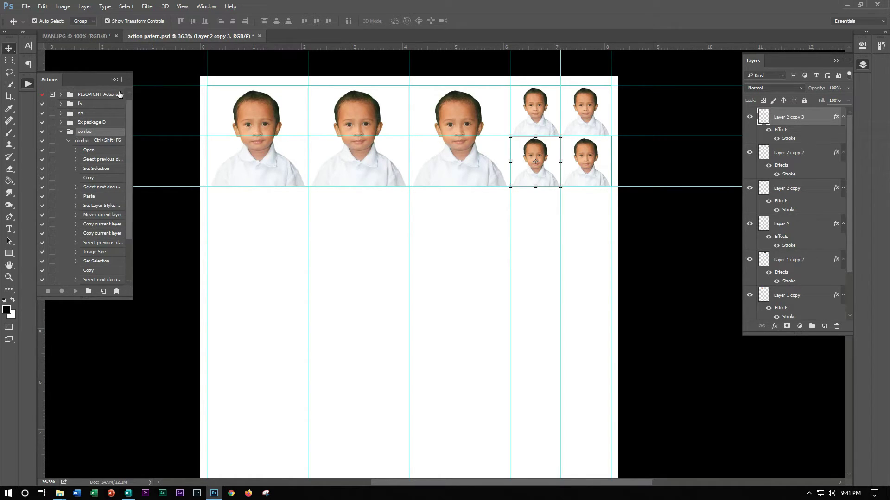
{"action": "left_click", "coordinate": [127, 80]}
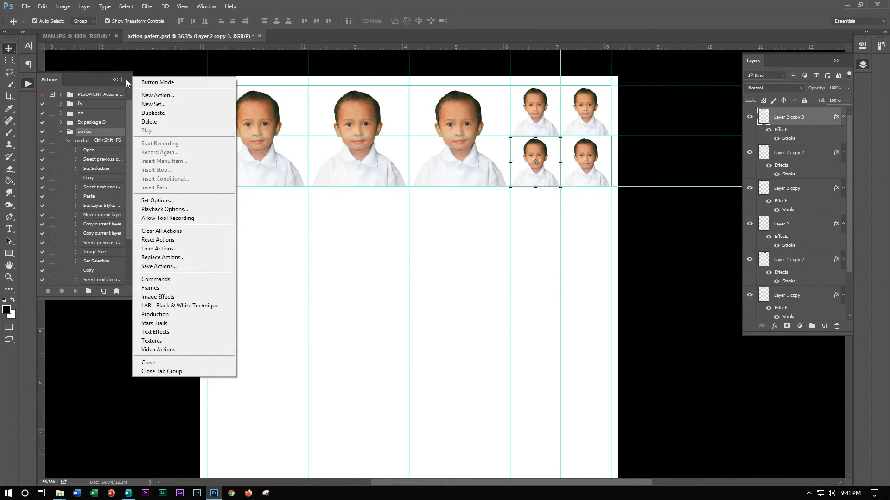
{"action": "left_click", "coordinate": [159, 266]}
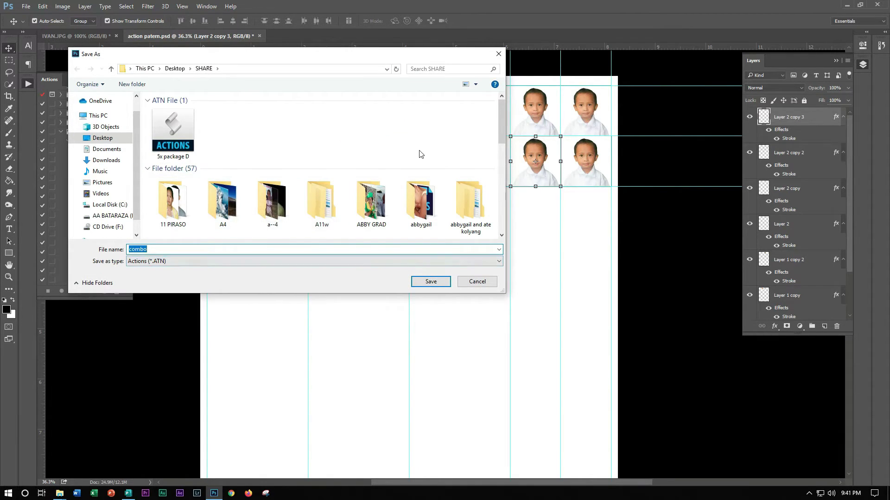
{"action": "left_click_drag", "start_coordinate": [502, 134], "coordinate": [502, 200]}
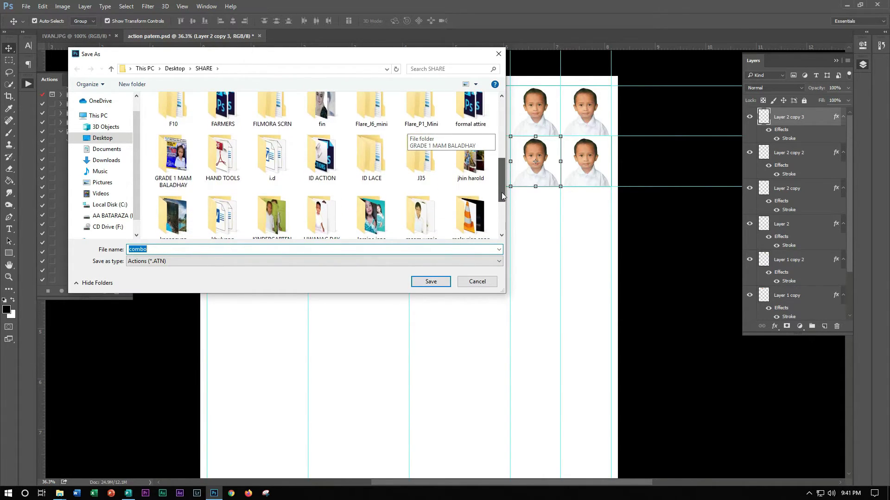
{"action": "left_click_drag", "start_coordinate": [502, 200], "coordinate": [501, 193]}
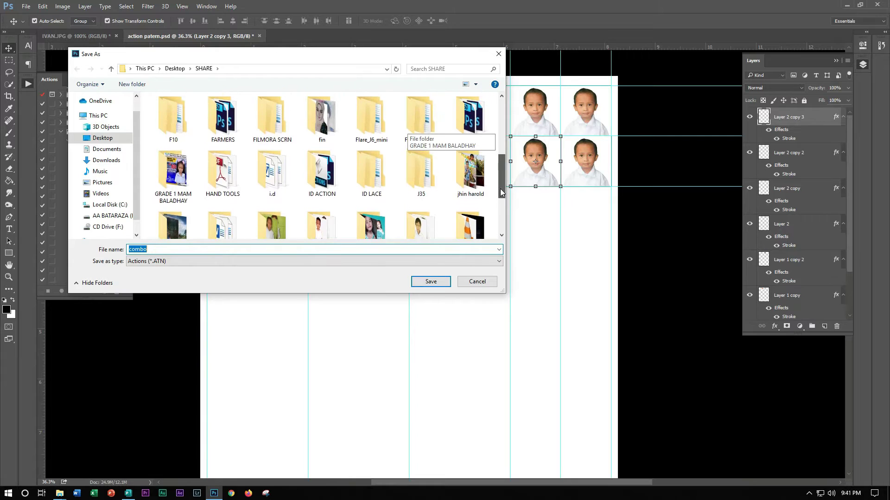
{"action": "double_click", "coordinate": [331, 193]}
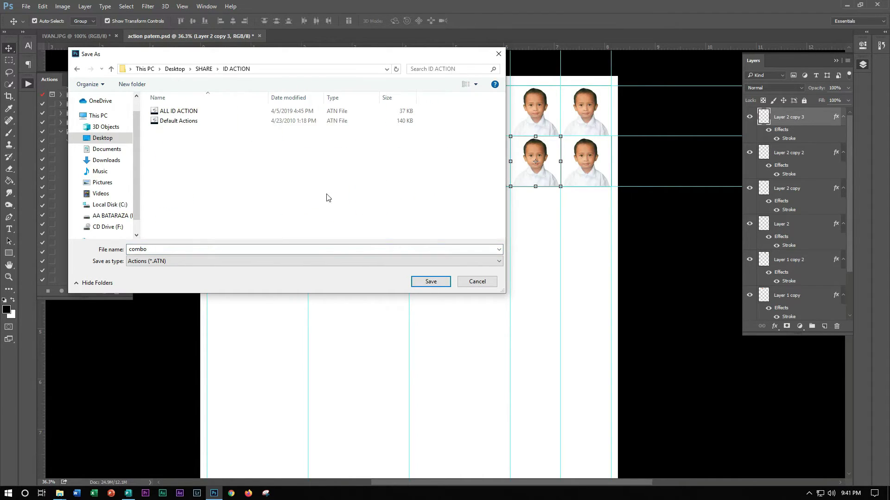
{"action": "left_click", "coordinate": [155, 249]}
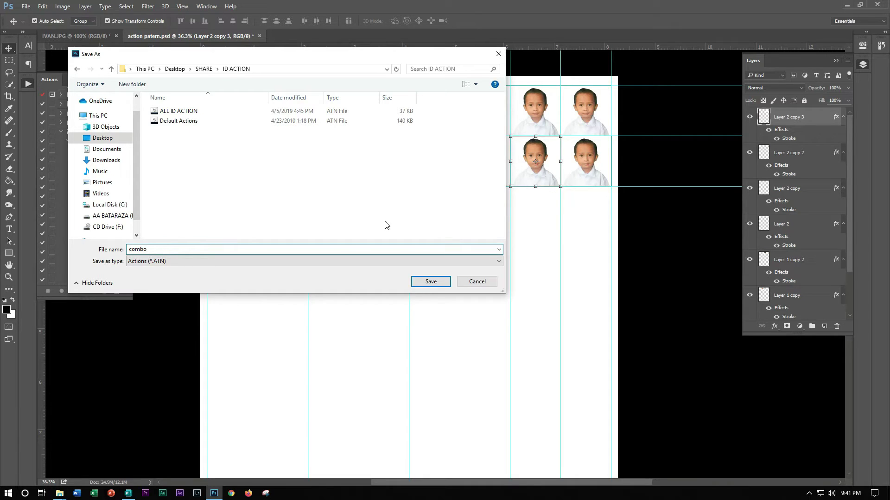
{"action": "left_click", "coordinate": [431, 282]}
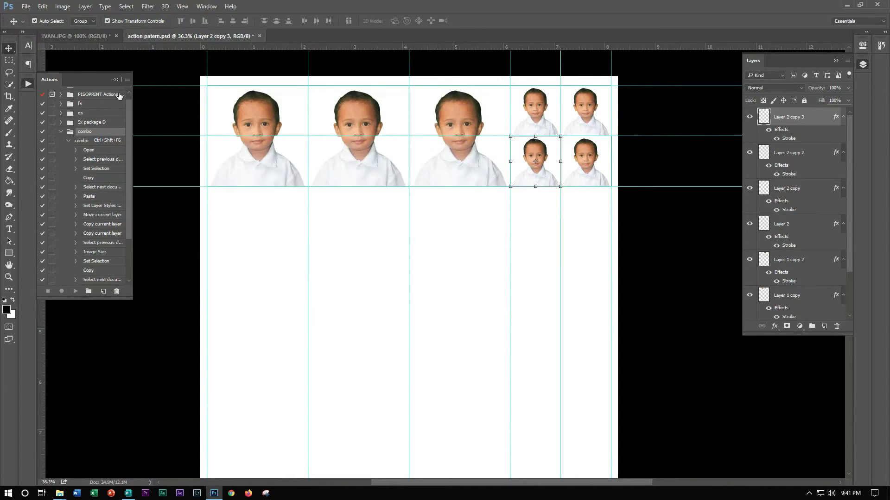
- Expand the combo set to list its steps, then close action patern.psd
{"action": "left_click", "coordinate": [61, 133]}
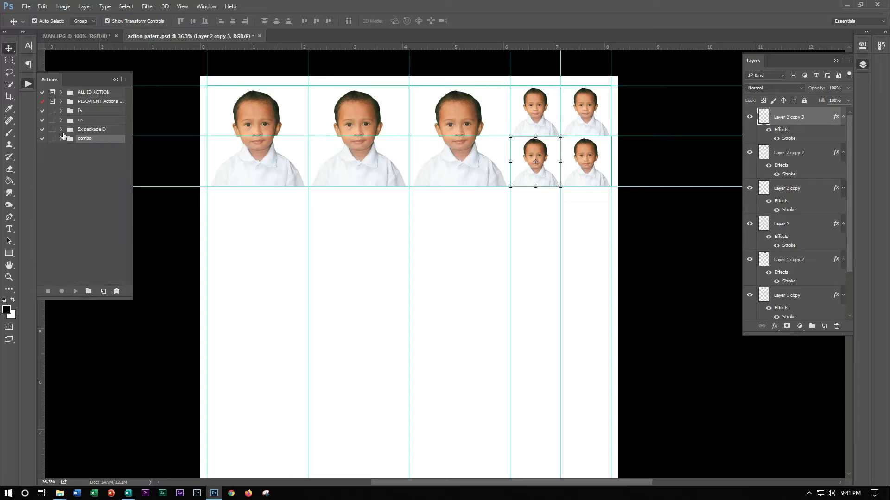
{"action": "left_click", "coordinate": [61, 139]}
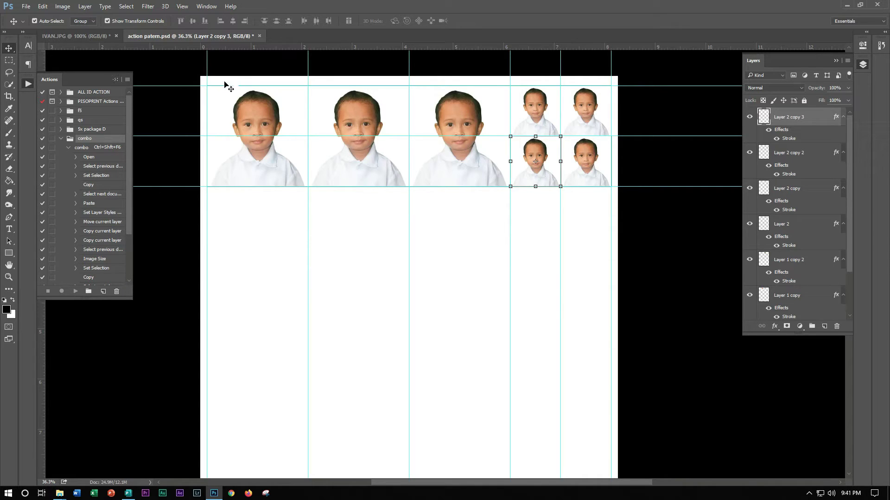
{"action": "left_click", "coordinate": [260, 36]}
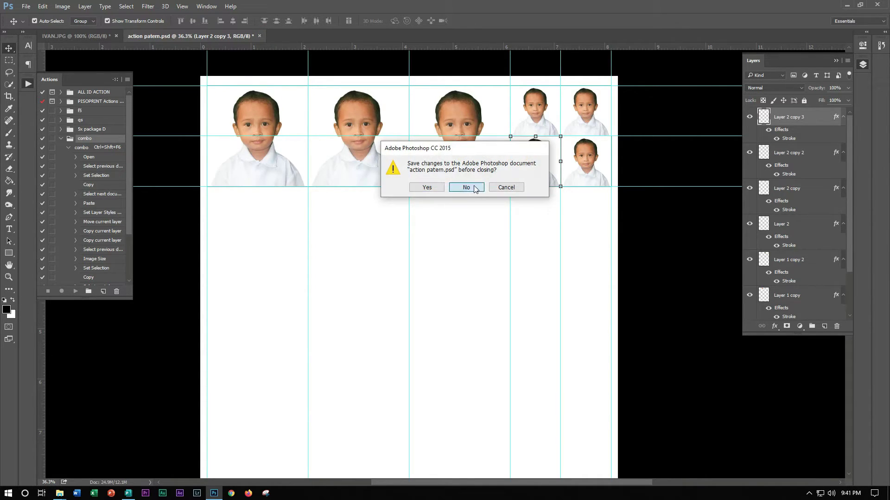
- Close both action patern.psd and IVAN.JPG, choosing No to discard changes
{"action": "left_click", "coordinate": [477, 192]}
{"action": "left_click", "coordinate": [116, 36]}
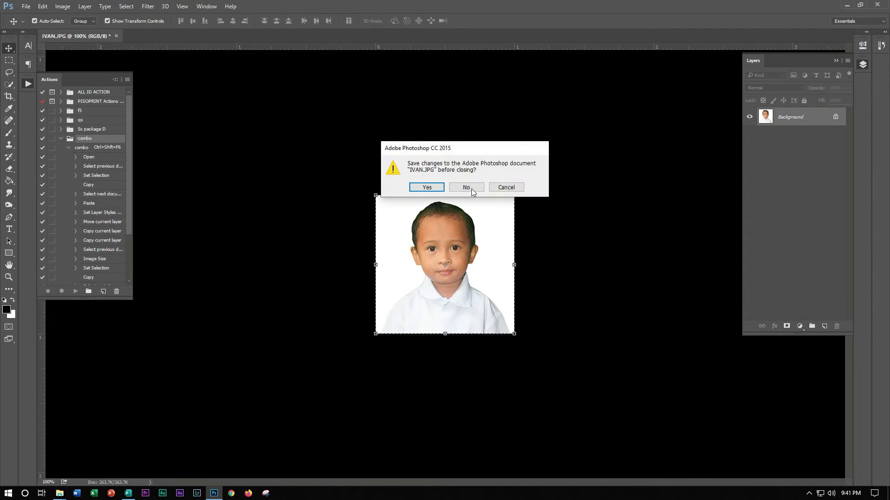
{"action": "left_click", "coordinate": [468, 188]}
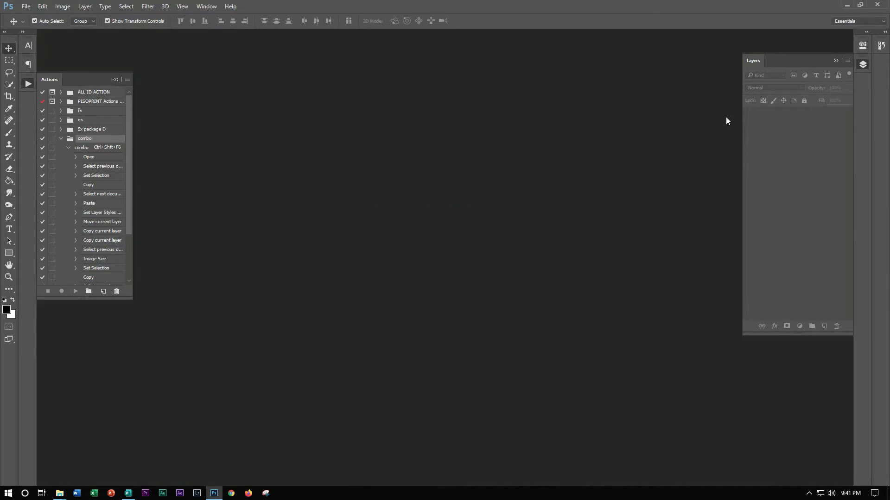
- Minimize Photoshop, preview IMG_1271 in SPMA1, then drag the IVAN photo into Photoshop
{"action": "left_click", "coordinate": [850, 5]}
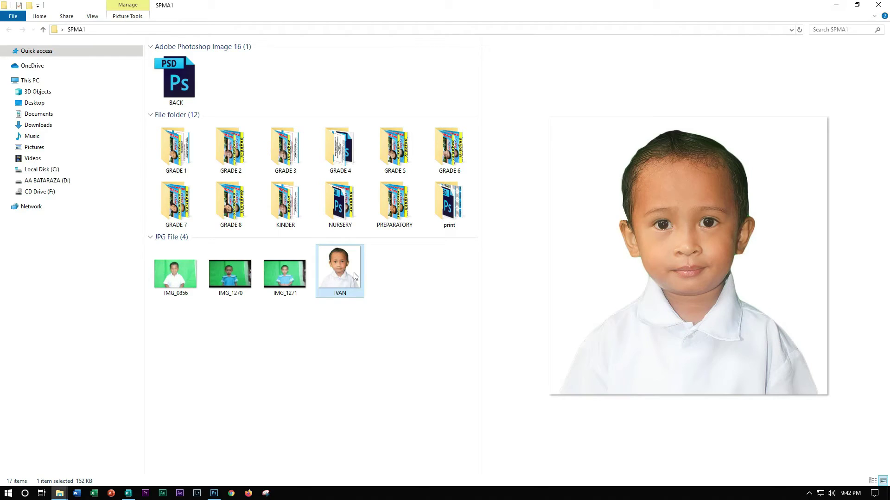
{"action": "left_click_drag", "start_coordinate": [355, 276], "coordinate": [325, 324]}
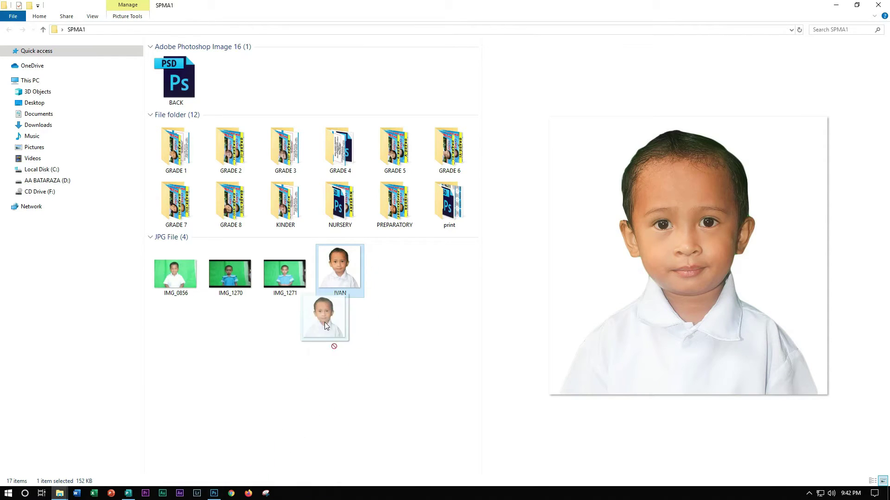
{"action": "left_click", "coordinate": [294, 279]}
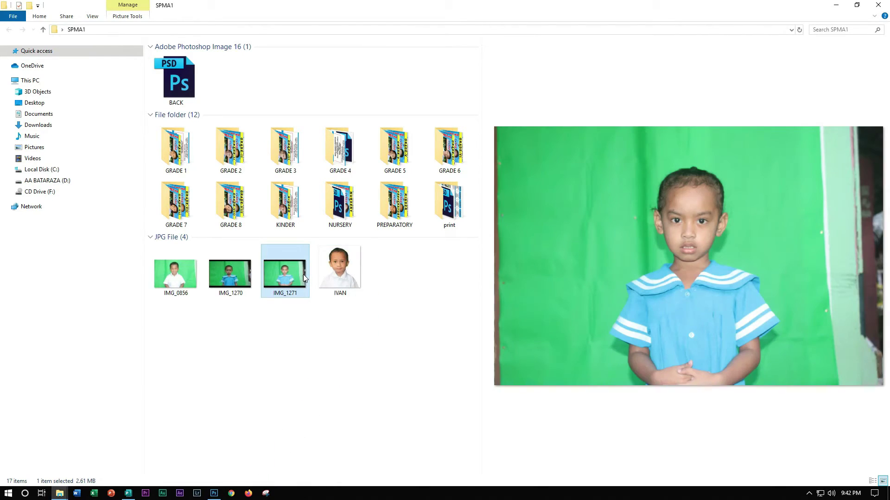
{"action": "left_click", "coordinate": [338, 276]}
{"action": "mouse_move", "coordinate": [349, 276]}
{"action": "left_mouse_down"}
{"action": "mouse_move", "coordinate": [267, 425]}
{"action": "mouse_move", "coordinate": [292, 234]}
{"action": "mouse_move", "coordinate": [106, 172]}
{"action": "left_mouse_up"}
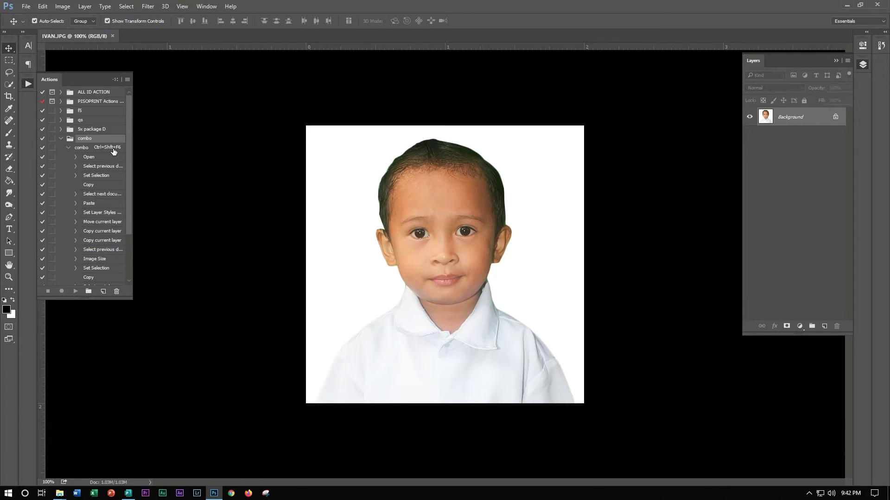
- Run the combo action on IVAN.JPG and delete the four old photos from the Publisher page
{"action": "key", "text": "ctrl"}
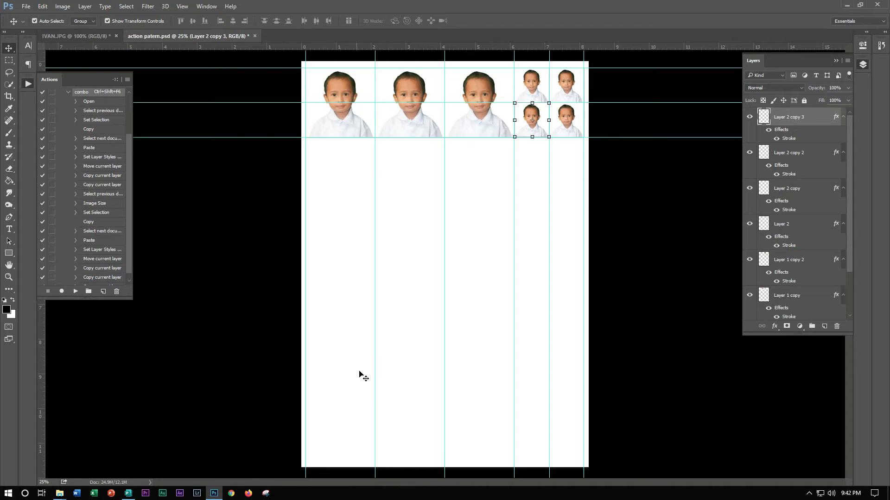
{"action": "left_click", "coordinate": [130, 494]}
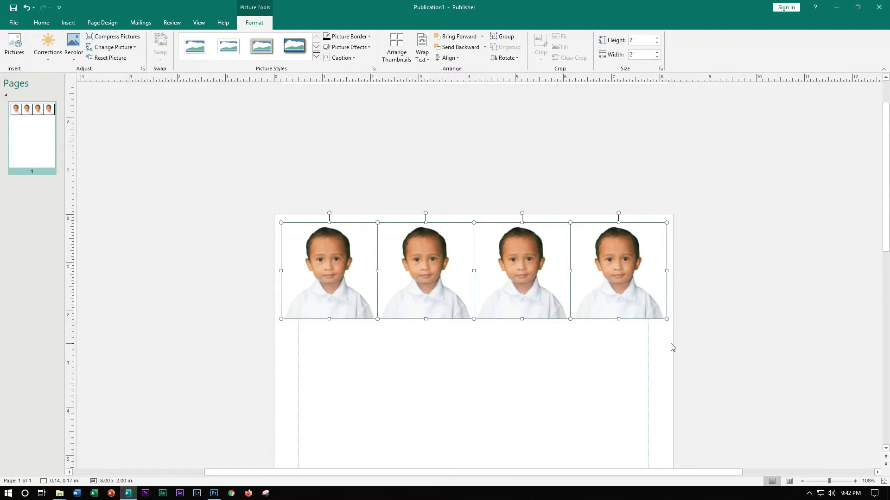
{"action": "key", "text": "Delete"}
{"action": "scroll", "coordinate": [445, 302], "scroll_direction": "down", "scroll_amount": 2}
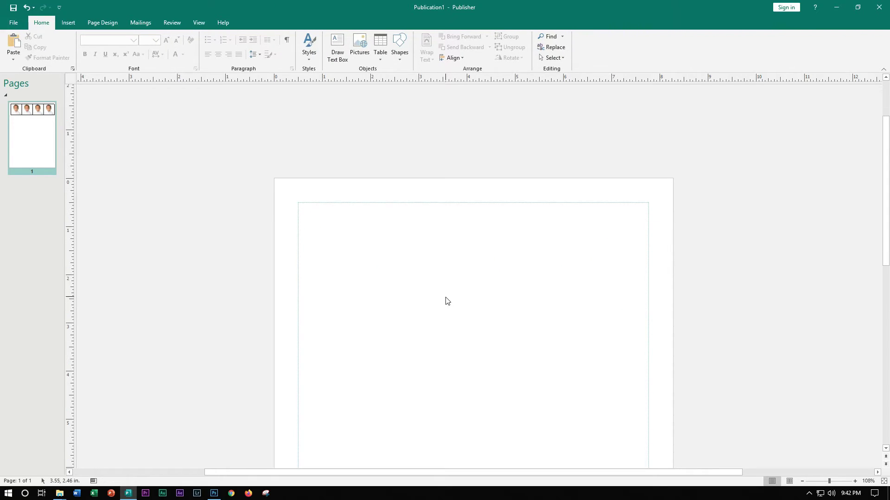
- Select all the layout's photo layers in Photoshop and drag the strip onto the Publisher page
{"action": "left_click", "coordinate": [835, 7]}
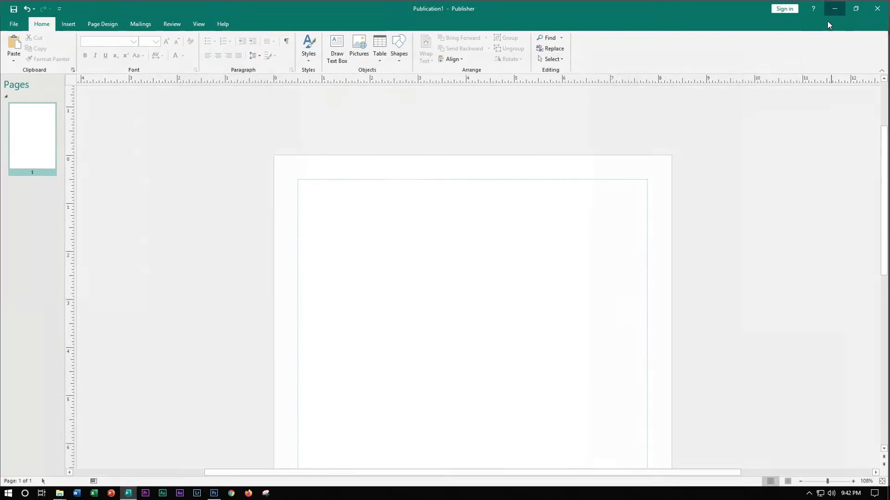
{"action": "left_click_drag", "start_coordinate": [586, 173], "coordinate": [350, 80]}
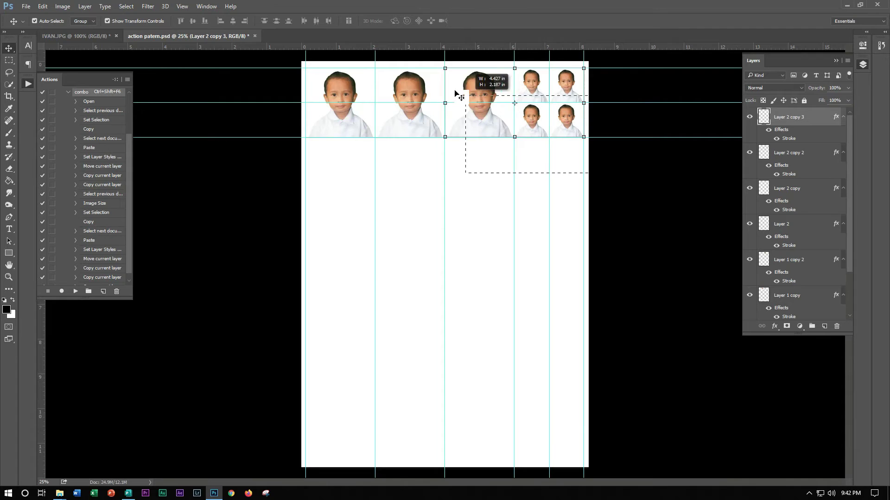
{"action": "mouse_move", "coordinate": [342, 111]}
{"action": "left_mouse_down"}
{"action": "mouse_move", "coordinate": [128, 494]}
{"action": "mouse_move", "coordinate": [330, 195]}
{"action": "left_mouse_up"}
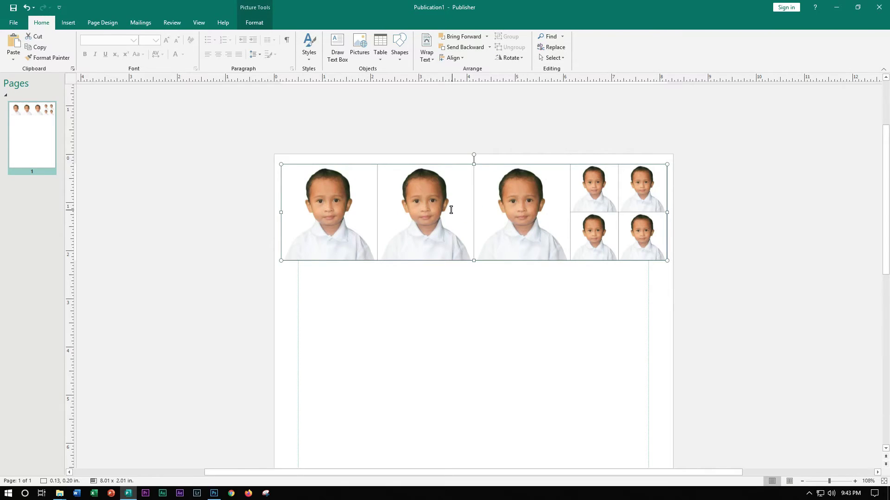
- Zoom out to view the whole A4 page with the pasted IVAN strip
{"action": "scroll", "coordinate": [451, 210], "scroll_direction": "up", "scroll_amount": 5, "text": "ctrl"}
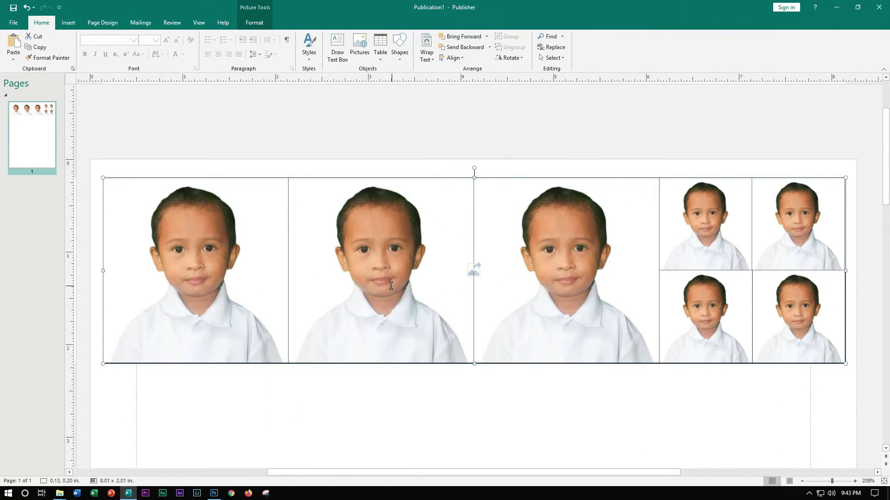
{"action": "scroll", "coordinate": [485, 280], "scroll_direction": "up", "scroll_amount": 3, "text": "ctrl"}
{"action": "scroll", "coordinate": [368, 283], "scroll_direction": "up", "scroll_amount": 2, "text": "ctrl"}
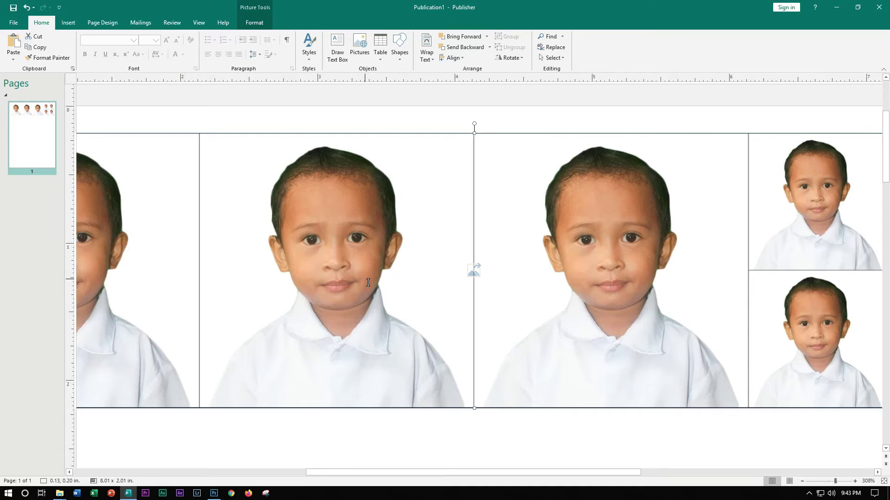
{"action": "scroll", "coordinate": [368, 283], "scroll_direction": "up", "scroll_amount": 1, "text": "ctrl"}
{"action": "scroll", "coordinate": [369, 283], "scroll_direction": "down", "scroll_amount": 11, "text": "ctrl"}
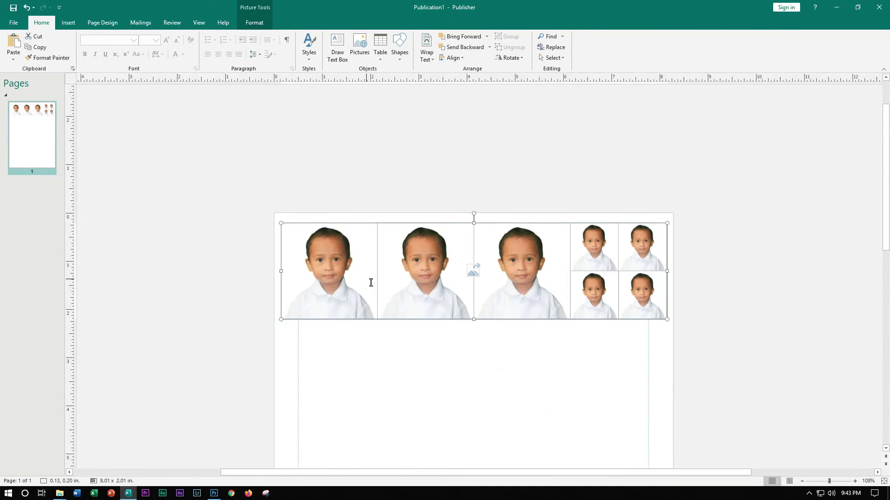
{"action": "scroll", "coordinate": [369, 282], "scroll_direction": "up", "scroll_amount": 3, "text": "ctrl"}
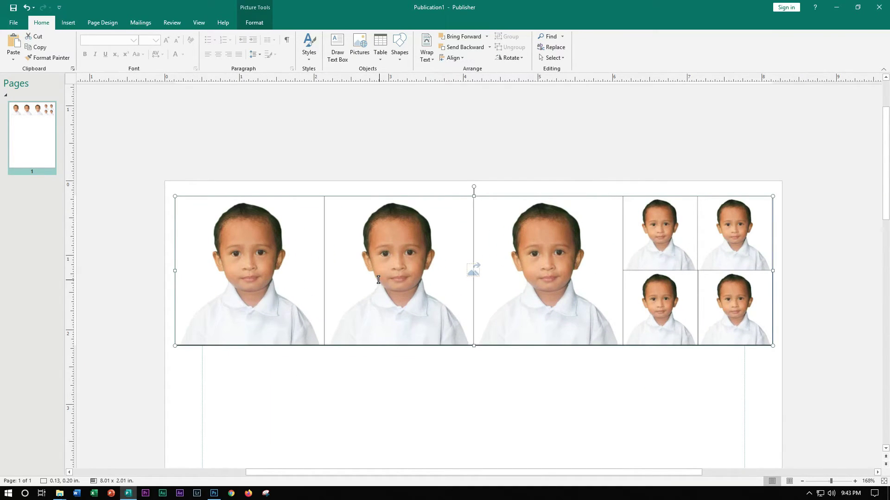
{"action": "scroll", "coordinate": [374, 280], "scroll_direction": "up", "scroll_amount": 2, "text": "ctrl"}
{"action": "scroll", "coordinate": [375, 279], "scroll_direction": "up", "scroll_amount": 1, "text": "ctrl"}
{"action": "scroll", "coordinate": [376, 278], "scroll_direction": "down", "scroll_amount": 3, "text": "ctrl"}
- Nudge the 8 × 2 inch IVAN strip with Alt+arrows to sit across the page's top edge
{"action": "key", "text": "alt+Up"}
{"action": "key", "text": "alt+Right"}
{"action": "key", "text": "alt+Right"}
{"action": "key", "text": "alt+Up"}
{"action": "key", "text": "alt+Up"}
{"action": "key", "text": "alt+Left"}
{"action": "key", "text": "alt+Left"}
{"action": "key", "text": "alt+Up"}
{"action": "key", "text": "alt+Up"}
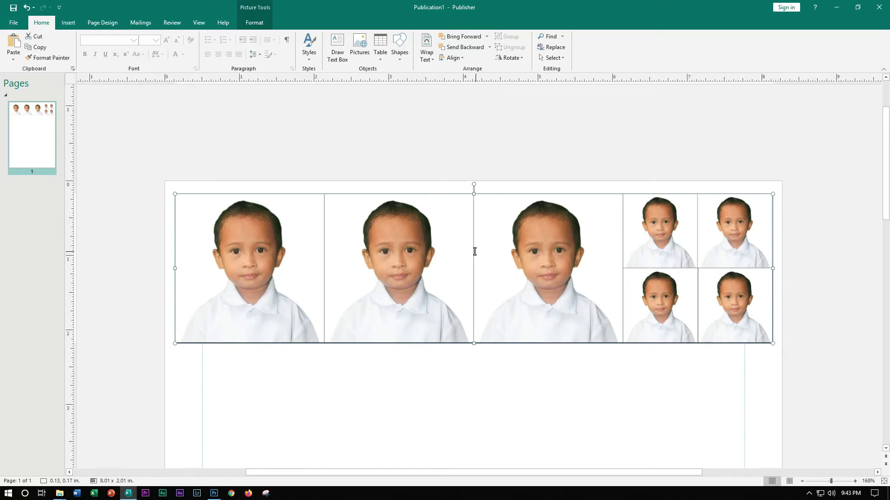
- Check the strip's placement on the page and minimize Publisher
{"action": "scroll", "coordinate": [475, 251], "scroll_direction": "down", "scroll_amount": 3, "text": "ctrl"}
{"action": "scroll", "coordinate": [478, 255], "scroll_direction": "down", "scroll_amount": 3}
{"action": "mouse_move", "coordinate": [473, 210]}
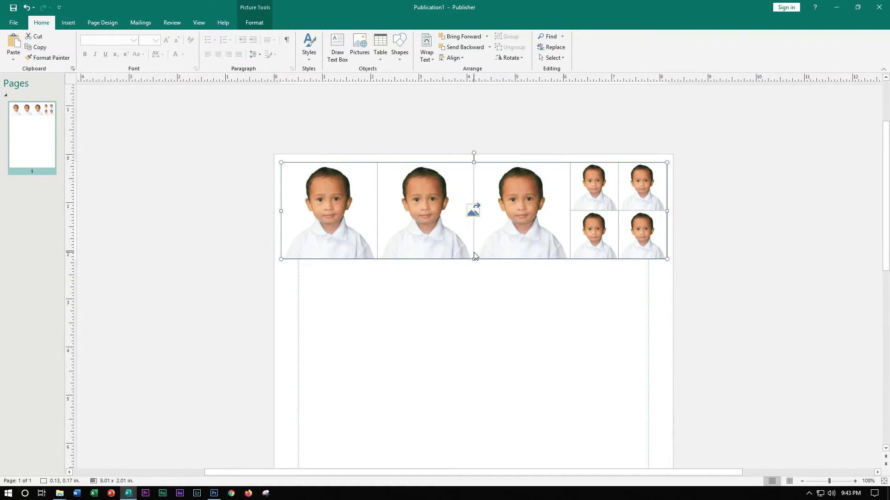
{"action": "scroll", "coordinate": [473, 213], "scroll_direction": "up", "scroll_amount": 1}
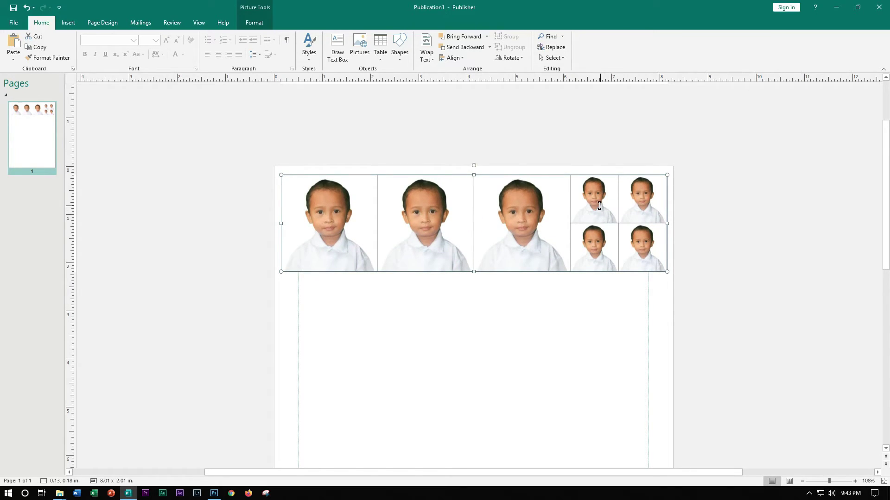
{"action": "left_click", "coordinate": [837, 11]}
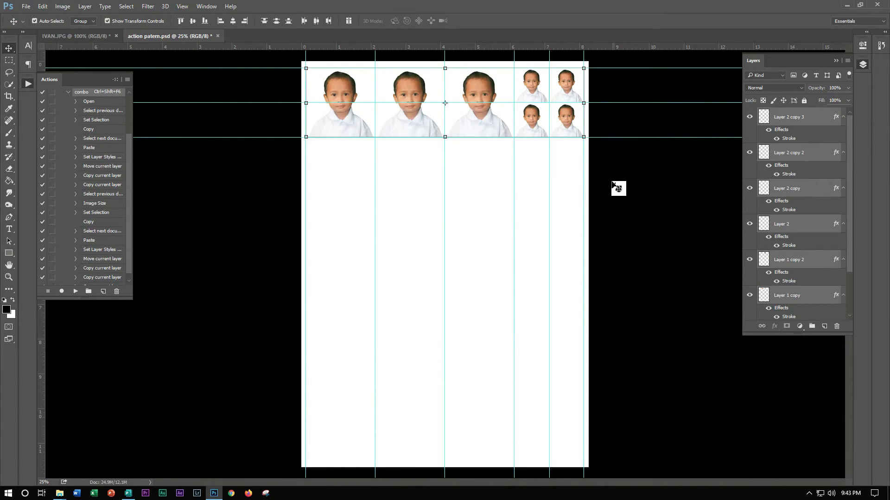
- Close action patern.psd and IVAN.JPG without saving, then minimize Photoshop
{"action": "left_click", "coordinate": [219, 36]}
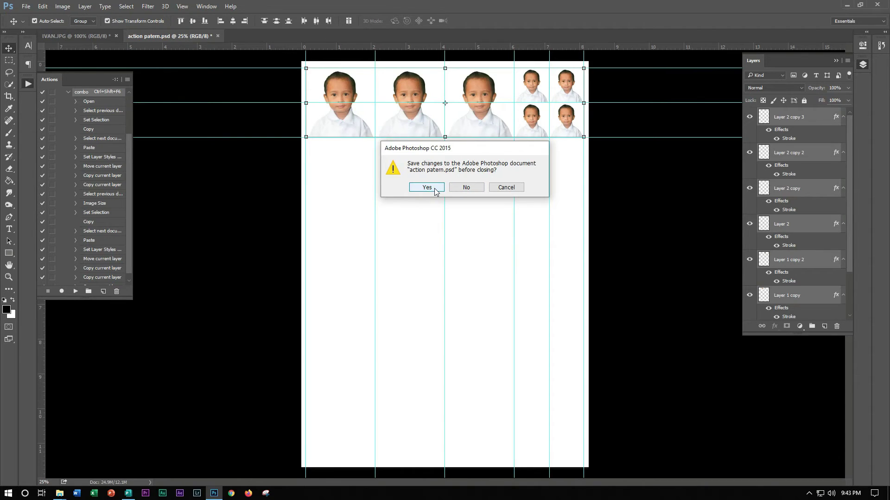
{"action": "left_click", "coordinate": [467, 187]}
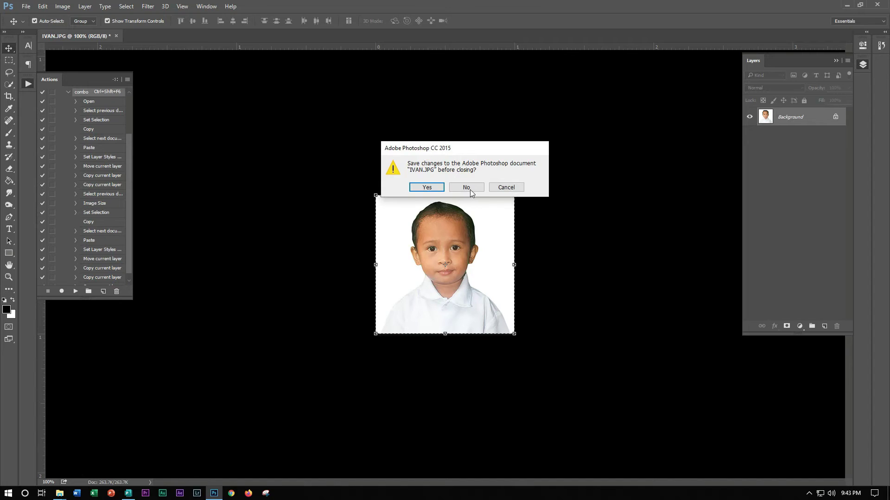
{"action": "left_click", "coordinate": [467, 188]}
{"action": "left_click", "coordinate": [846, 5]}
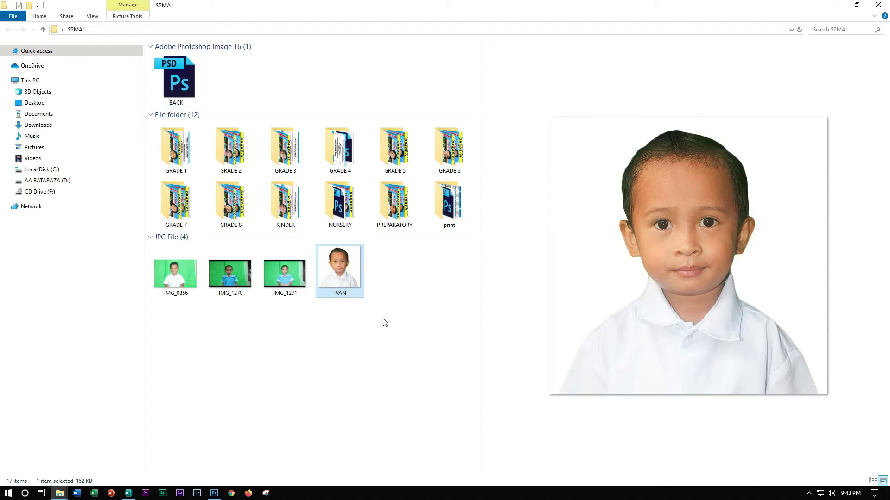
- Drag IVAN.JPG from the SPMA1 folder onto the Photoshop canvas to open it
{"action": "left_click_drag", "start_coordinate": [346, 280], "coordinate": [366, 155]}
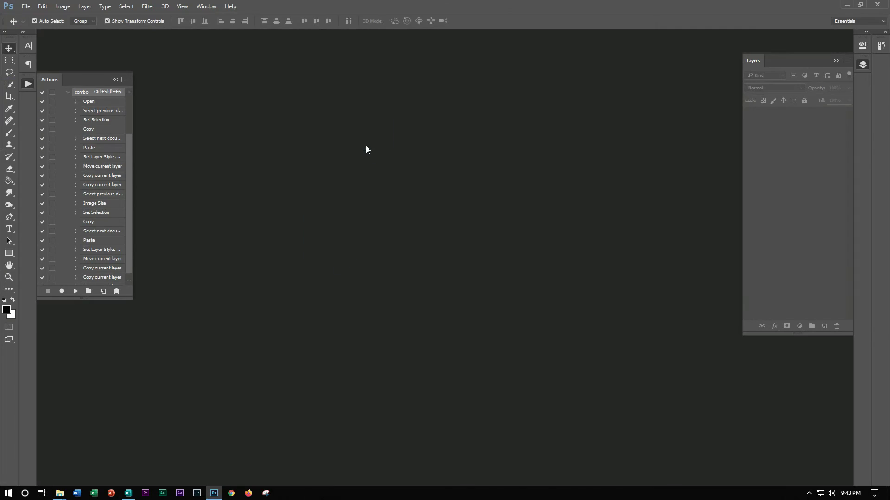
{"action": "left_click_drag", "start_coordinate": [365, 156], "coordinate": [365, 145]}
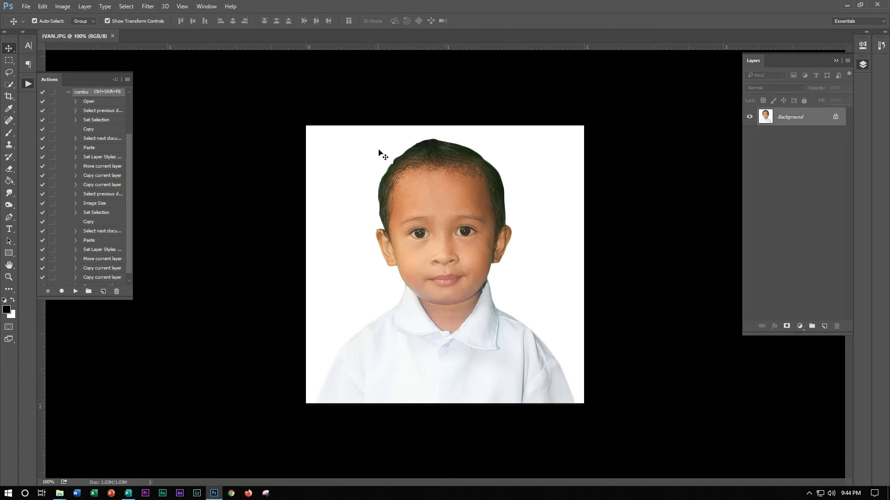
- Close IVAN and open IMG_0856 in Photoshop from the folder
{"action": "left_click", "coordinate": [112, 37]}
{"action": "left_click", "coordinate": [848, 5]}
{"action": "mouse_move", "coordinate": [158, 276]}
{"action": "left_mouse_down"}
{"action": "mouse_move", "coordinate": [218, 493]}
{"action": "mouse_move", "coordinate": [318, 295]}
{"action": "left_mouse_up"}
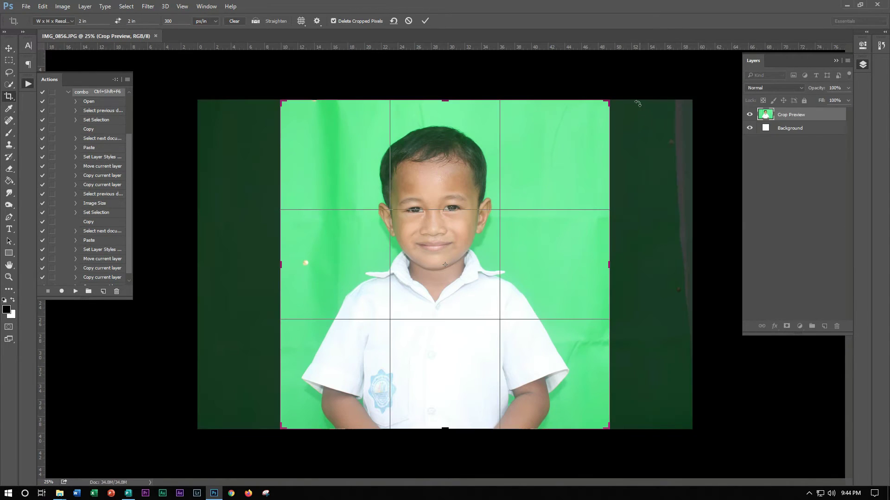
- Crop IMG_0856 to a 2 × 2 in square around the boy and save it as JPEG
{"action": "left_click_drag", "start_coordinate": [609, 100], "coordinate": [574, 135]}
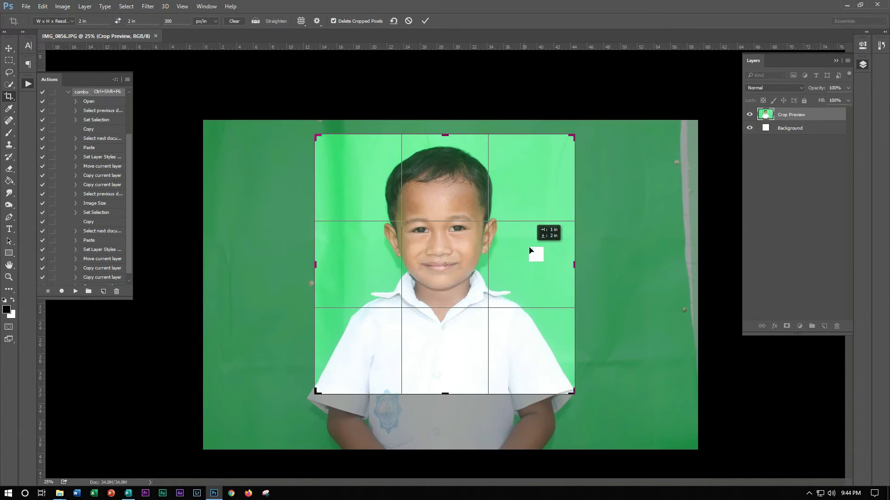
{"action": "key", "text": "Return"}
{"action": "left_click", "coordinate": [125, 36]}
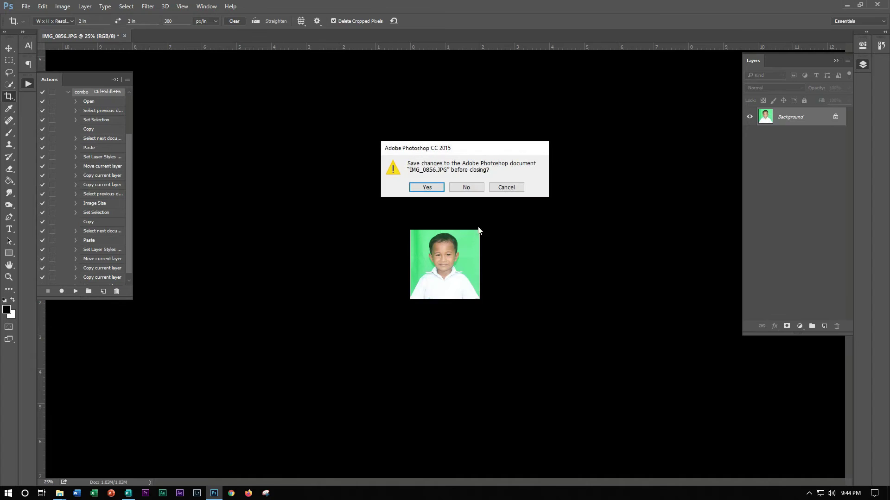
{"action": "left_click", "coordinate": [426, 188]}
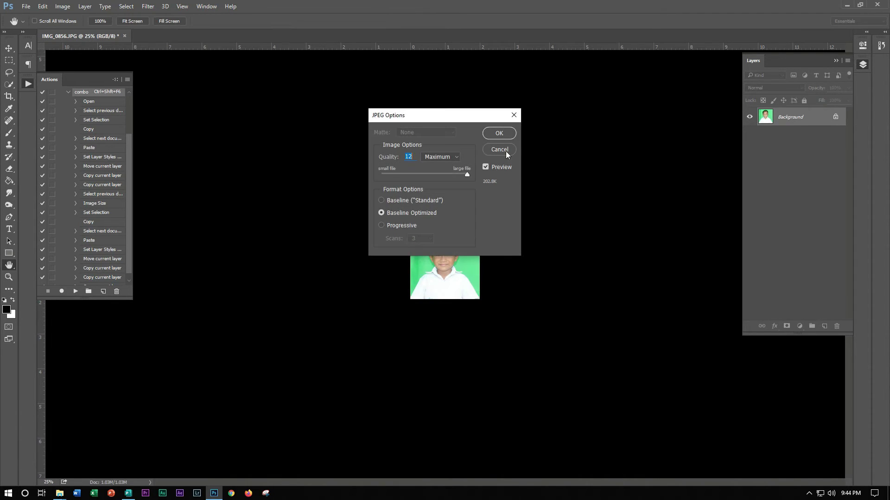
{"action": "left_click", "coordinate": [501, 136]}
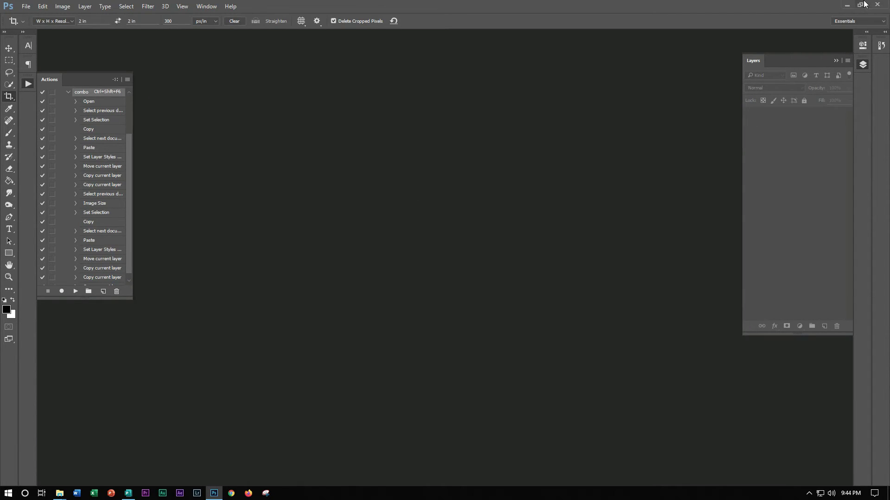
- Open IVAN and IMG_0856 together in Photoshop from the SPMA1 folder
{"action": "left_click", "coordinate": [847, 4]}
{"action": "left_click", "coordinate": [175, 269], "text": "ctrl"}
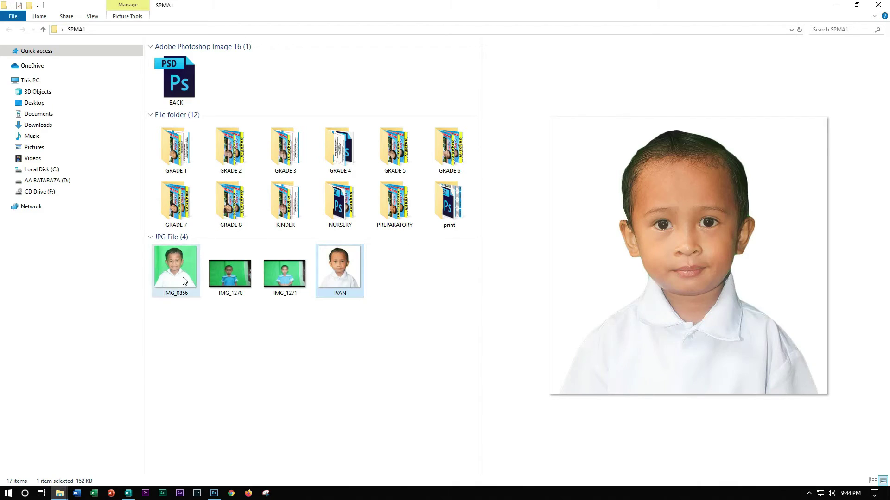
{"action": "mouse_move", "coordinate": [354, 292]}
{"action": "left_mouse_down"}
{"action": "mouse_move", "coordinate": [230, 480]}
{"action": "mouse_move", "coordinate": [375, 224]}
{"action": "left_mouse_up"}
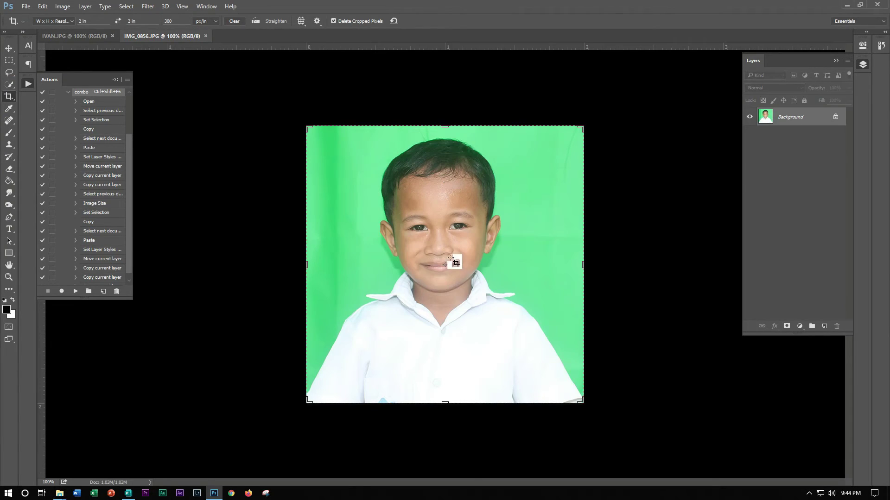
- Select the Move tool and run the combo action on the green IMG_0856 photo
{"action": "left_click", "coordinate": [8, 48]}
{"action": "key", "text": "ctrl"}
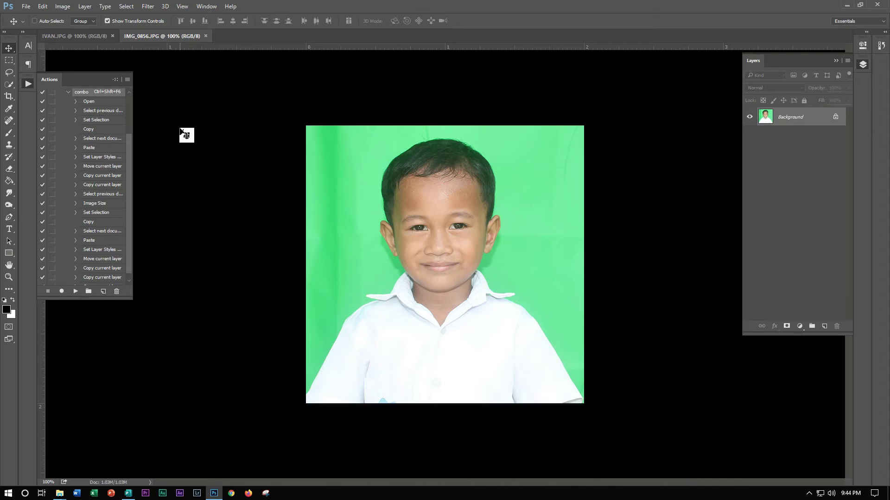
{"action": "left_click_drag", "start_coordinate": [108, 95], "coordinate": [155, 129]}
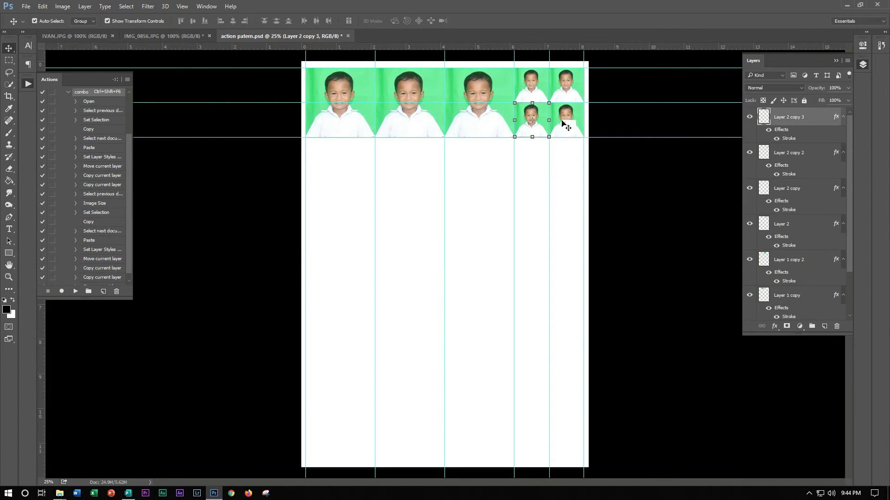
- Marquee-select all photo layers of the resulting green-background strip
{"action": "scroll", "coordinate": [523, 103], "scroll_direction": "up", "scroll_amount": 5}
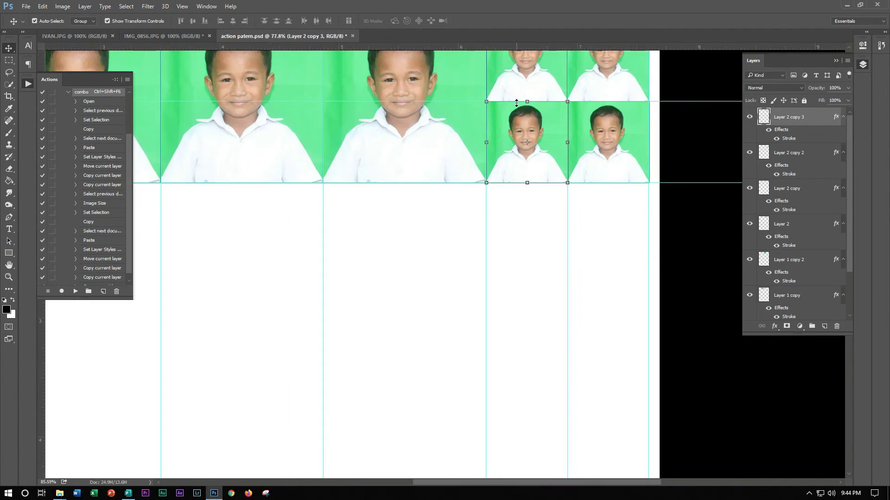
{"action": "scroll", "coordinate": [516, 103], "scroll_direction": "up", "scroll_amount": 2}
{"action": "scroll", "coordinate": [501, 139], "scroll_direction": "down", "scroll_amount": 5}
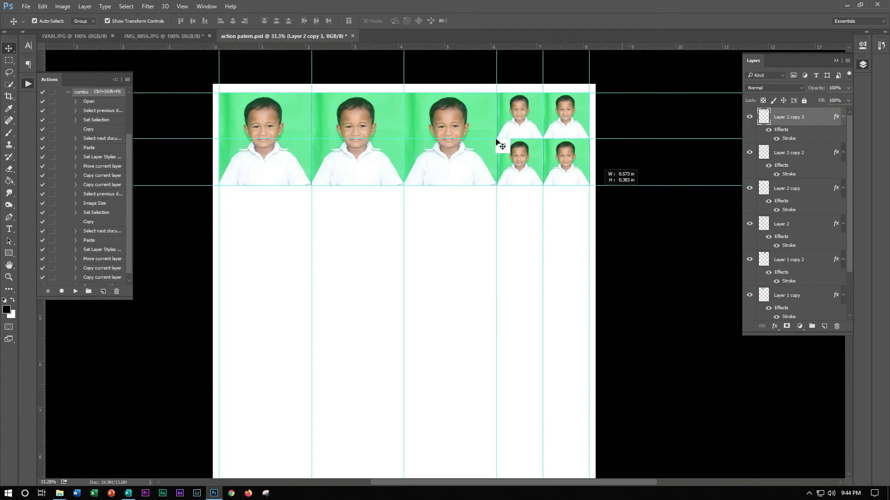
{"action": "mouse_move", "coordinate": [590, 203]}
{"action": "left_mouse_down"}
{"action": "mouse_move", "coordinate": [279, 214]}
{"action": "mouse_move", "coordinate": [305, 297]}
{"action": "left_mouse_up"}
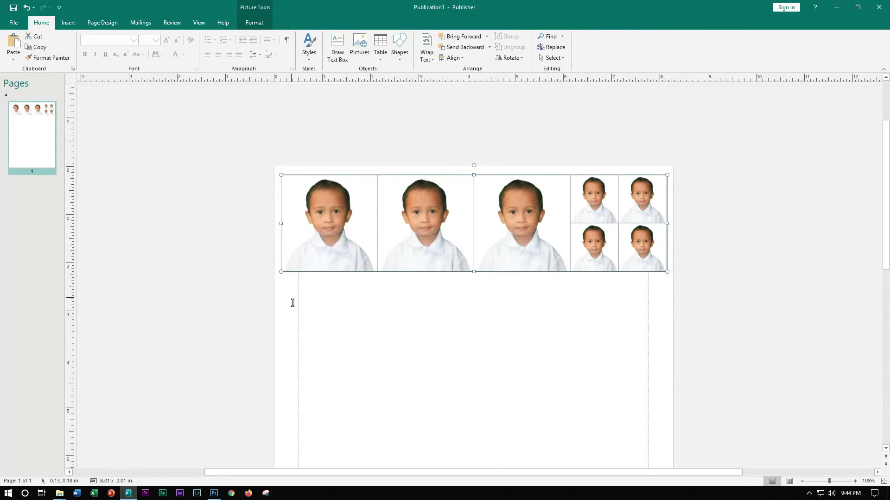
- Place the green strip directly under the white strip and open Print's printer list
{"action": "left_click_drag", "start_coordinate": [322, 313], "coordinate": [297, 266]}
{"action": "scroll", "coordinate": [530, 325], "scroll_direction": "down", "scroll_amount": 3}
{"action": "scroll", "coordinate": [530, 324], "scroll_direction": "down", "scroll_amount": 3}
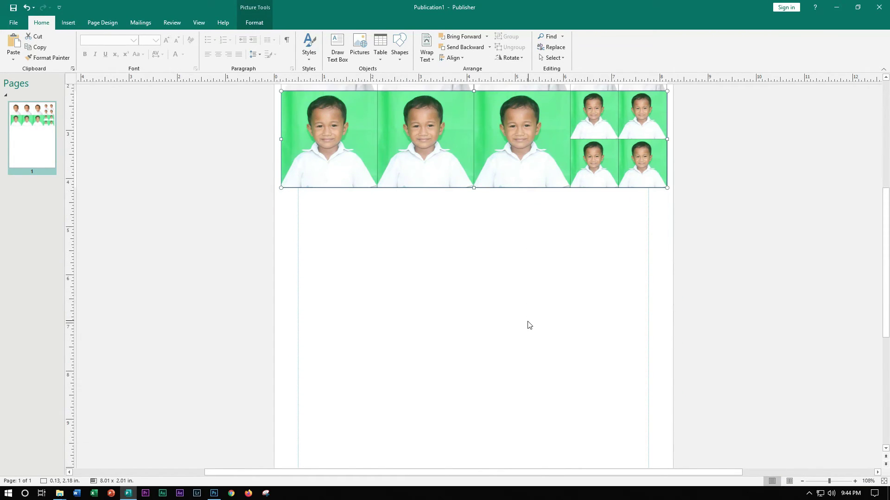
{"action": "scroll", "coordinate": [444, 348], "scroll_direction": "up", "scroll_amount": 5}
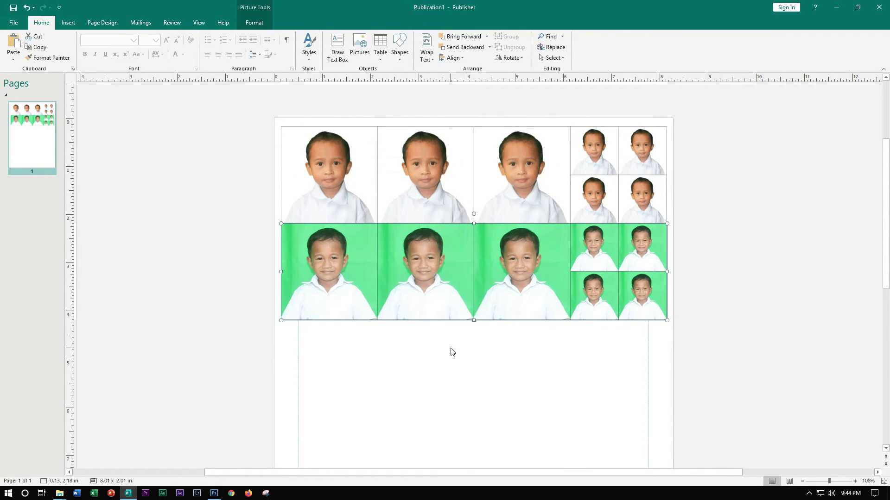
{"action": "mouse_move", "coordinate": [502, 288]}
{"action": "key", "text": "ctrl+p"}
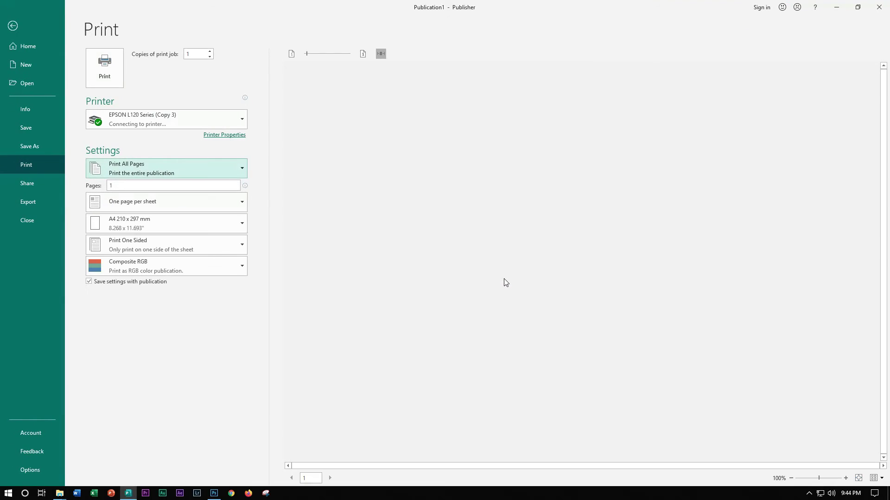
{"action": "left_click", "coordinate": [222, 120]}
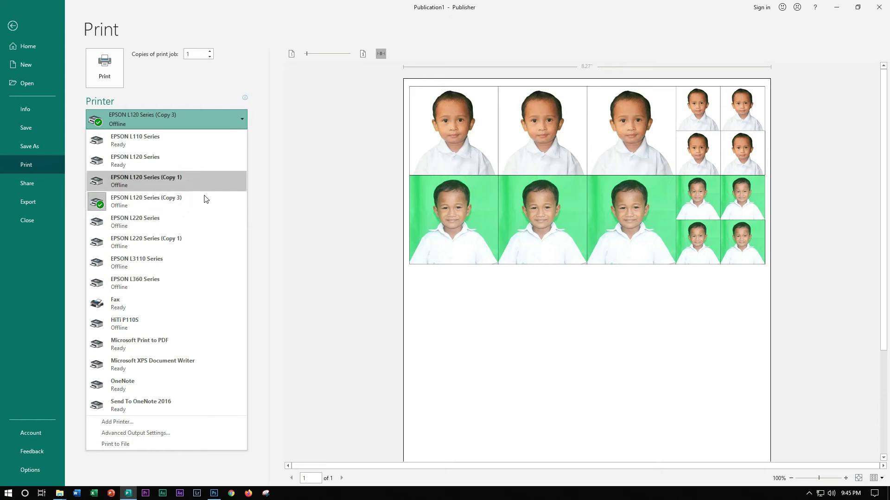
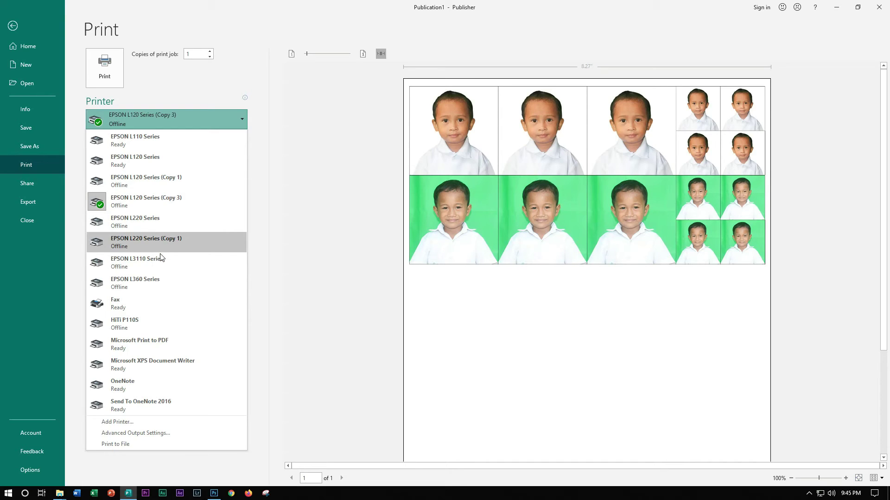
- Select the EPSON L110 Series printer and open its printer properties
{"action": "left_click", "coordinate": [155, 142]}
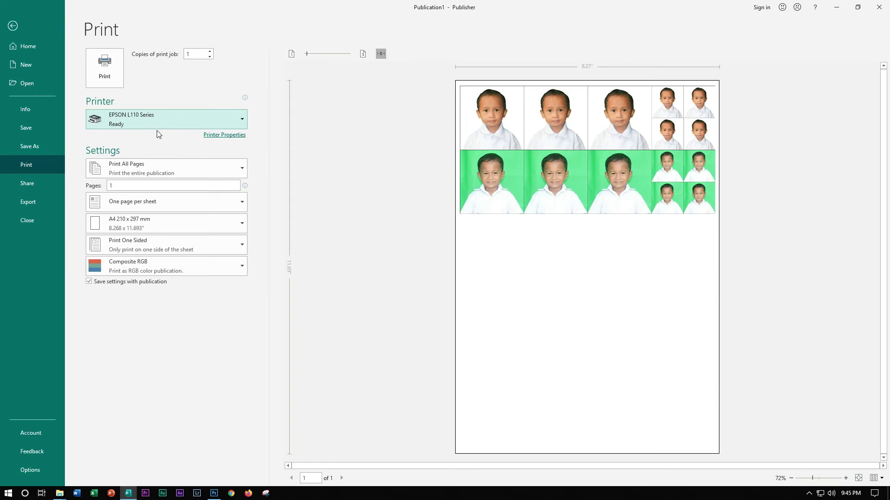
{"action": "left_click", "coordinate": [234, 137]}
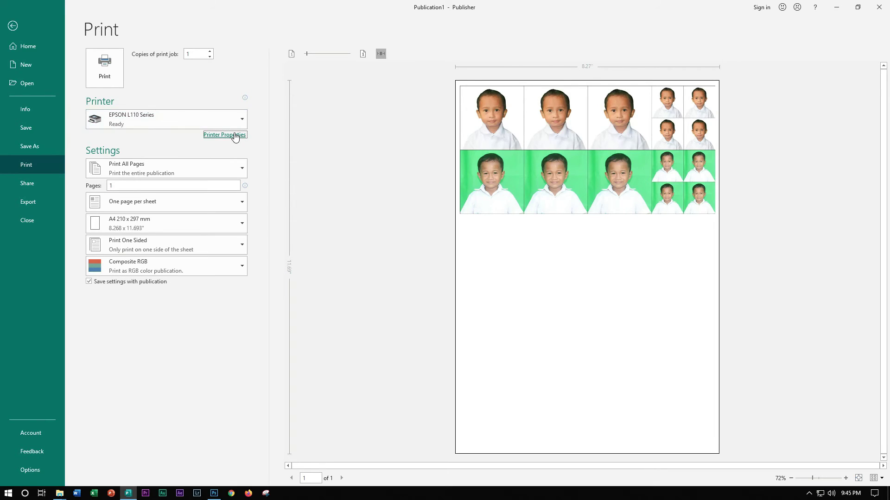
{"action": "left_click", "coordinate": [219, 92]}
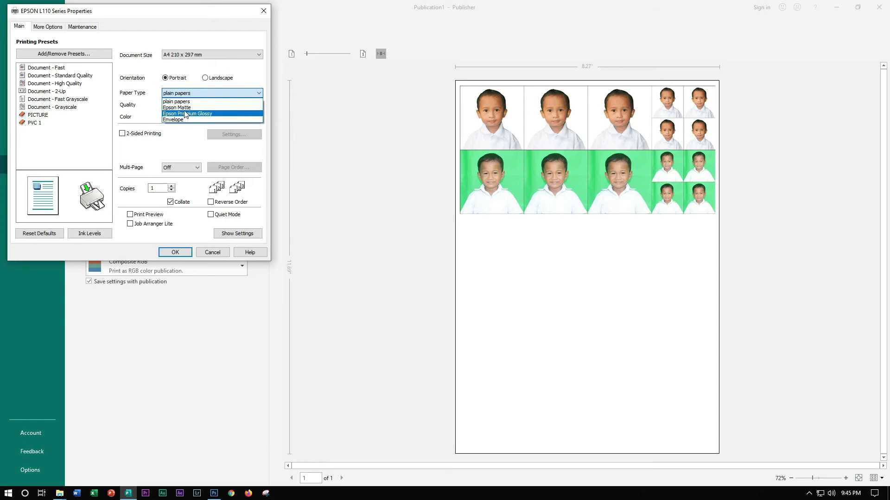
- Load the PICTURE preset's glossy photo settings, leaving the paper type unchanged
{"action": "left_click", "coordinate": [194, 96]}
{"action": "left_click", "coordinate": [195, 95]}
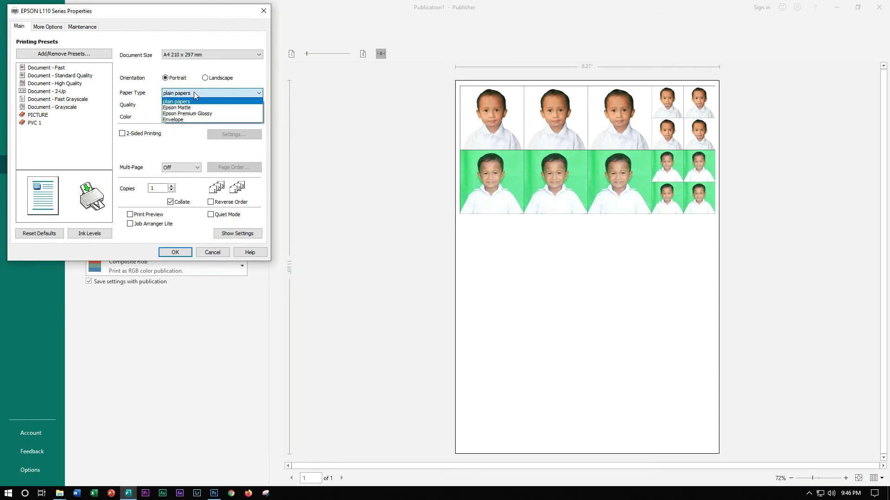
{"action": "left_click", "coordinate": [195, 95]}
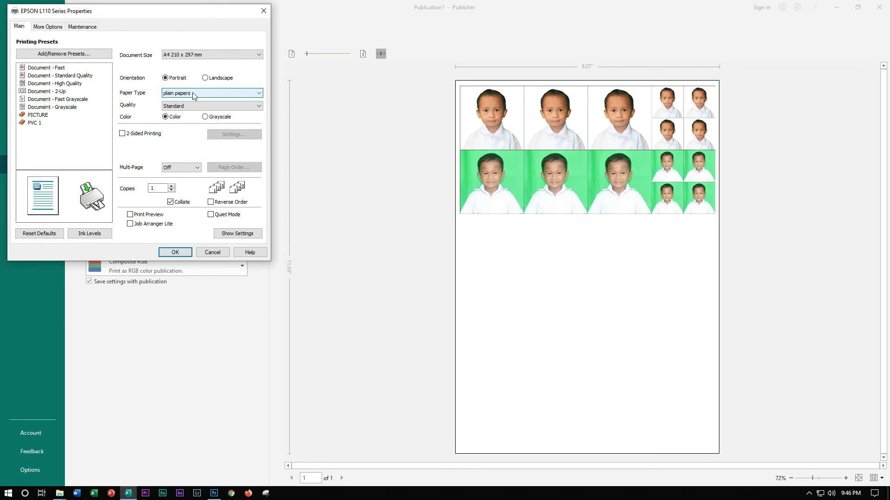
{"action": "left_click", "coordinate": [194, 95]}
{"action": "mouse_move", "coordinate": [38, 115]}
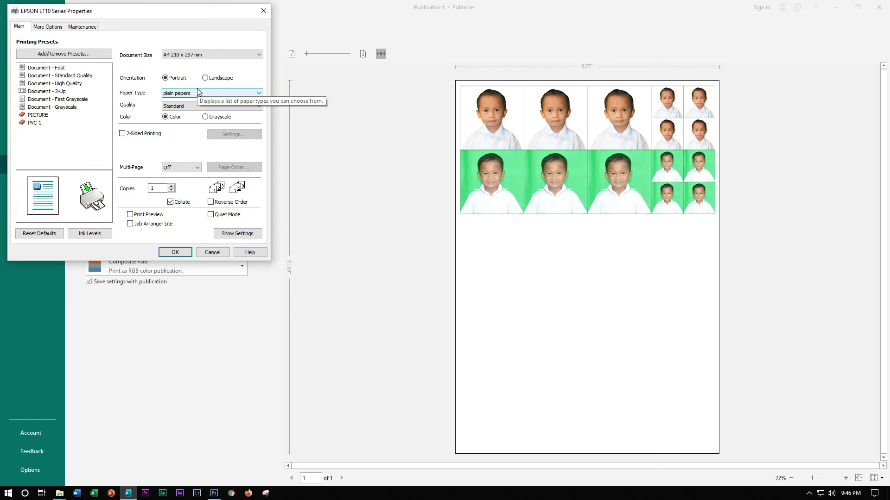
{"action": "left_click", "coordinate": [41, 116]}
- Keep A4 with Epson Premium Glossy paper and set print quality to Standard
{"action": "left_click", "coordinate": [200, 56]}
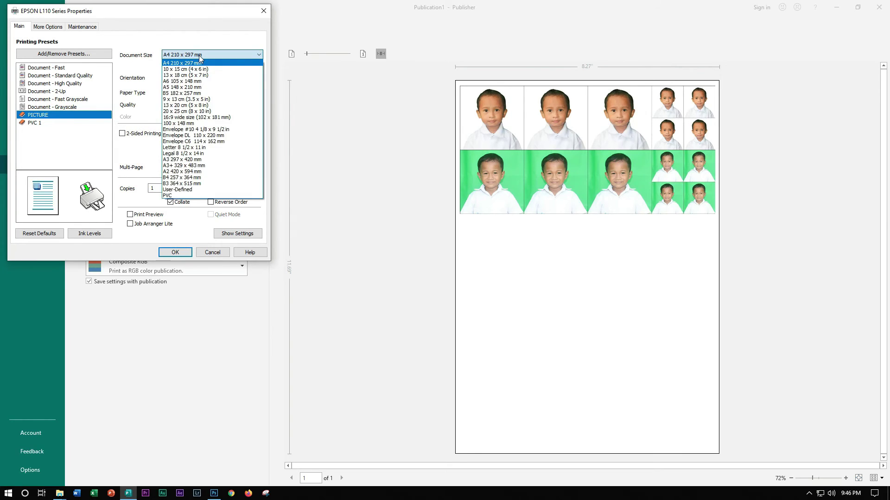
{"action": "left_click", "coordinate": [216, 94]}
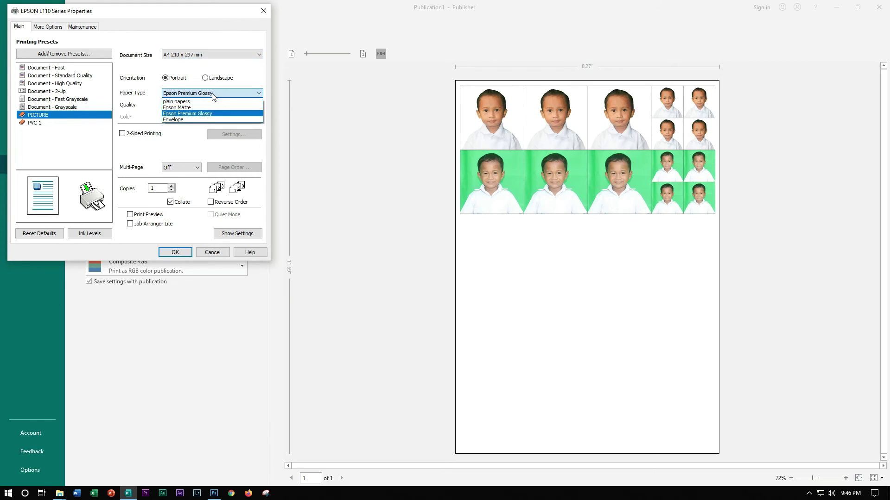
{"action": "left_click", "coordinate": [198, 115]}
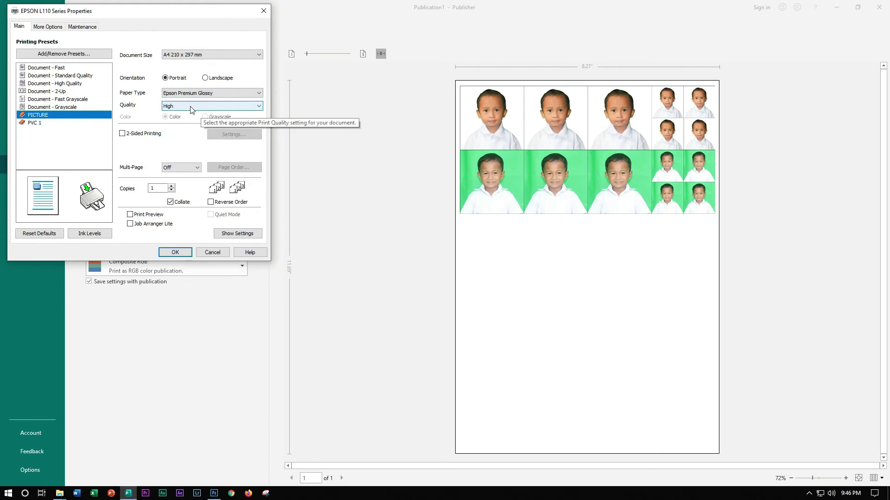
{"action": "left_click", "coordinate": [187, 108]}
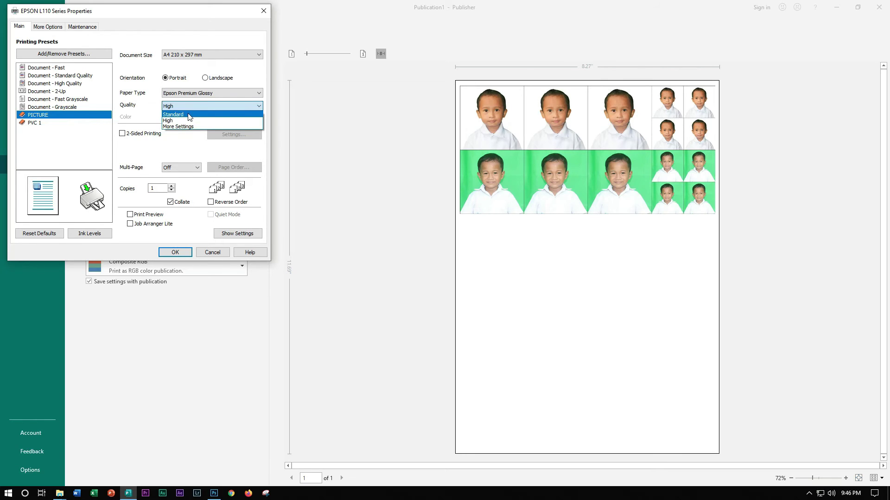
{"action": "left_click", "coordinate": [187, 114]}
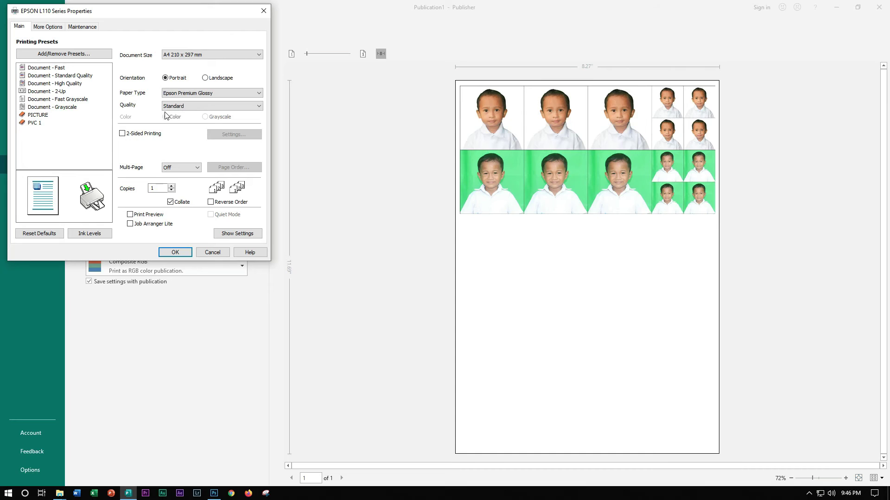
- Recheck Premium Glossy paper, try High quality, then settle back on Standard quality
{"action": "left_click", "coordinate": [205, 94]}
{"action": "left_click", "coordinate": [205, 94]}
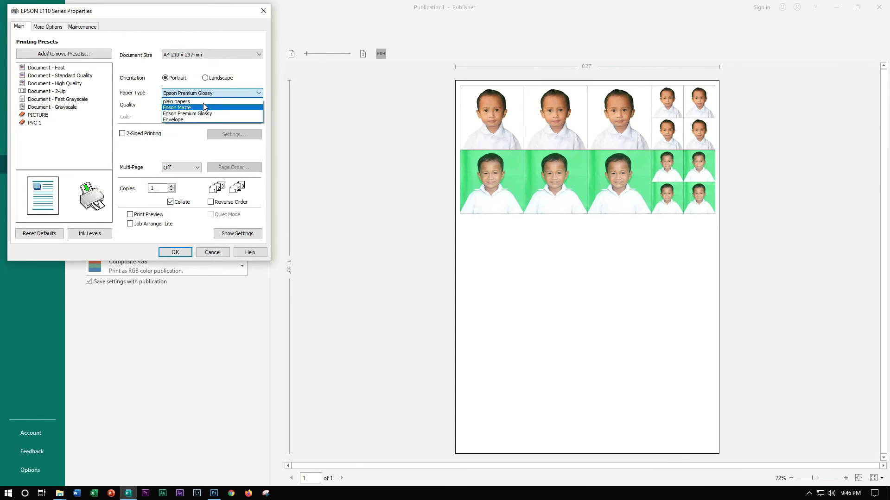
{"action": "left_click", "coordinate": [205, 95]}
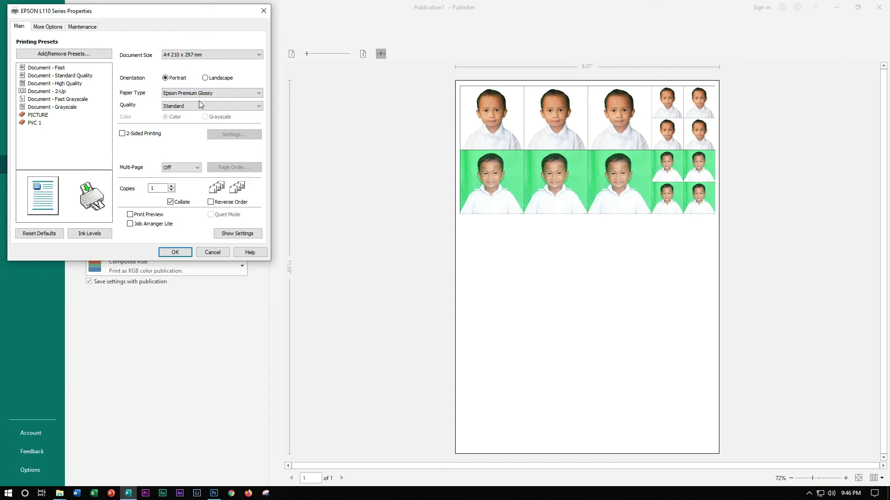
{"action": "left_click", "coordinate": [201, 107]}
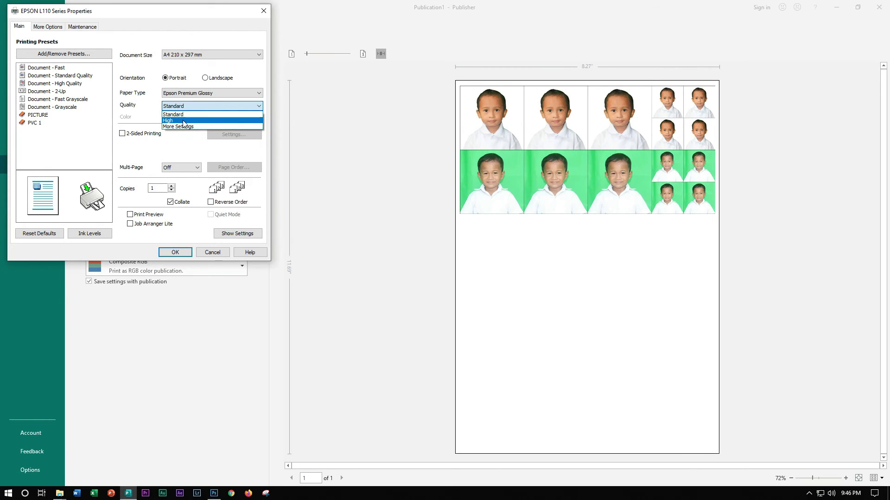
{"action": "left_click", "coordinate": [185, 121]}
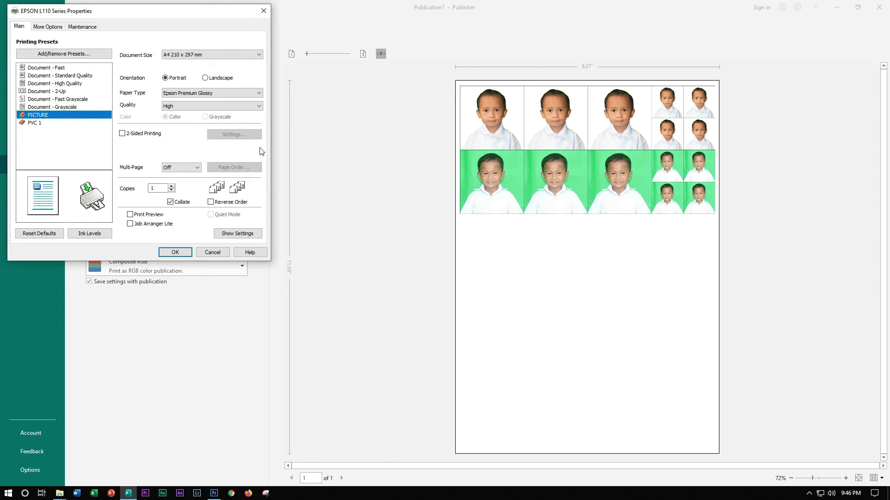
{"action": "left_click", "coordinate": [237, 109]}
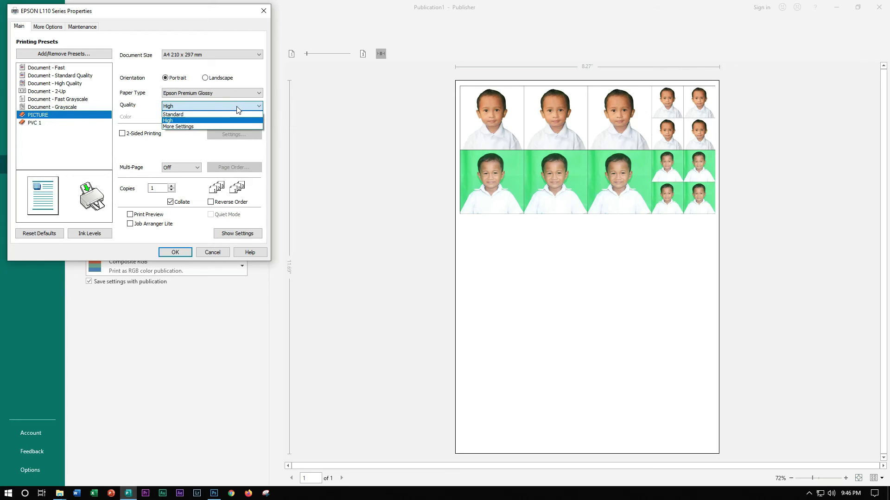
{"action": "left_click", "coordinate": [227, 115]}
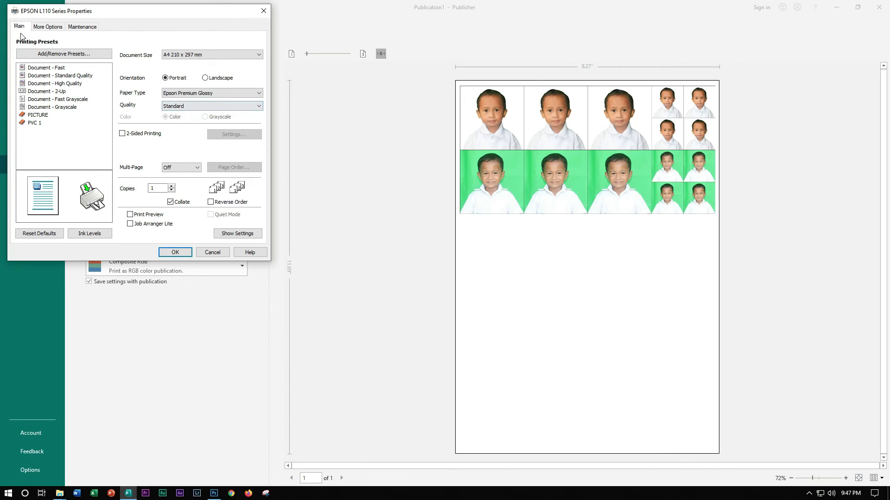
{"action": "left_click", "coordinate": [42, 28]}
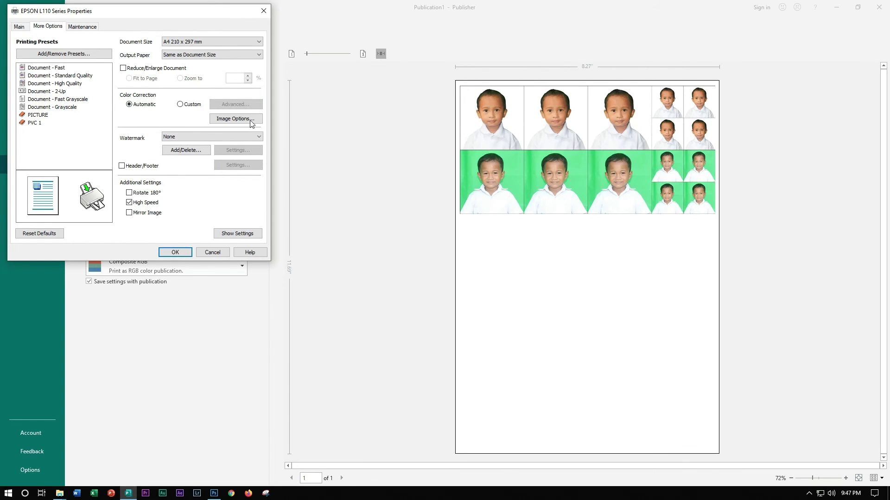
- Set custom EPSON colour correction, try People scene and skin smoothing, and confirm with zero adjustments
{"action": "left_click", "coordinate": [184, 104]}
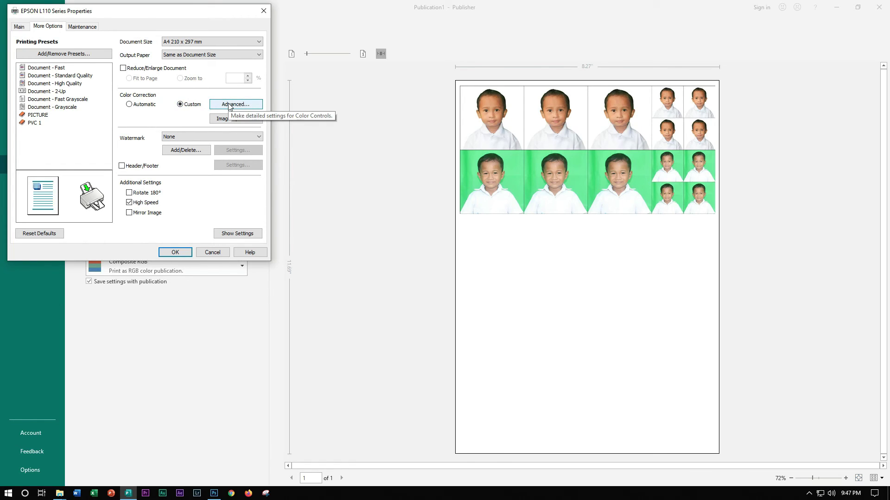
{"action": "left_click", "coordinate": [230, 106]}
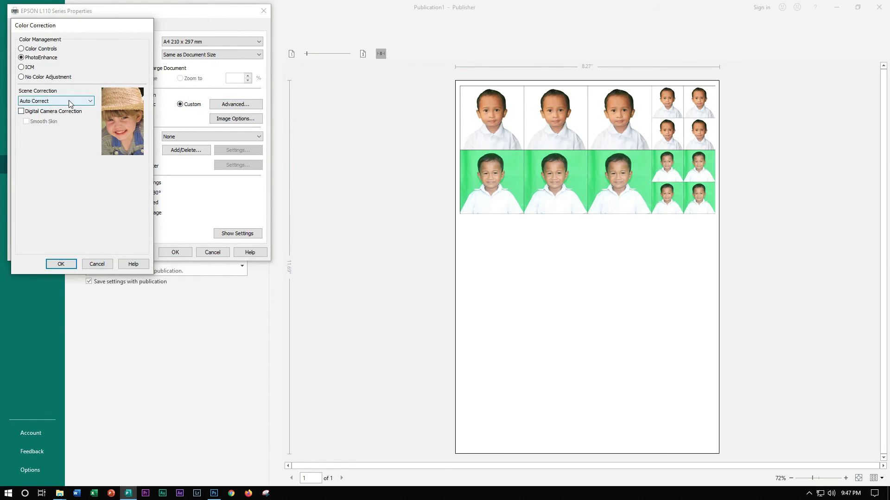
{"action": "left_click", "coordinate": [68, 100]}
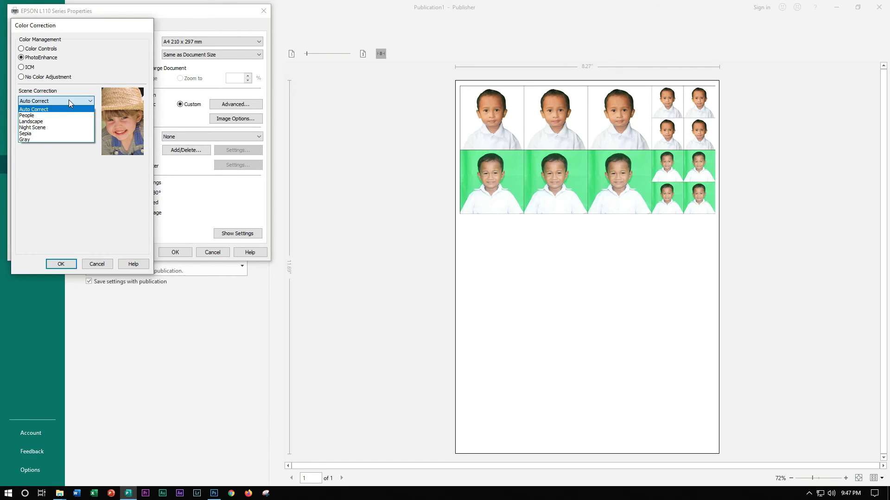
{"action": "left_click", "coordinate": [44, 116]}
{"action": "left_click", "coordinate": [22, 111]}
{"action": "left_click", "coordinate": [27, 121]}
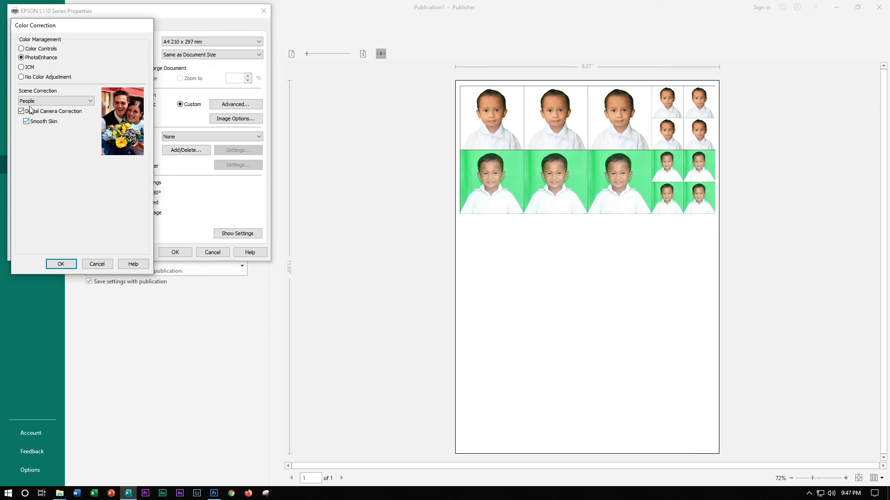
{"action": "left_click", "coordinate": [36, 50]}
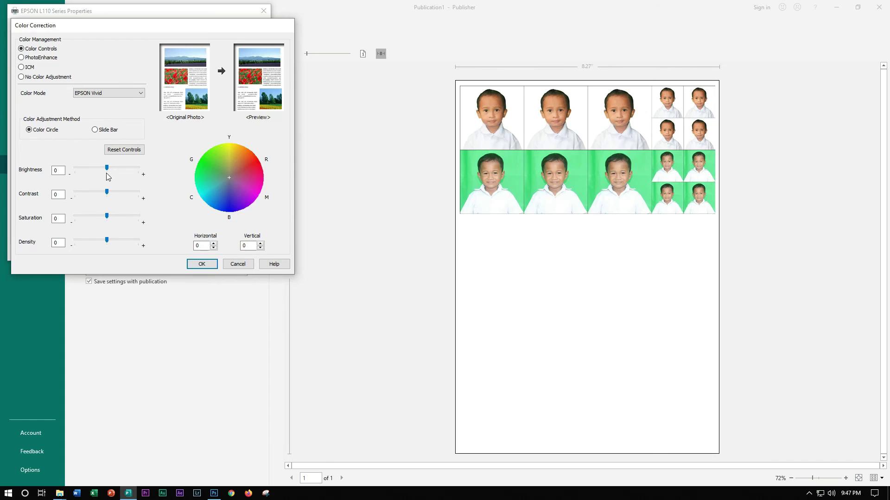
{"action": "left_click", "coordinate": [202, 265]}
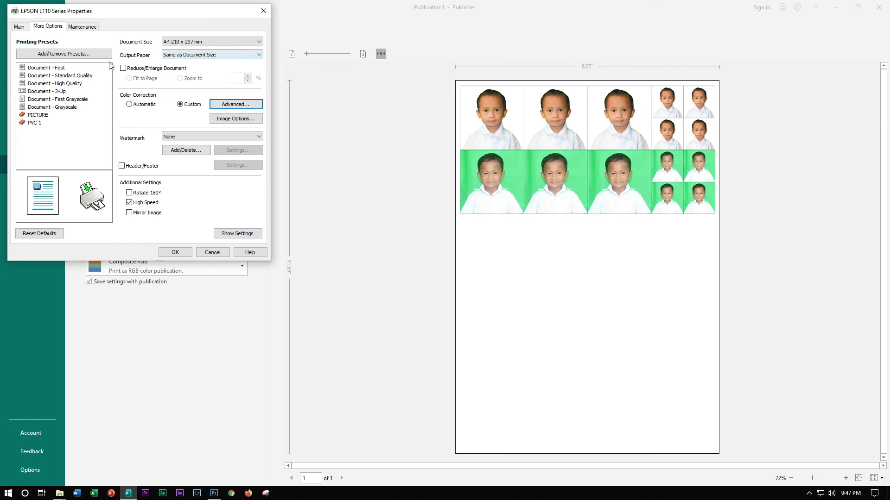
{"action": "left_click", "coordinate": [25, 29]}
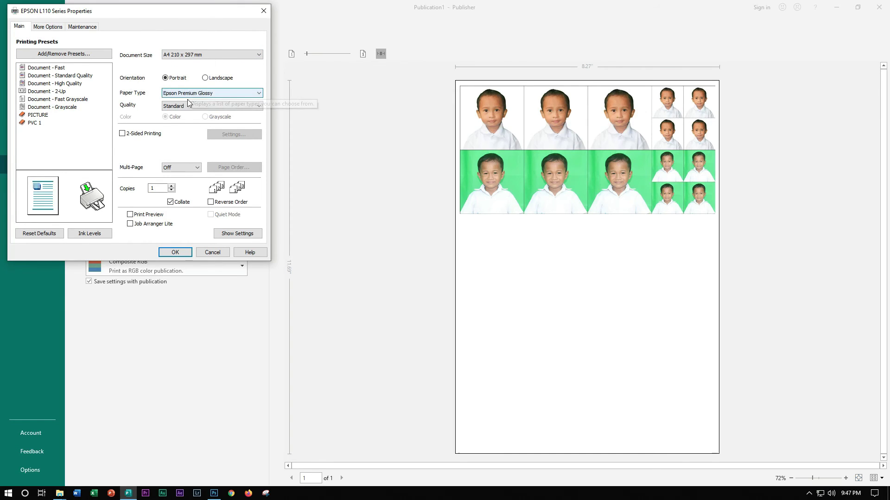
- Save the Premium Glossy, Standard, A4 settings as a new Epson preset named 'combo'
{"action": "left_click", "coordinate": [51, 28]}
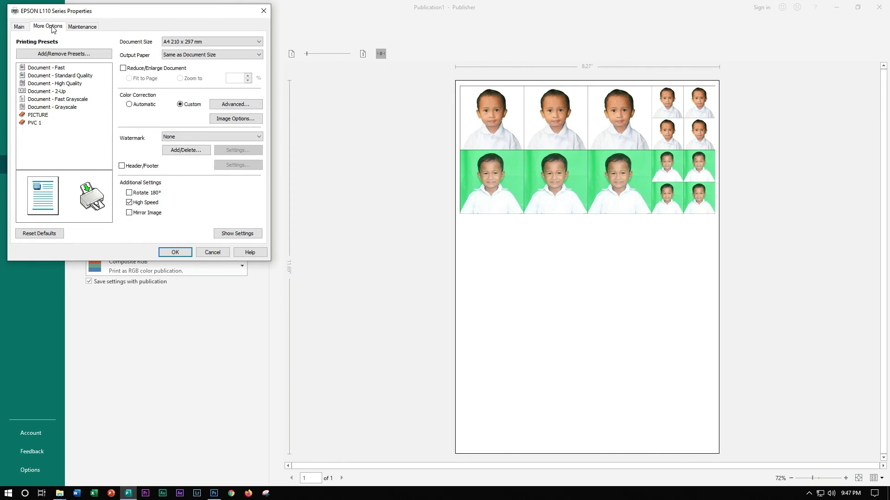
{"action": "left_click", "coordinate": [20, 28]}
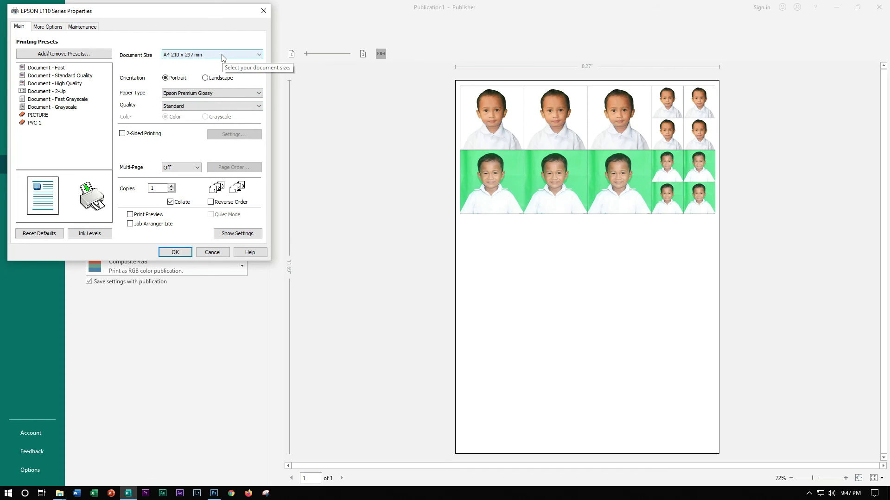
{"action": "left_click", "coordinate": [56, 55]}
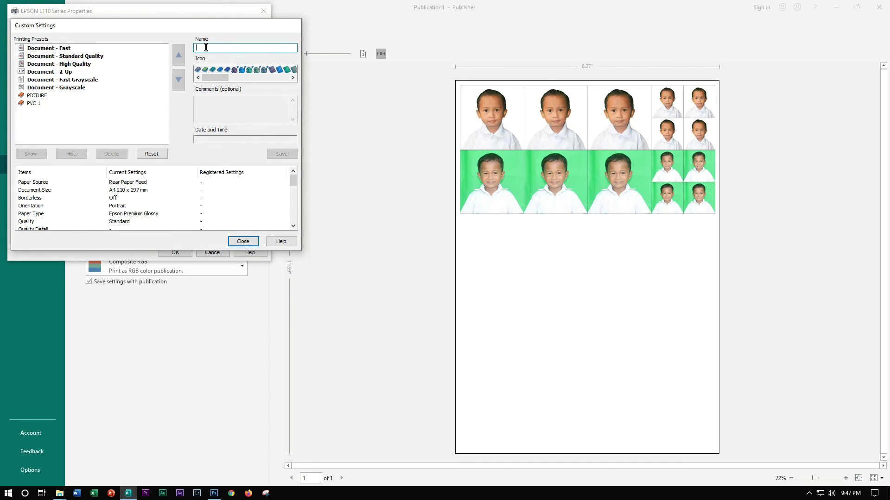
{"action": "type", "text": "combo"}
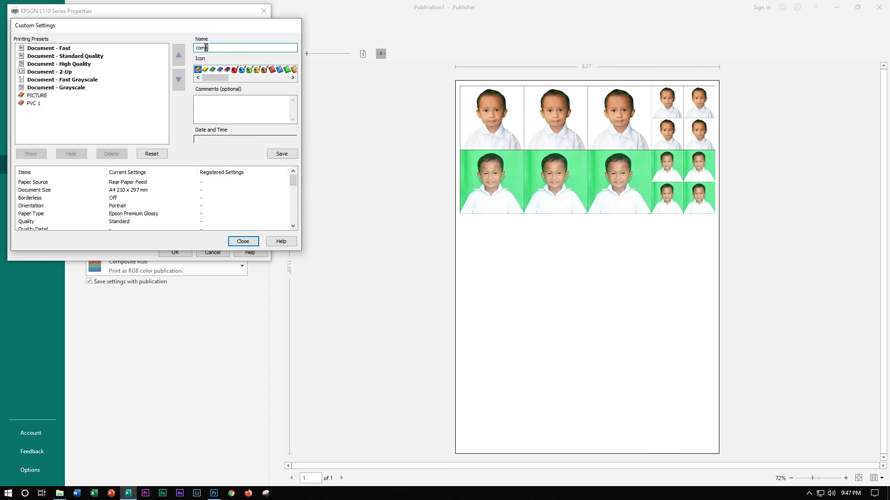
{"action": "left_click", "coordinate": [278, 155]}
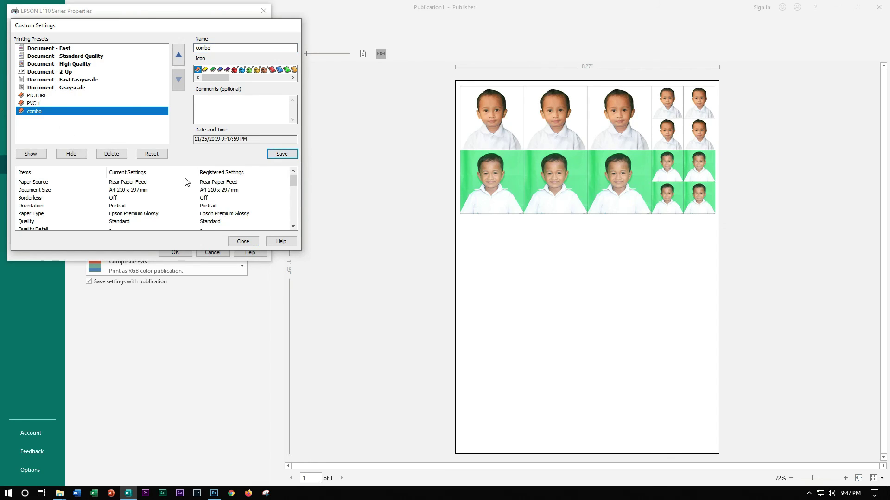
{"action": "left_click", "coordinate": [243, 240]}
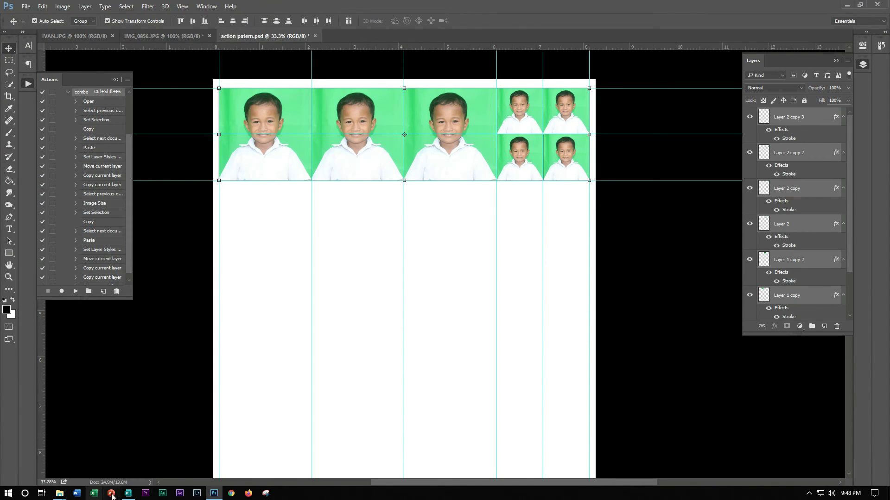
{"action": "left_click", "coordinate": [129, 493]}
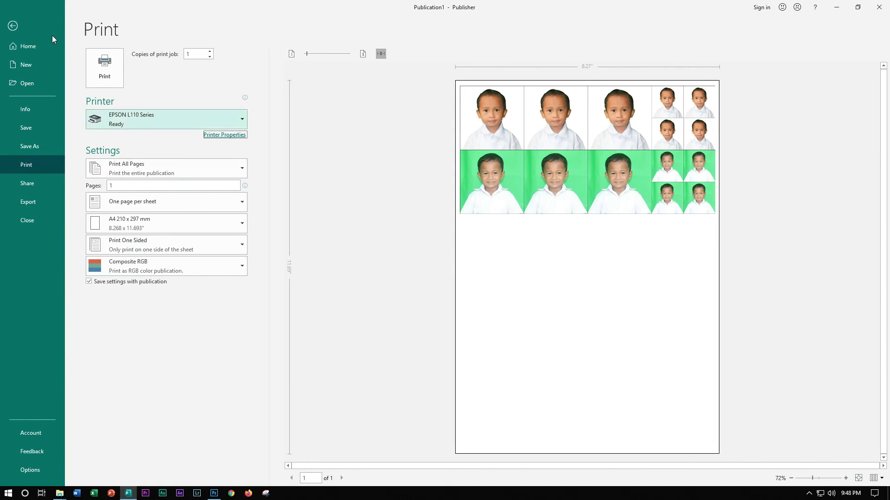
- Reopen the EPSON L110 properties with Ctrl+P and load the 'combo' preset
{"action": "left_click", "coordinate": [32, 48]}
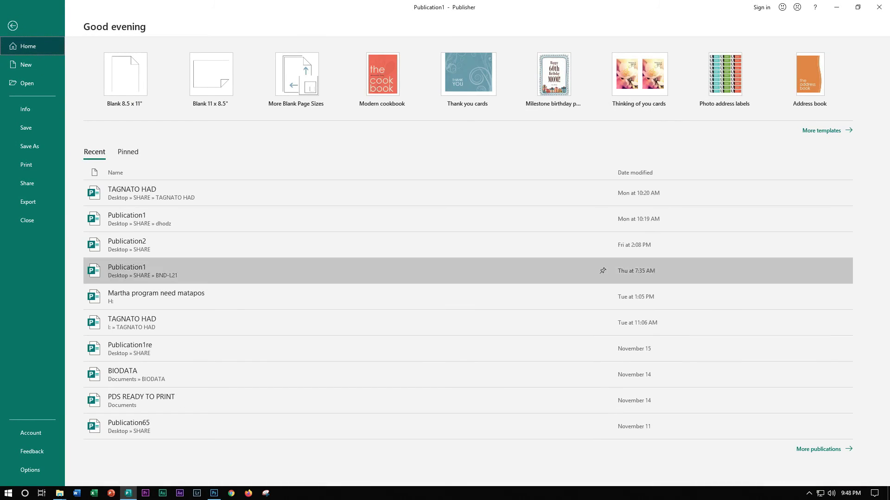
{"action": "left_click", "coordinate": [13, 26]}
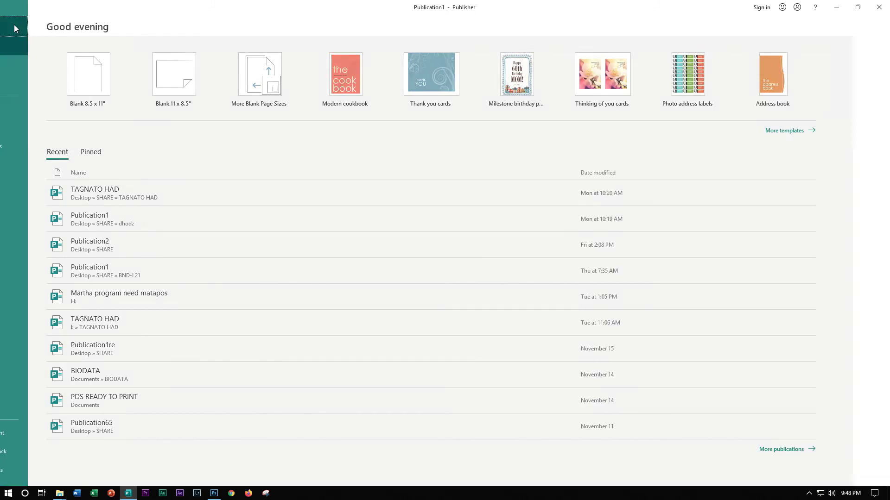
{"action": "key", "text": "ctrl+p"}
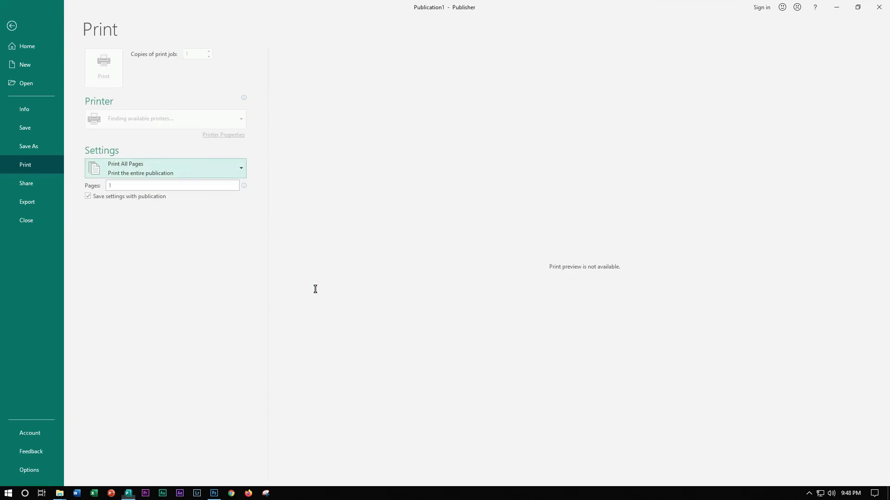
{"action": "left_click", "coordinate": [223, 134]}
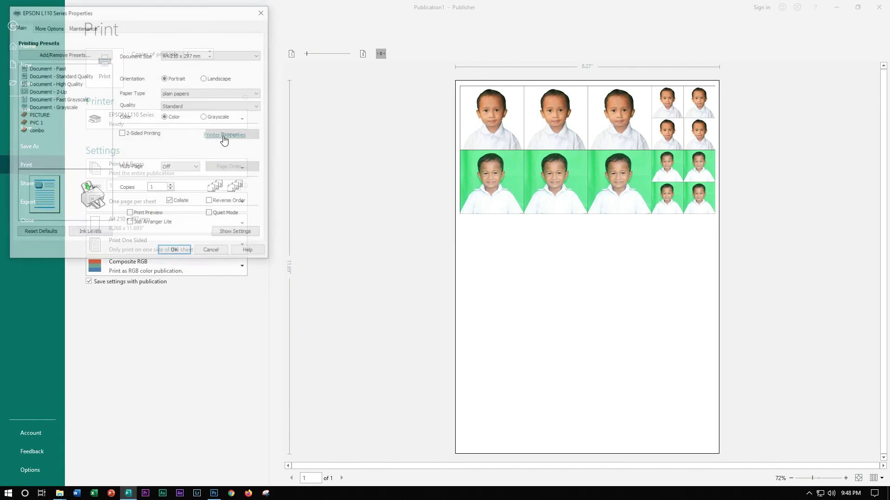
{"action": "left_click", "coordinate": [38, 132]}
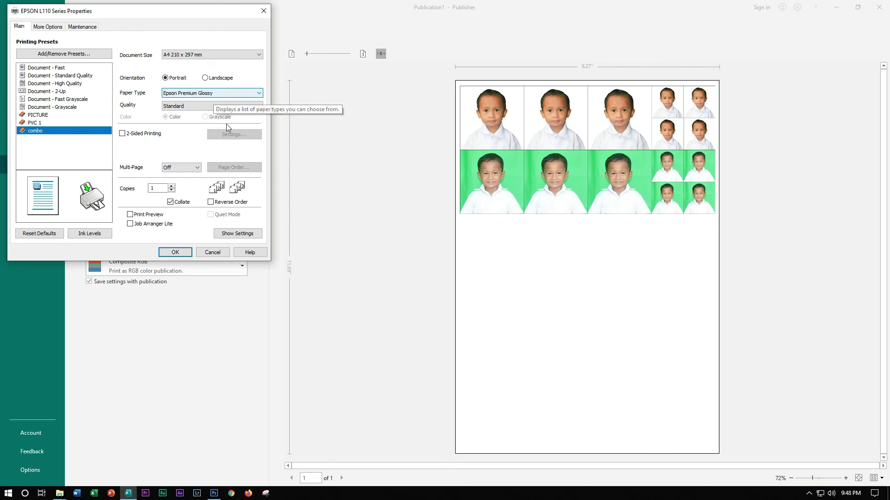
{"action": "left_click", "coordinate": [193, 109]}
{"action": "left_click", "coordinate": [193, 109]}
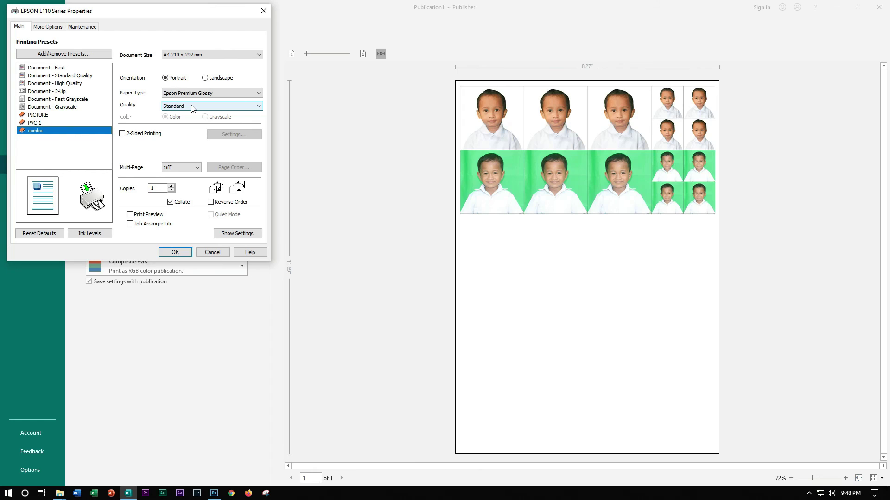
{"action": "left_click", "coordinate": [192, 108]}
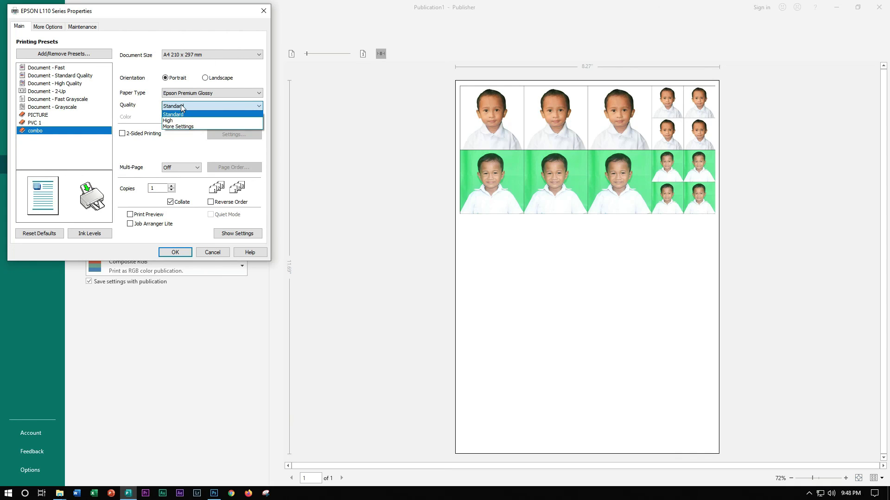
{"action": "left_click", "coordinate": [182, 107]}
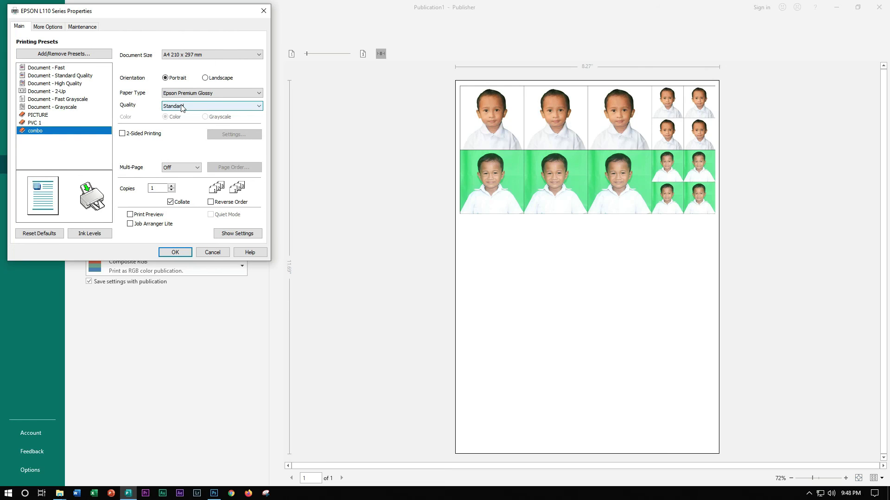
{"action": "left_click", "coordinate": [181, 108]}
{"action": "left_click", "coordinate": [182, 107]}
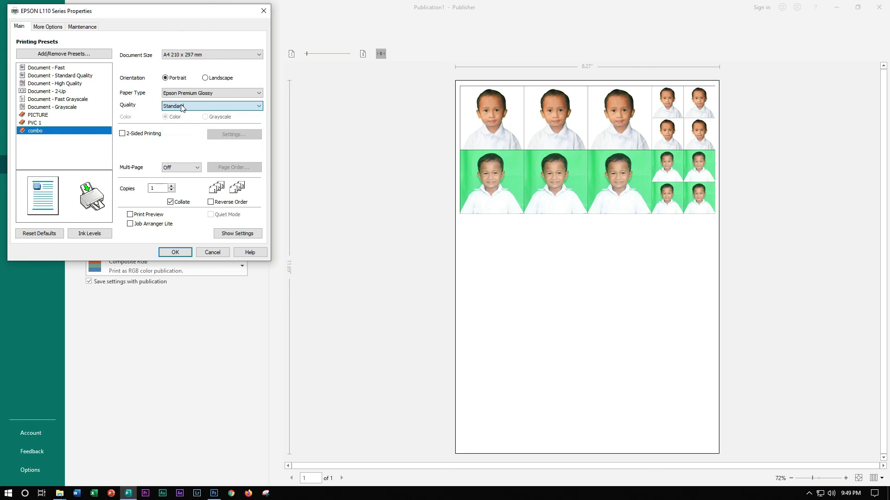
{"action": "left_click", "coordinate": [181, 107]}
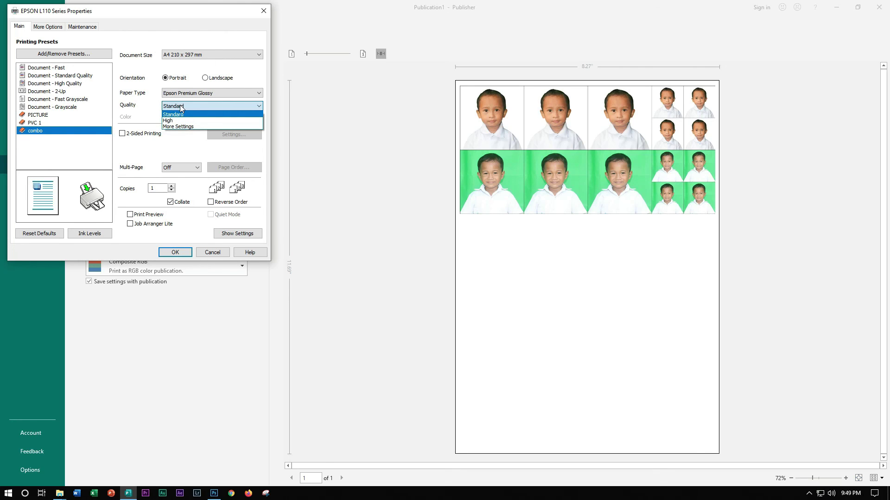
{"action": "left_click", "coordinate": [178, 107]}
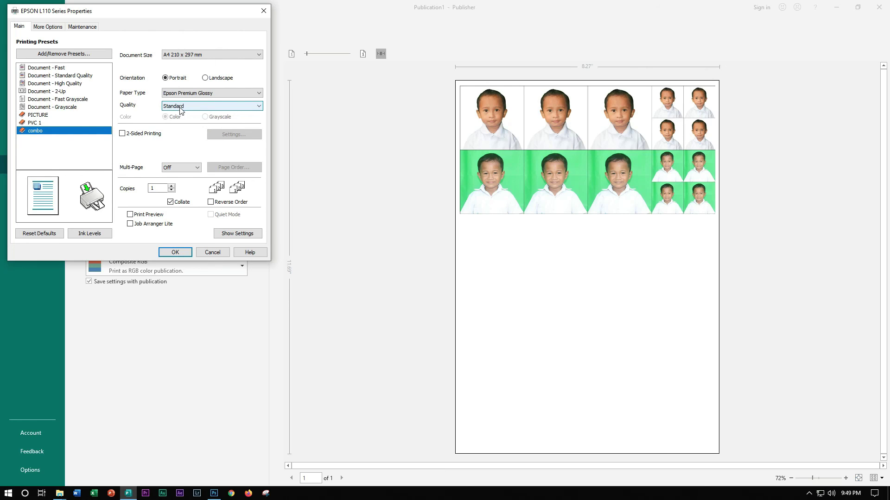
{"action": "left_click", "coordinate": [179, 108]}
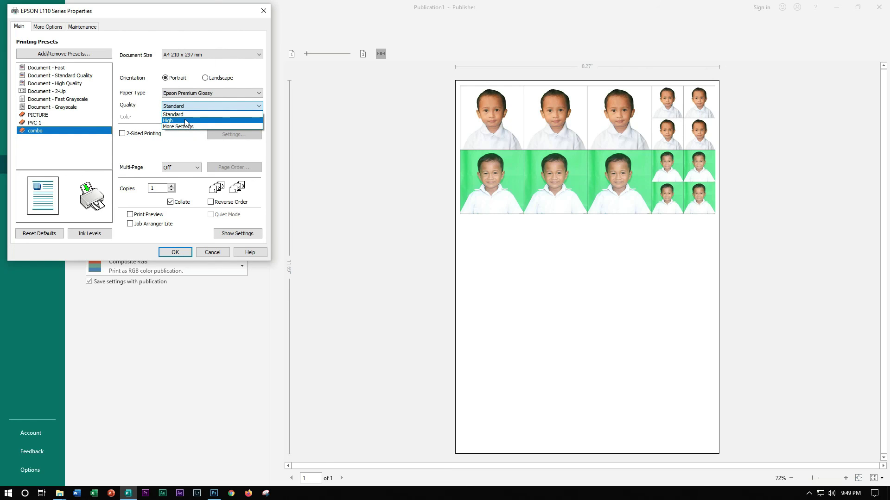
{"action": "left_click", "coordinate": [216, 255]}
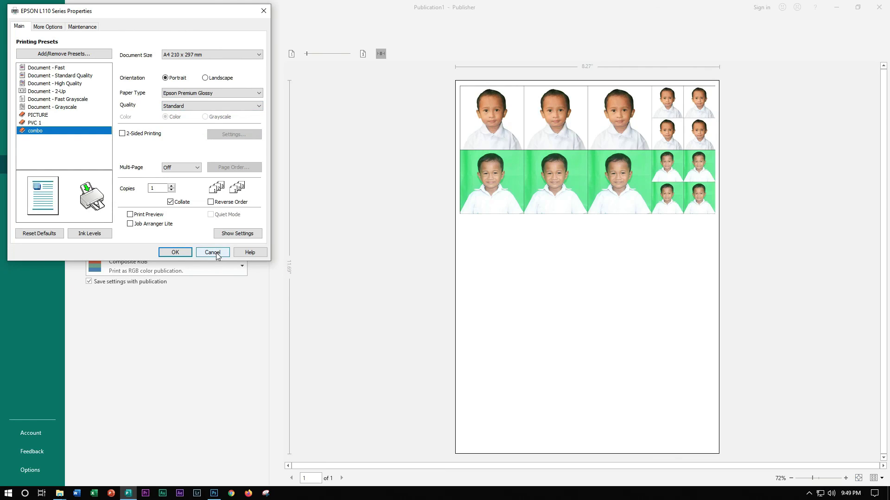